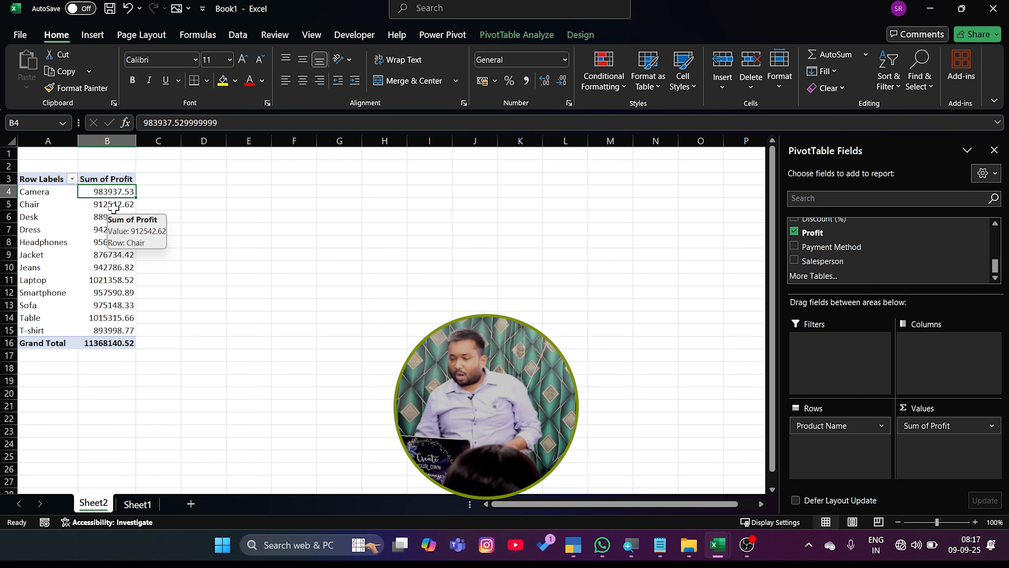
Step: Sort the pivot table's Sum of Profit values from largest to smallest
right_click(119, 191)
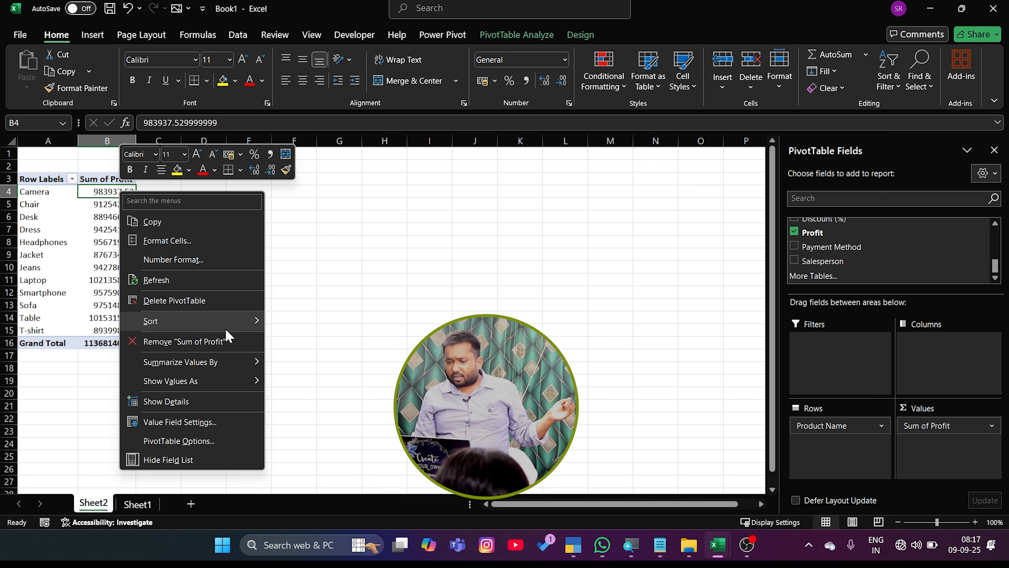
mouse_move(228, 323)
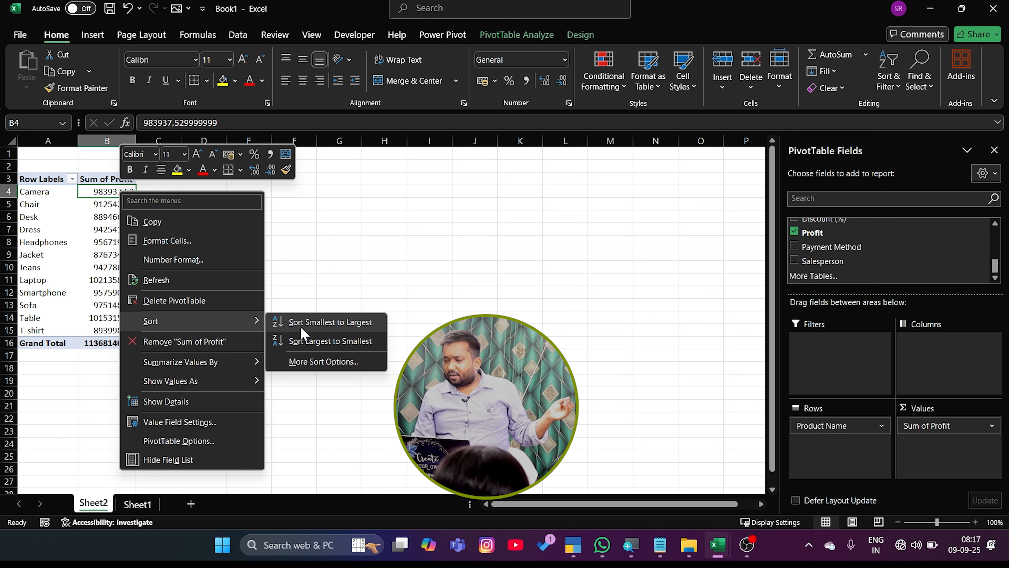
click(342, 344)
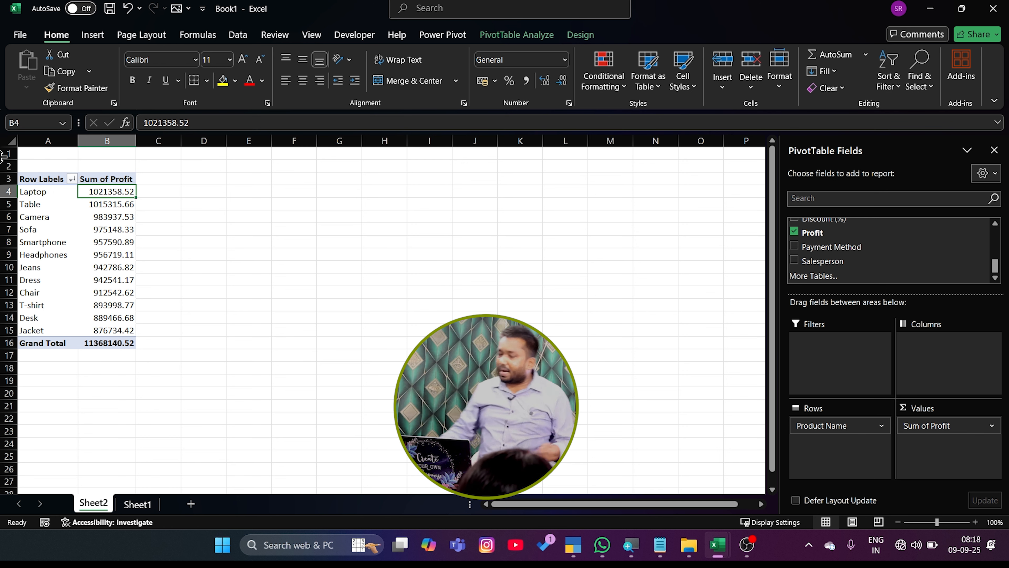
Step: Apply a Top 10 value filter to the product names, showing the top 5 items by Sum of Profit
click(72, 179)
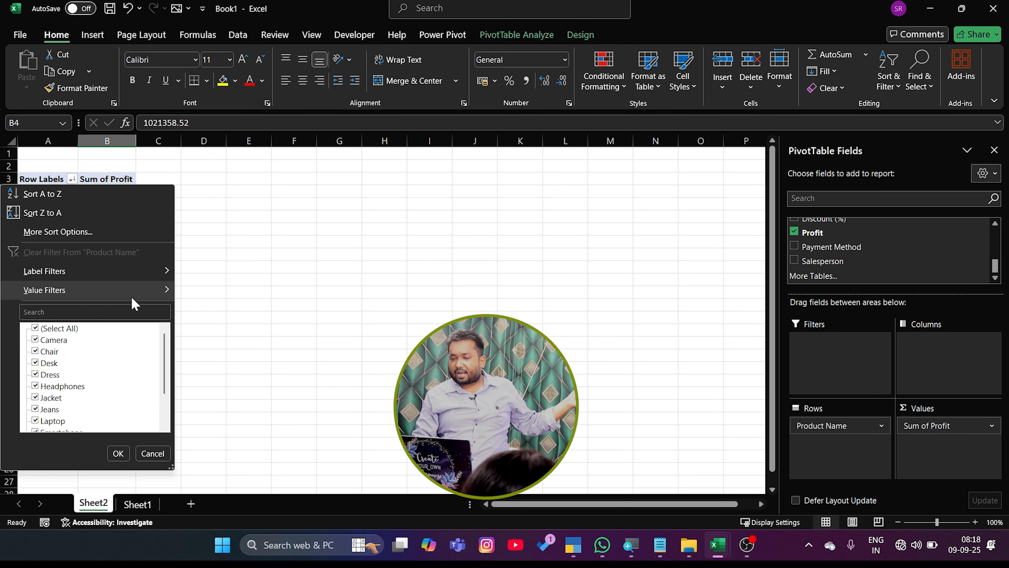
mouse_move(132, 294)
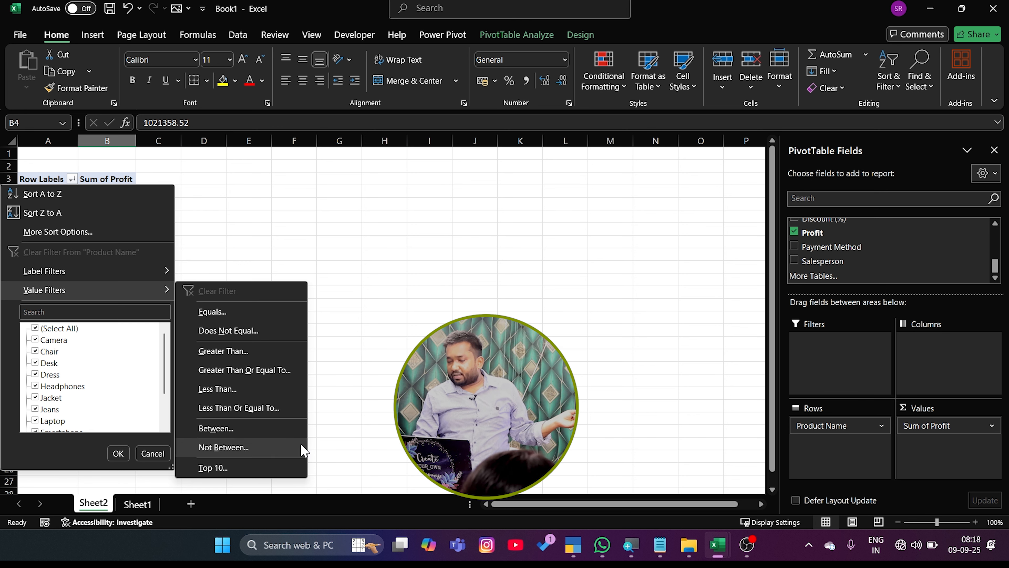
click(245, 471)
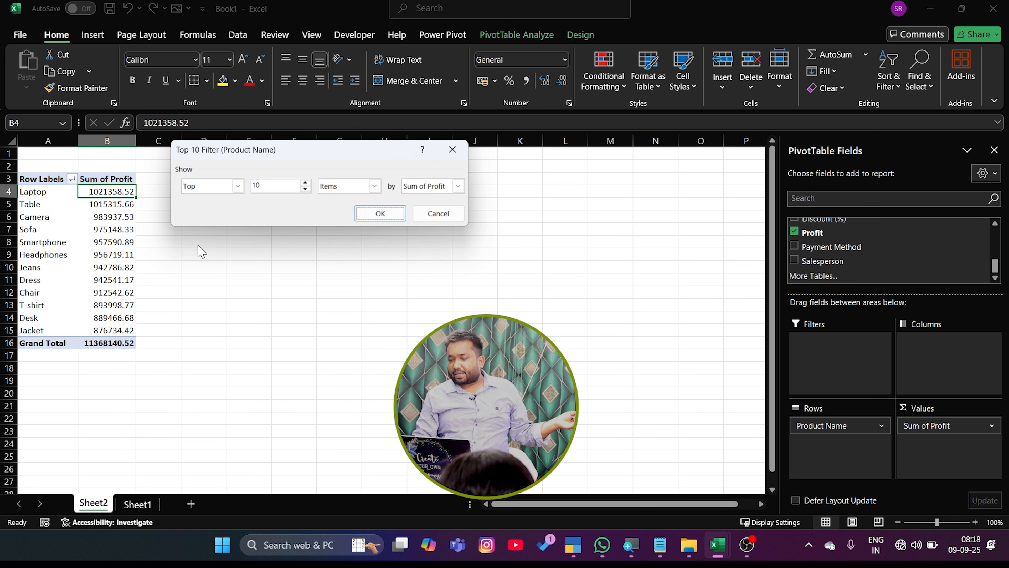
click(305, 189)
click(305, 188)
click(305, 189)
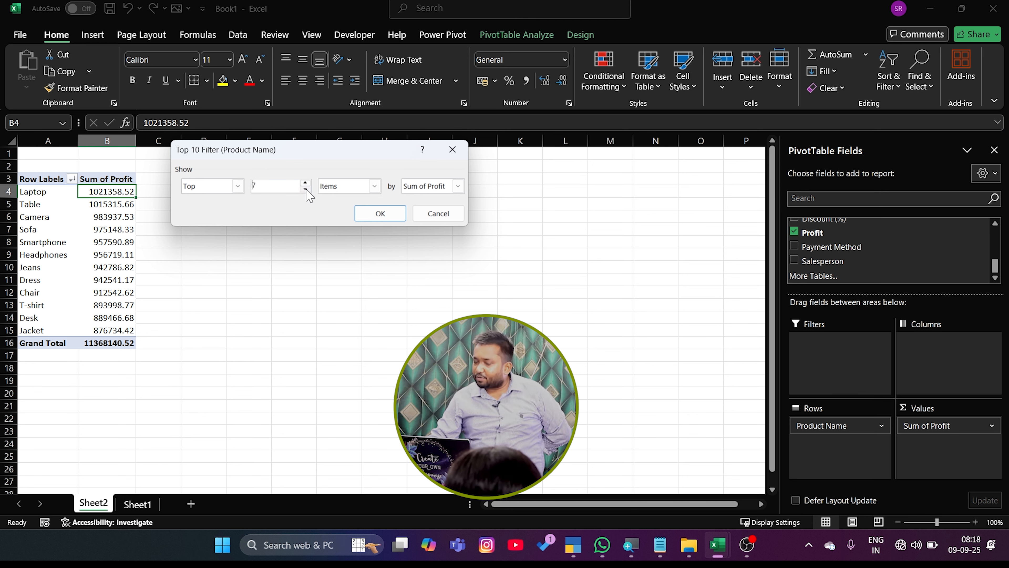
click(305, 188)
click(305, 188)
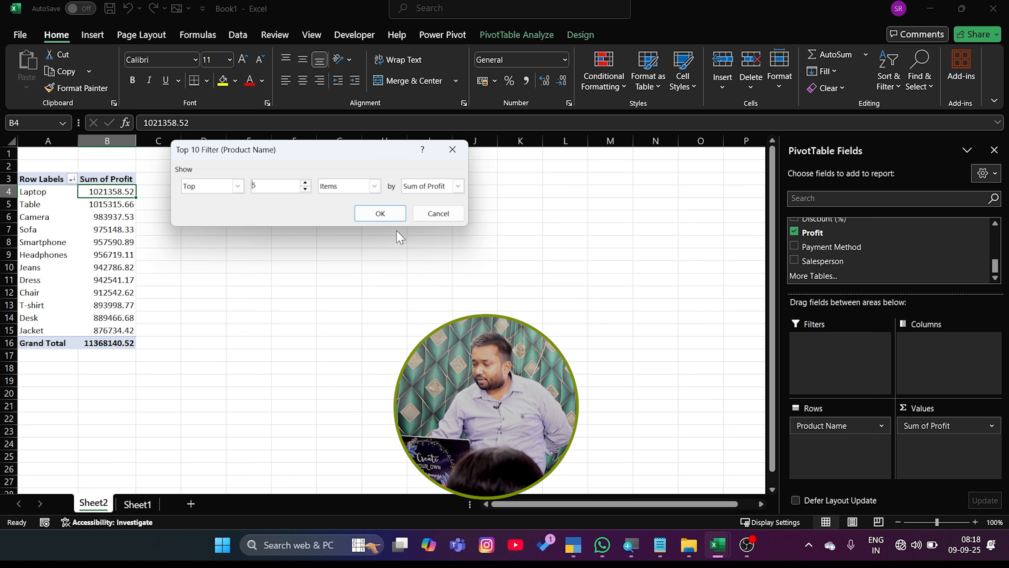
click(382, 214)
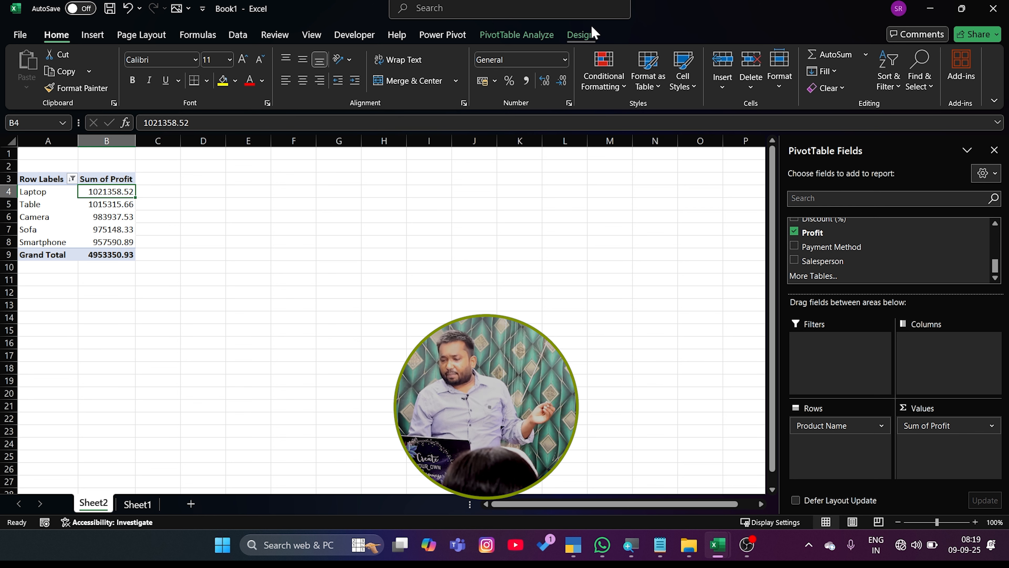
Step: Insert a pie PivotChart of the top products' profit and move it up beside the pivot table, starting around column D, row 3
click(516, 35)
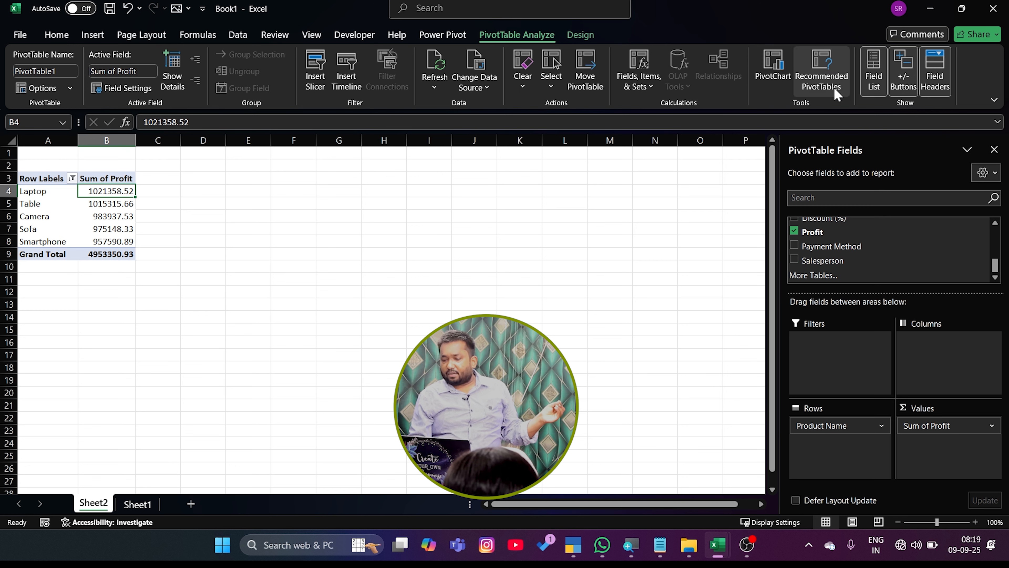
click(781, 84)
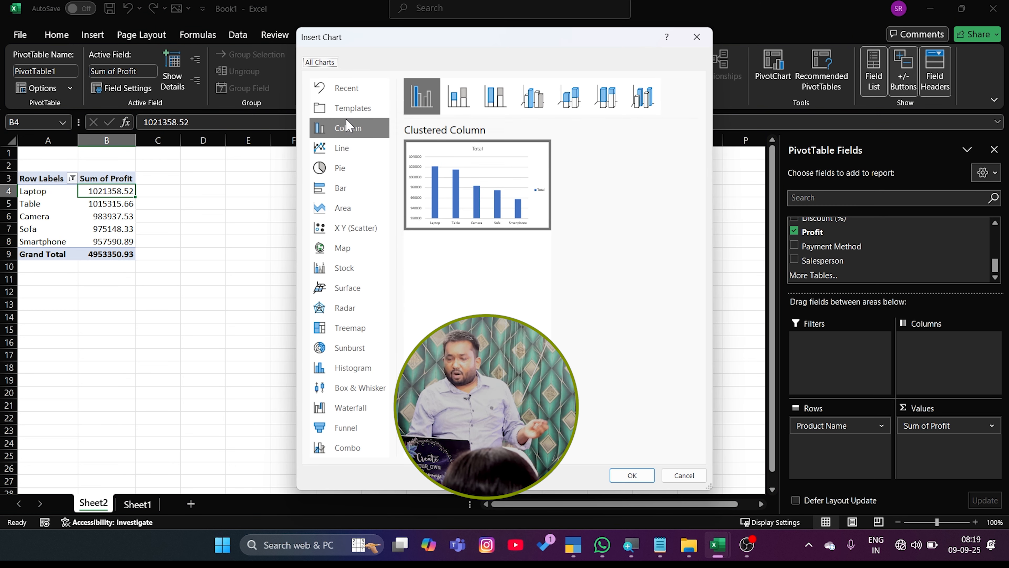
click(348, 171)
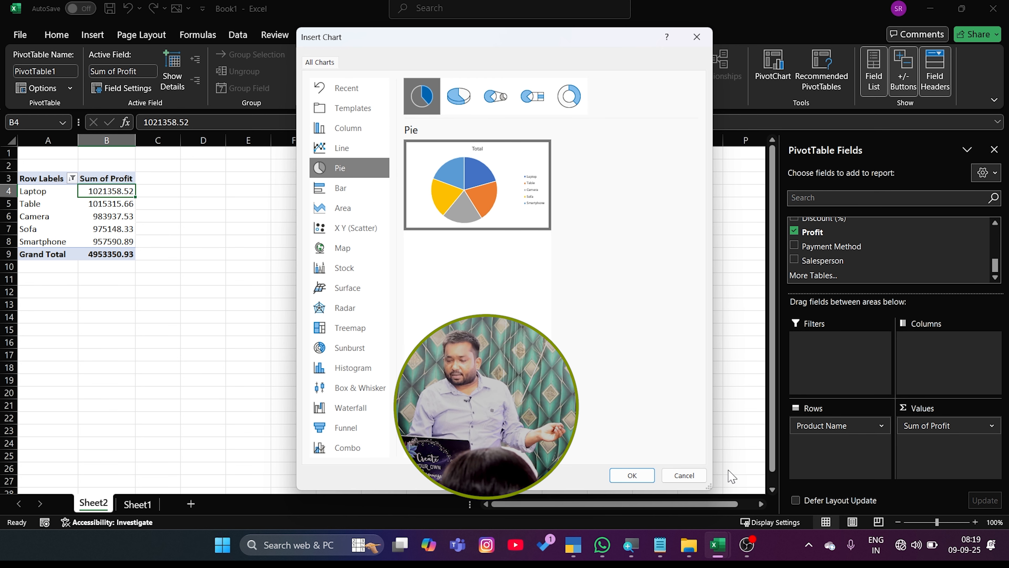
click(632, 475)
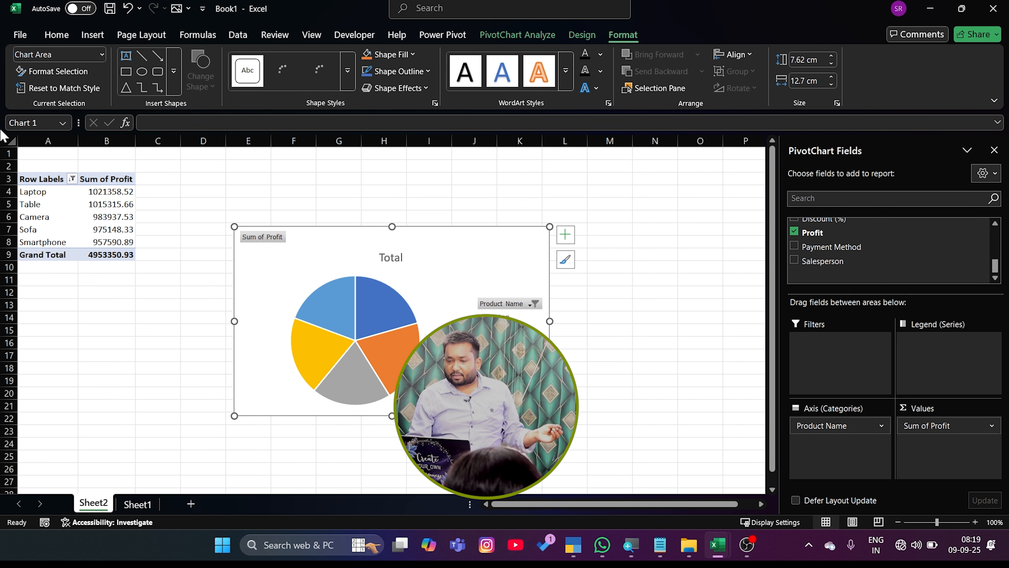
drag(345, 243, 310, 192)
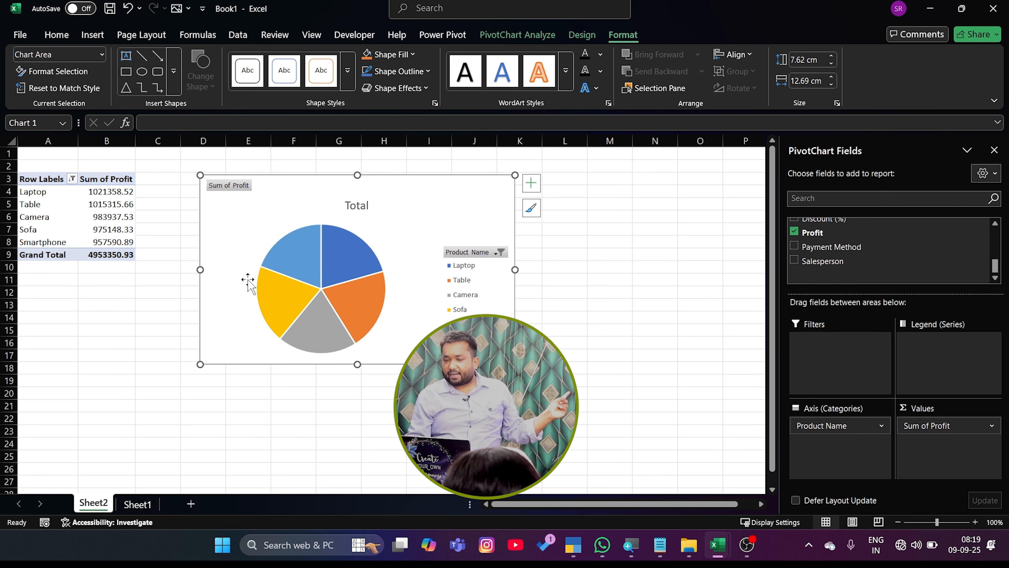
Step: Apply the quick layout with product names and percentages inside the slices to the pie chart, and delete the chart
mouse_move(276, 285)
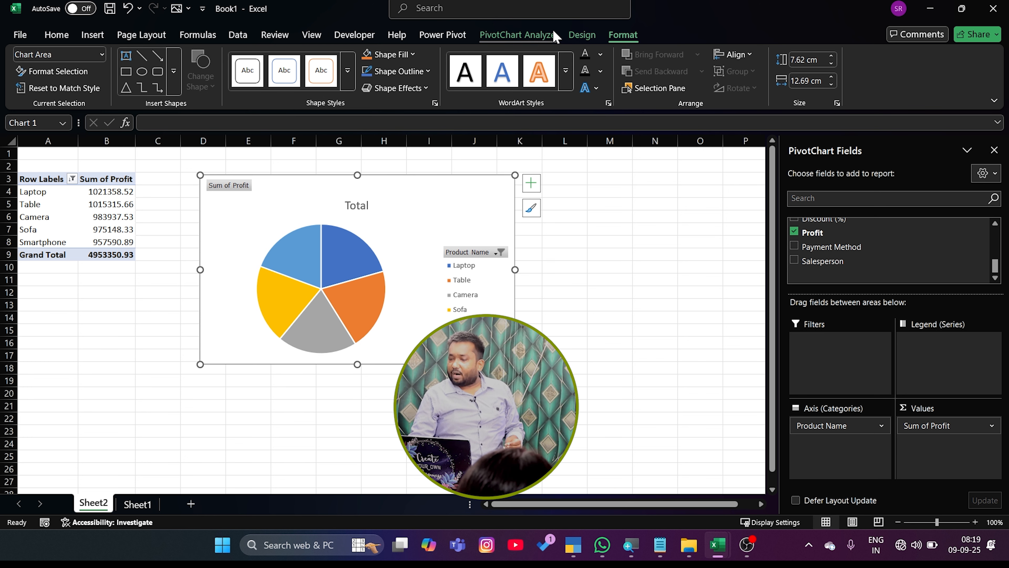
click(582, 35)
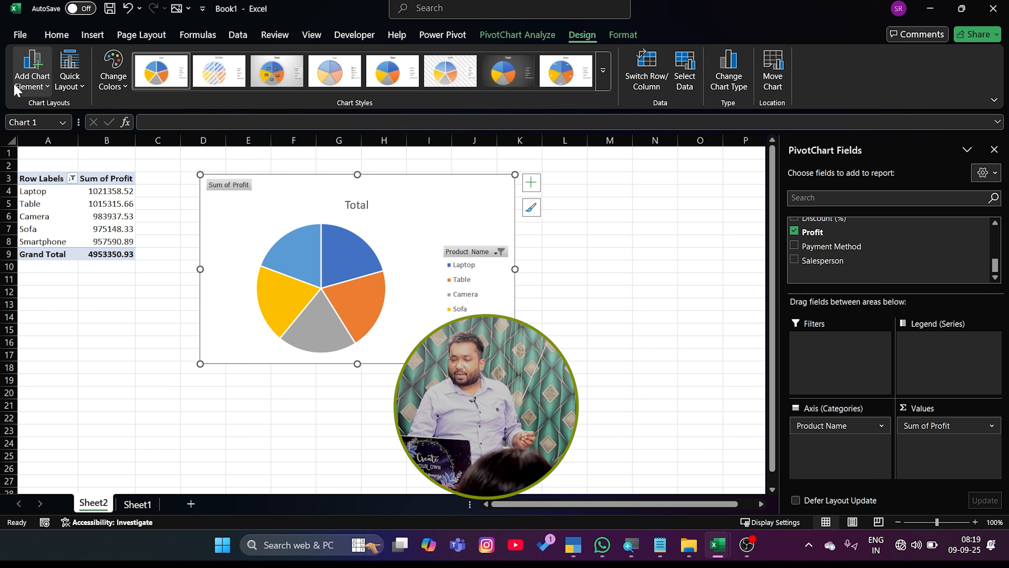
click(69, 76)
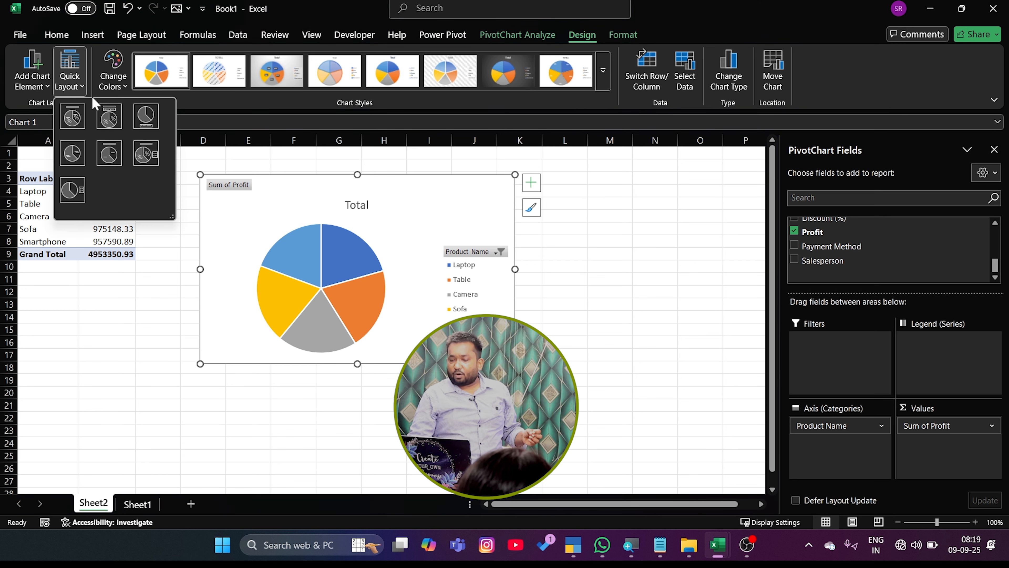
click(72, 116)
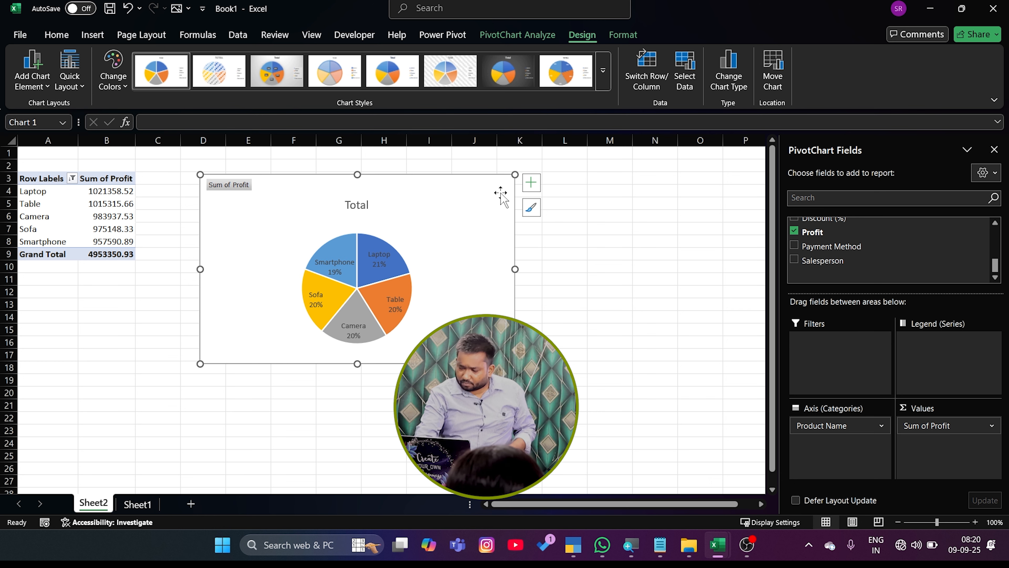
key(Delete)
Step: Change the pivot table's Profit values to be summarized by Average
click(116, 203)
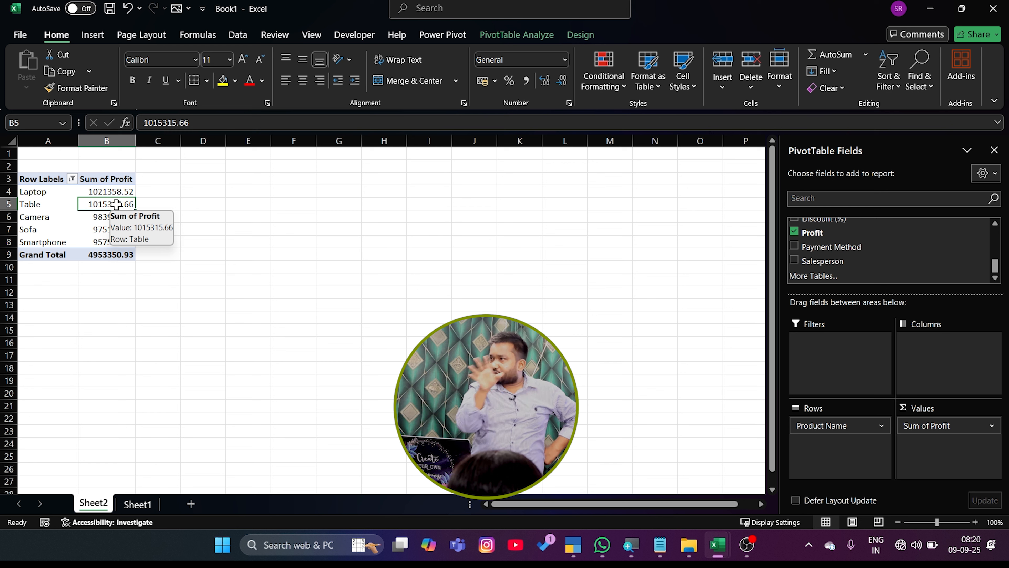
right_click(114, 192)
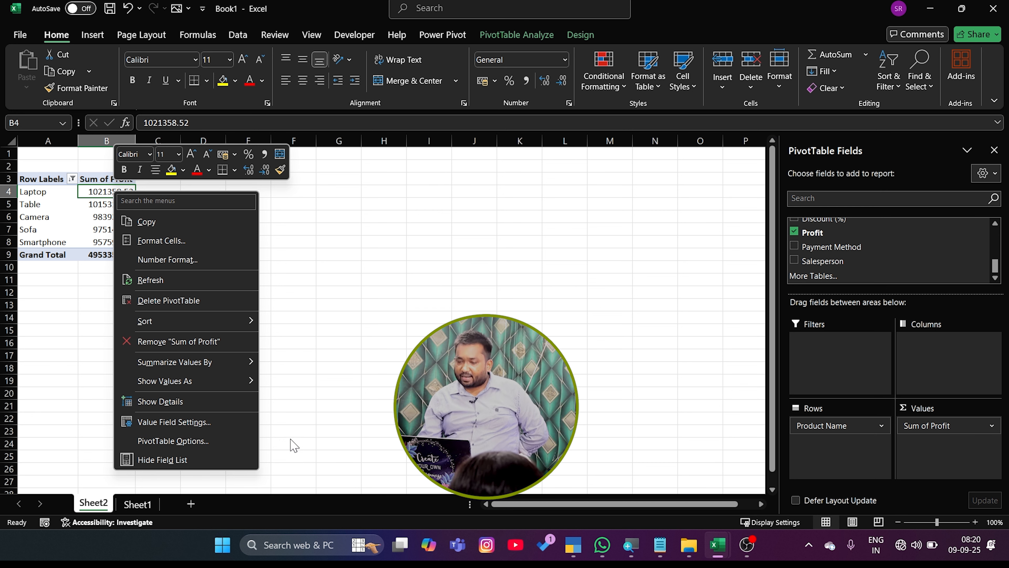
mouse_move(244, 368)
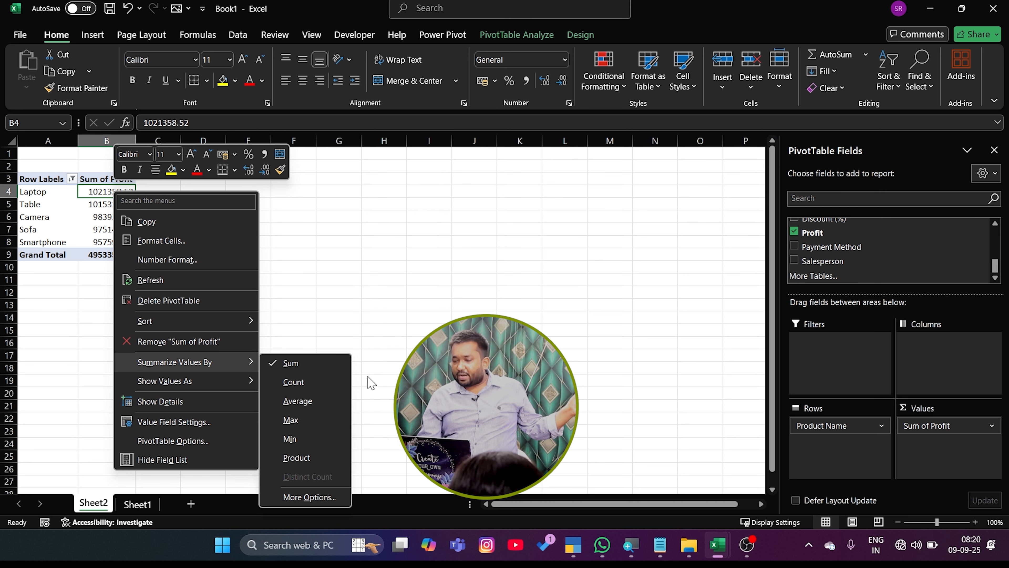
click(323, 402)
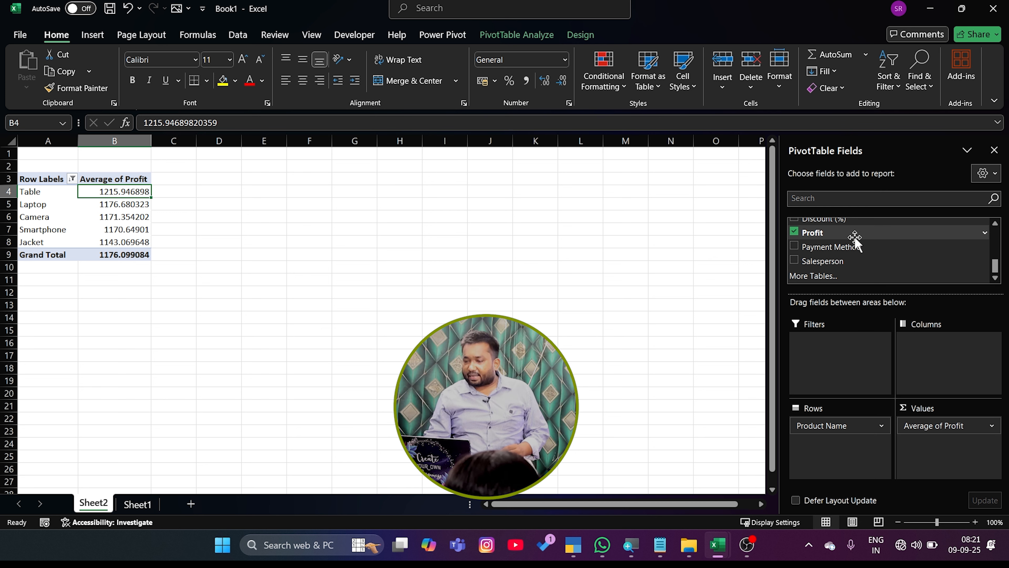
Step: Add Region as a report filter of the pivot table and restrict it to South
scroll(850, 255, up, 5)
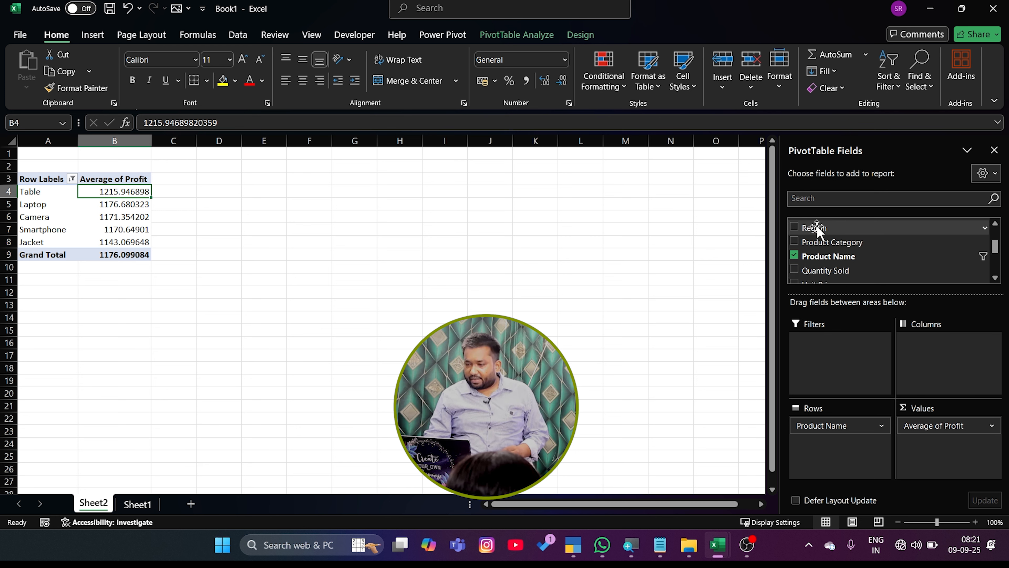
drag(816, 228, 828, 360)
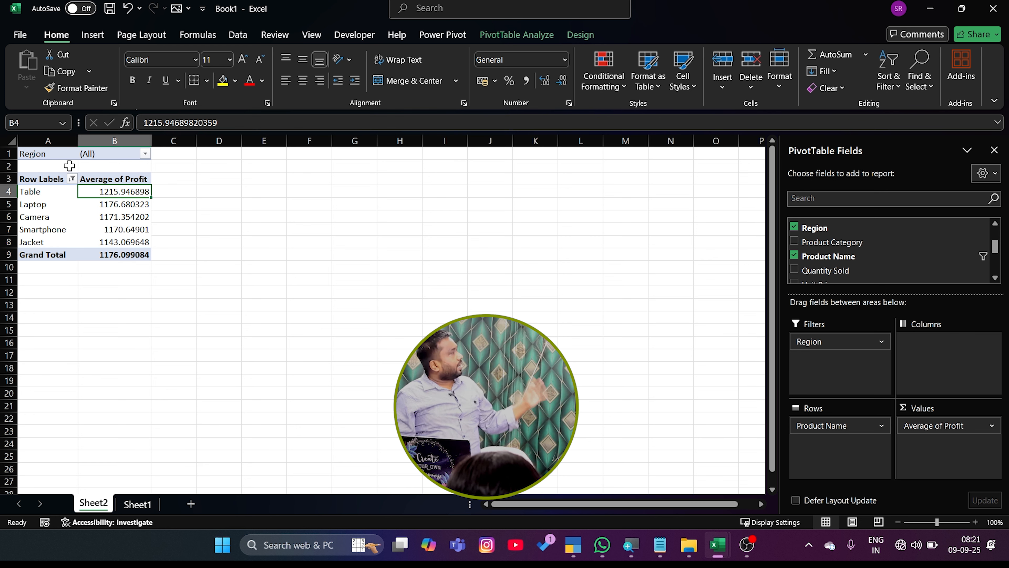
click(145, 154)
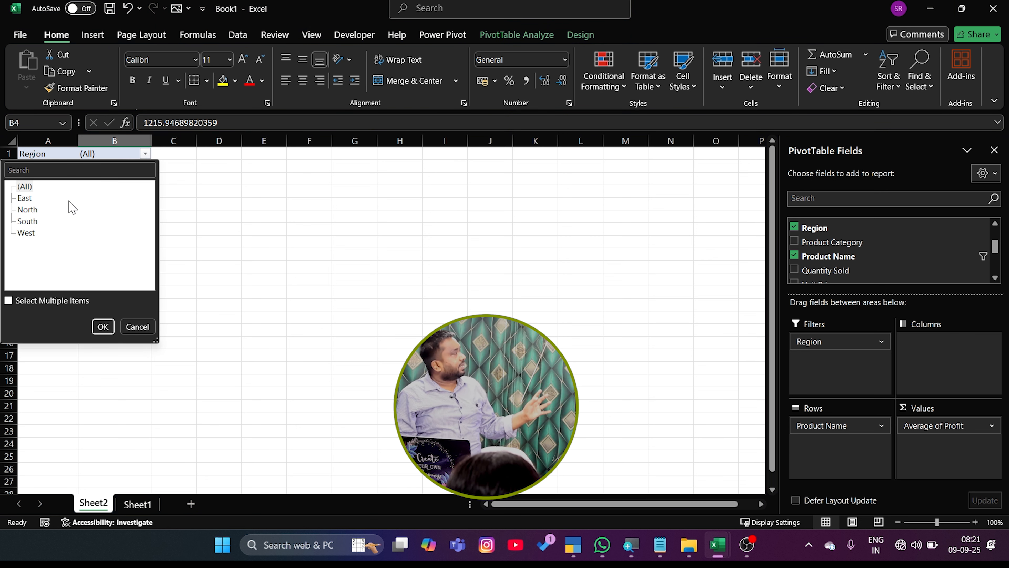
click(28, 221)
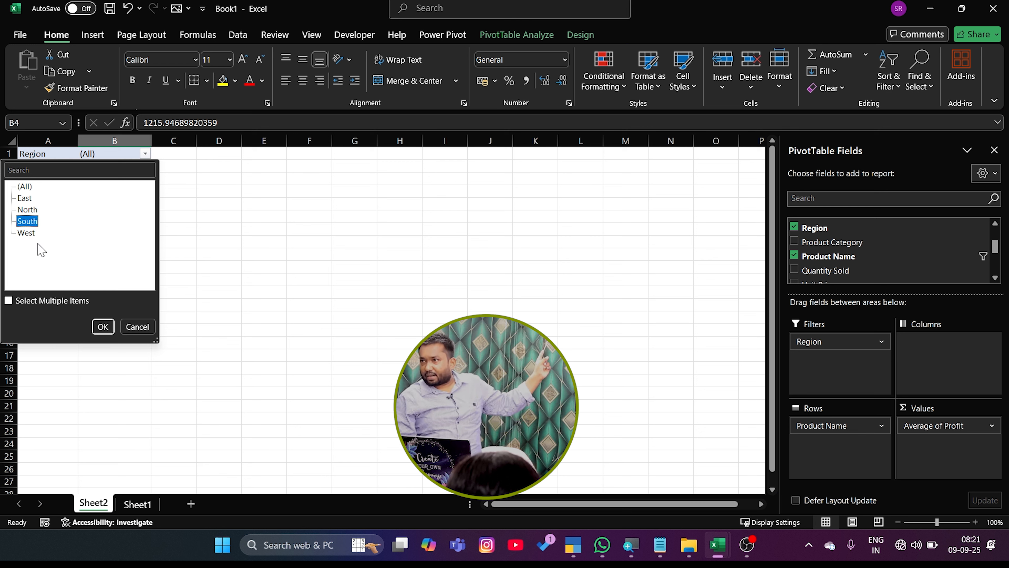
click(103, 327)
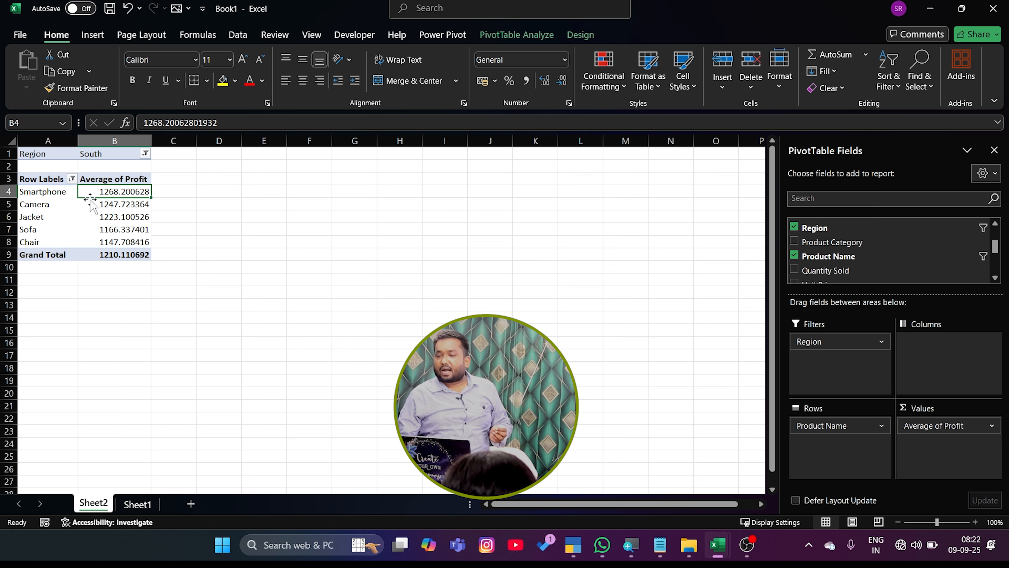
Step: Reset the Region report filter to (All) and select the listed product names
click(145, 154)
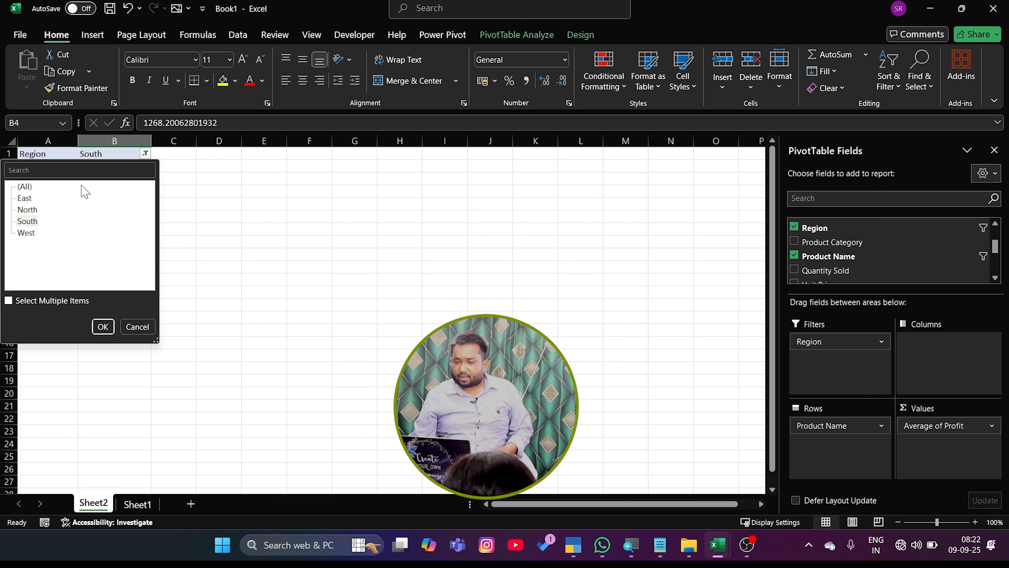
click(97, 155)
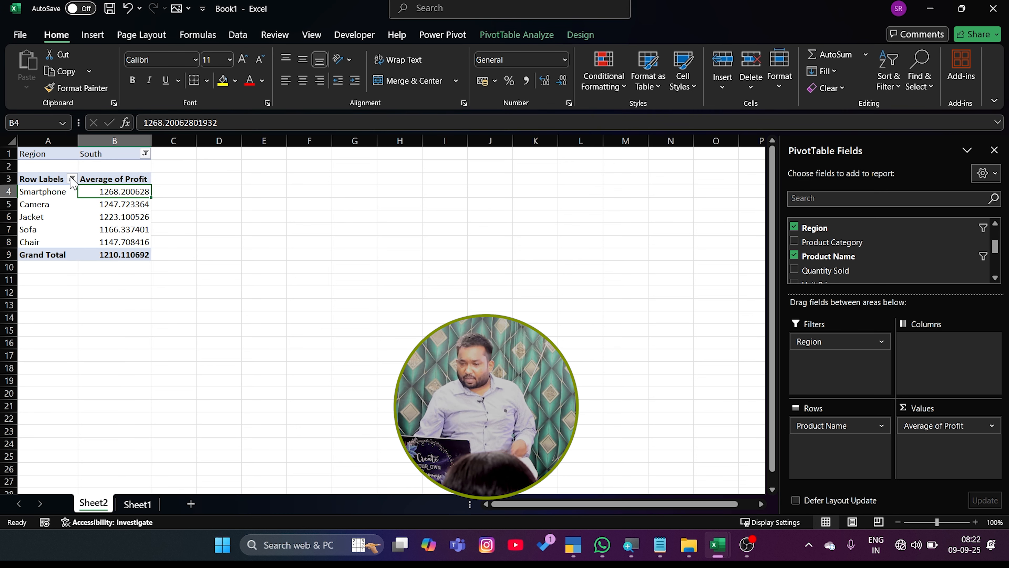
click(145, 155)
click(25, 186)
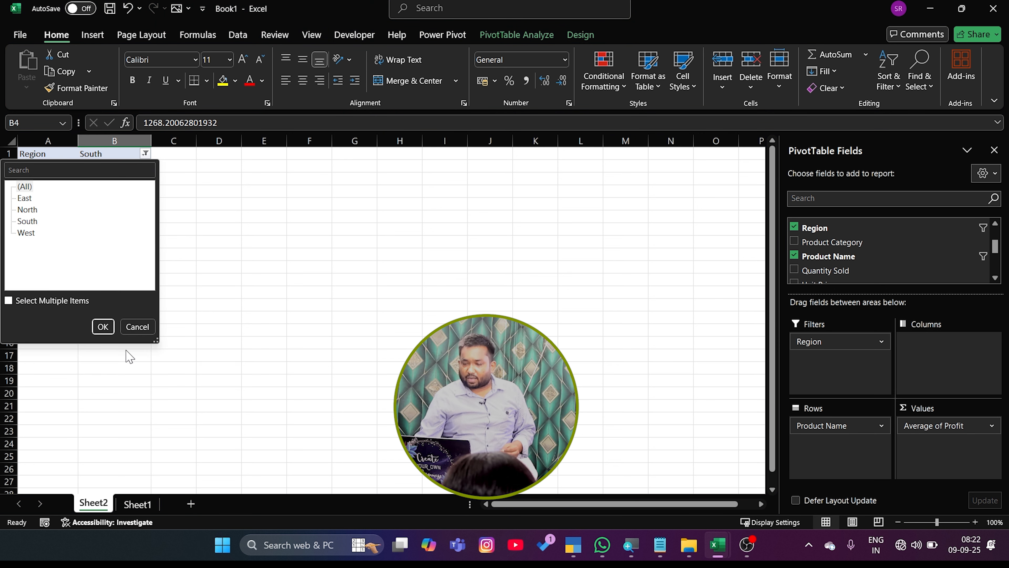
click(101, 325)
drag(48, 200, 56, 241)
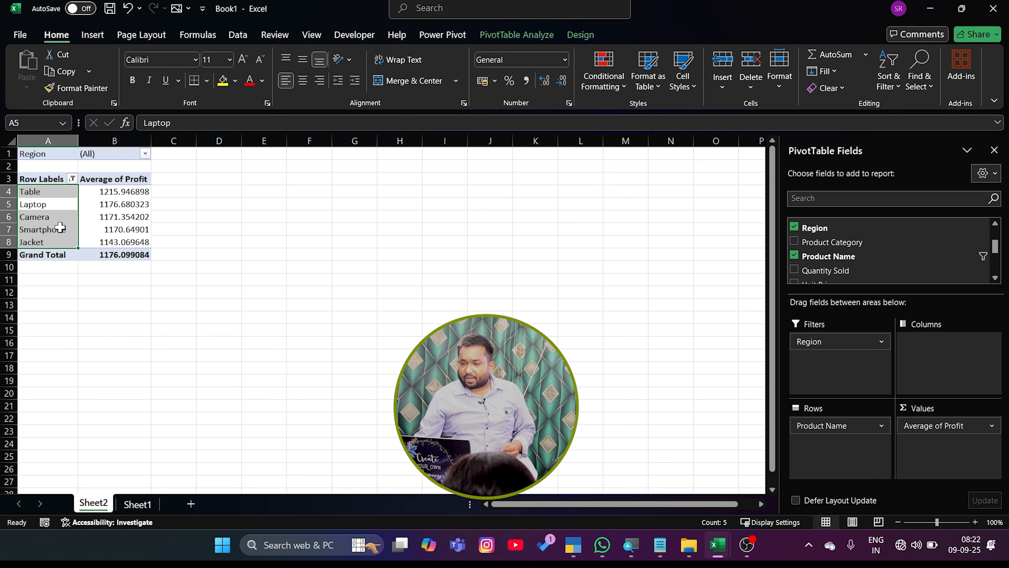
Step: Insert a Region slicer for the product profit pivot table
click(129, 216)
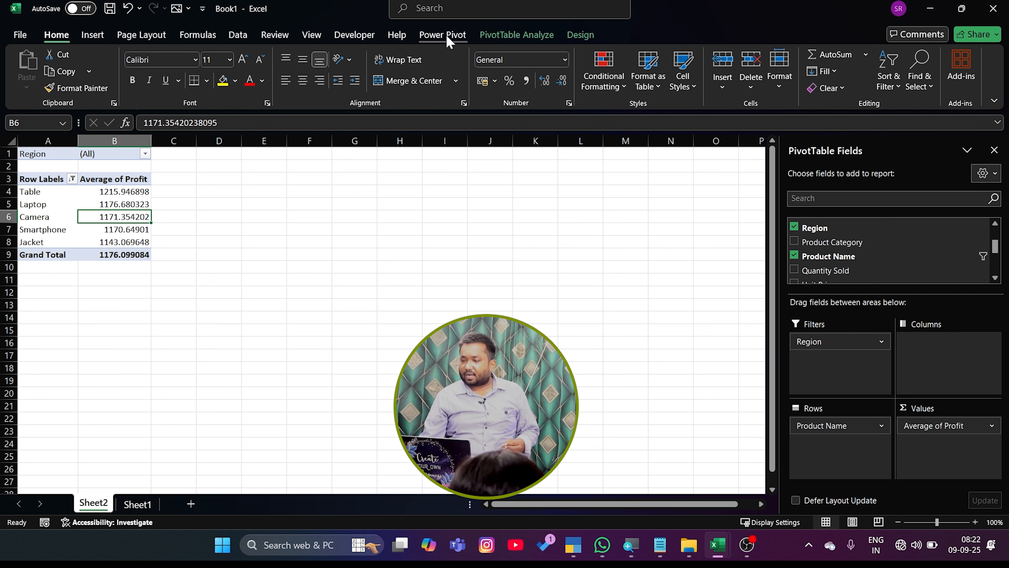
click(501, 35)
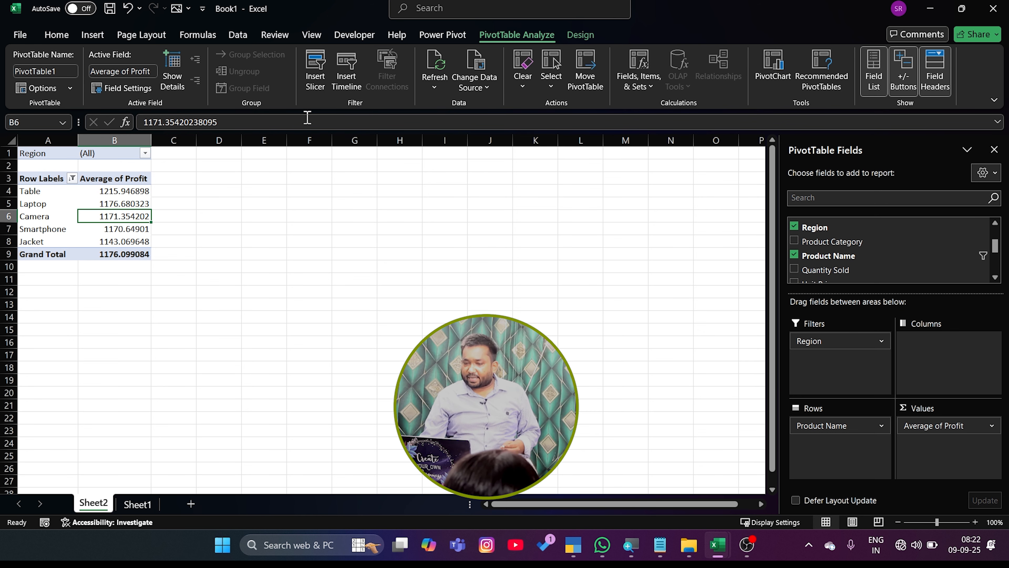
click(313, 84)
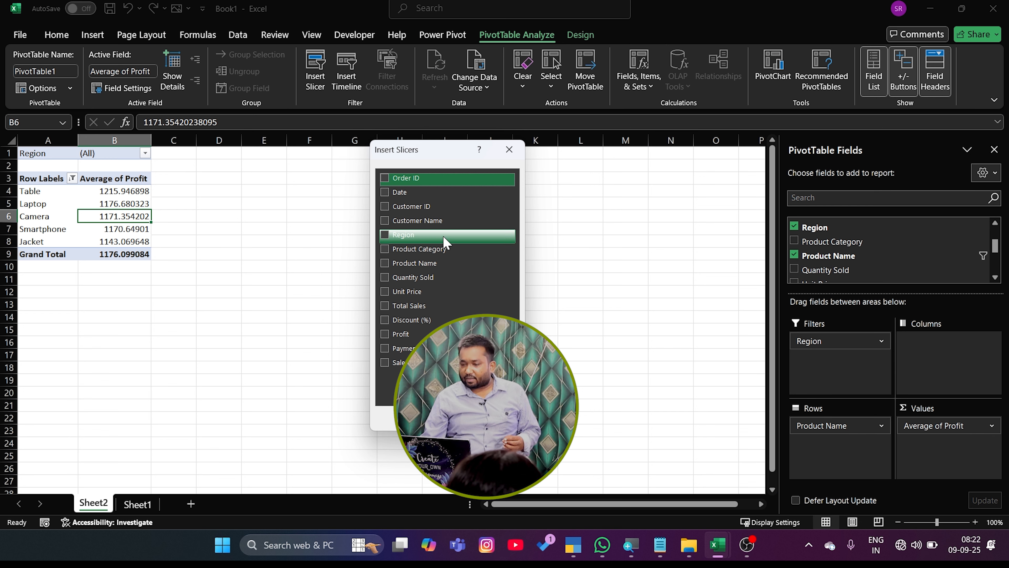
click(384, 234)
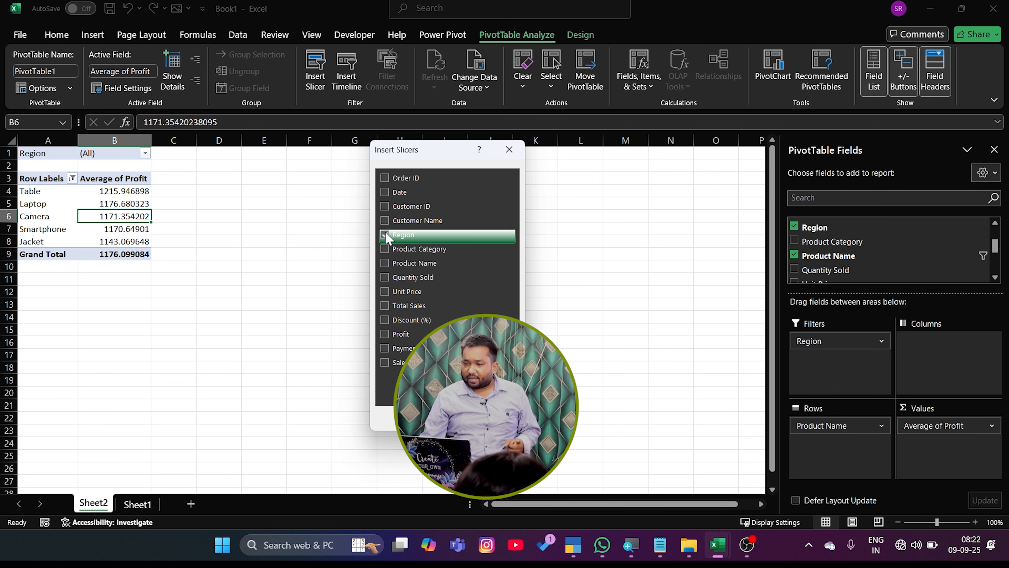
click(450, 418)
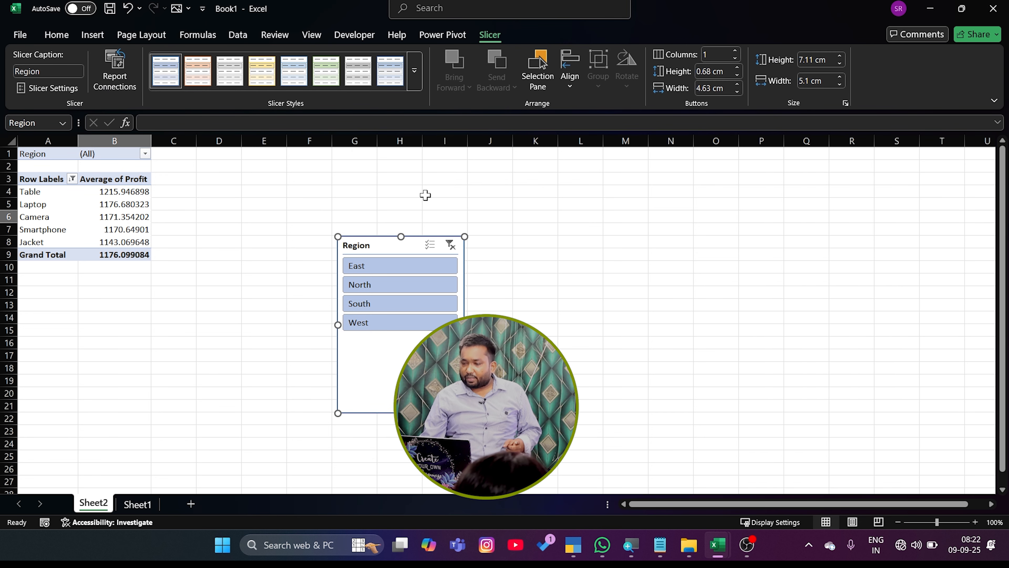
Step: Place the Region slicer right beside the pivot table and apply the orange slicer style from the Dark group
drag(378, 249, 206, 162)
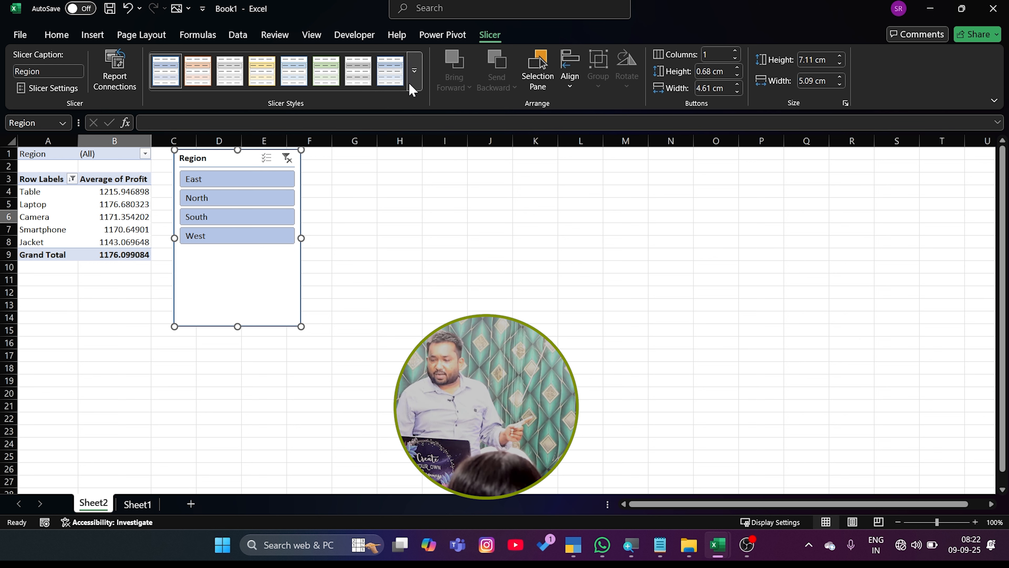
click(413, 71)
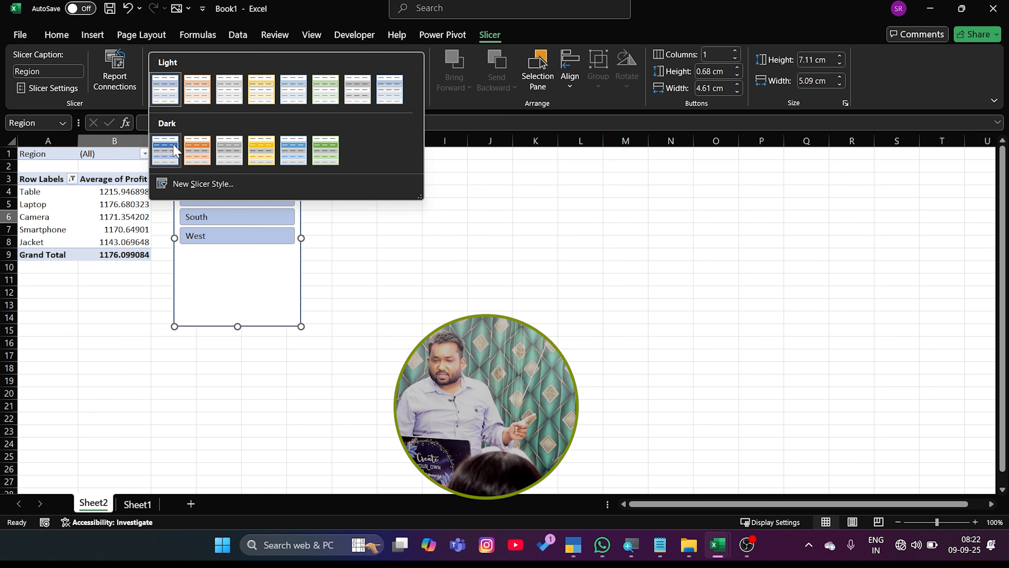
click(198, 150)
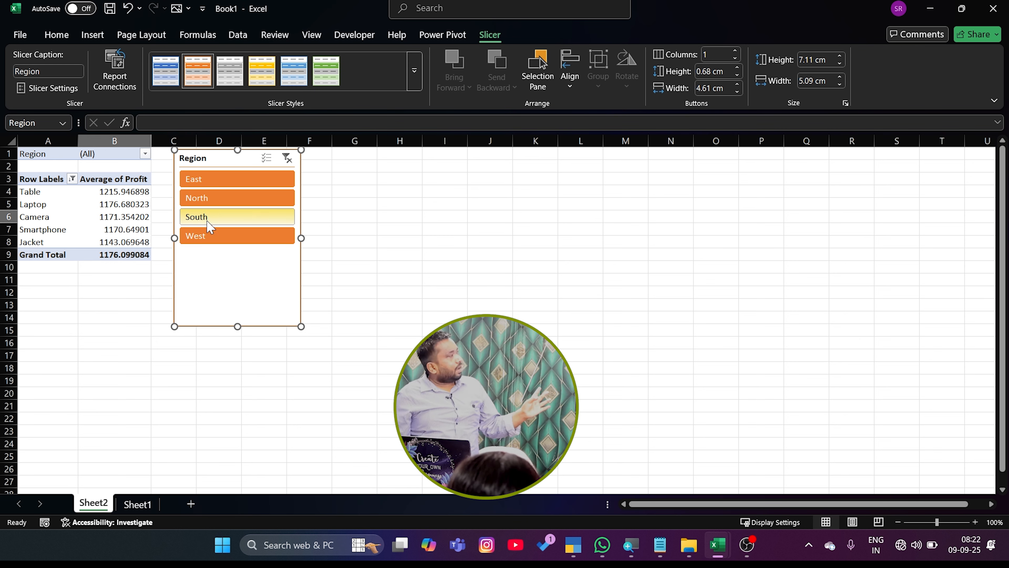
Step: Filter the pivot table with the Region slicer by North, East, South and West in turn, finishing with West and North selected together
click(232, 200)
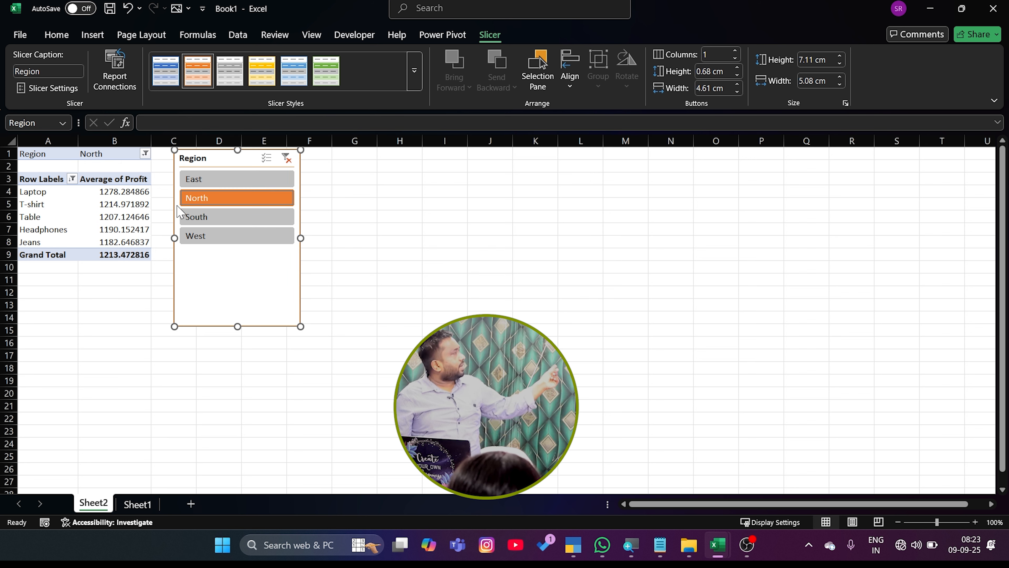
mouse_move(149, 205)
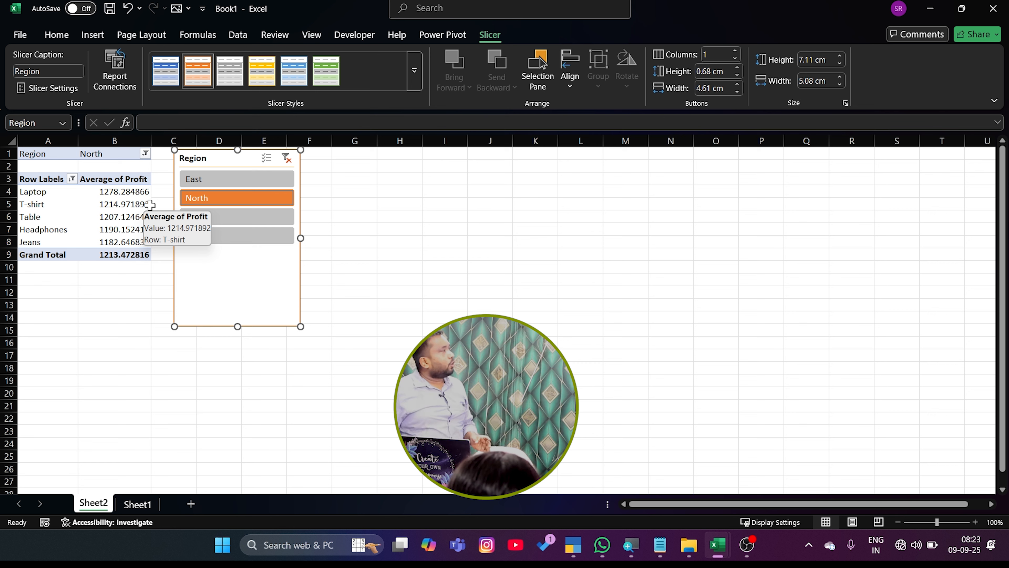
click(201, 181)
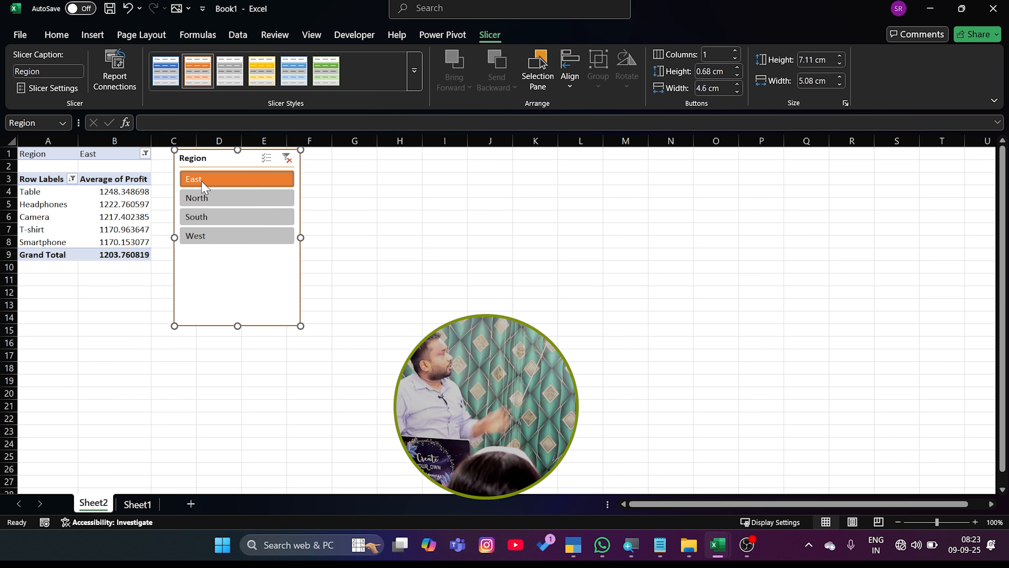
click(197, 222)
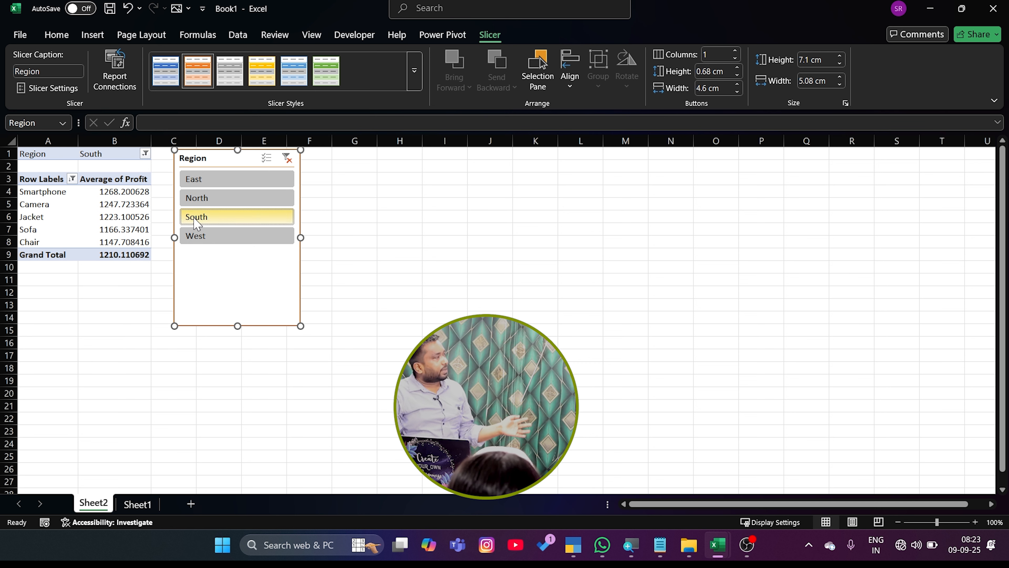
click(197, 237)
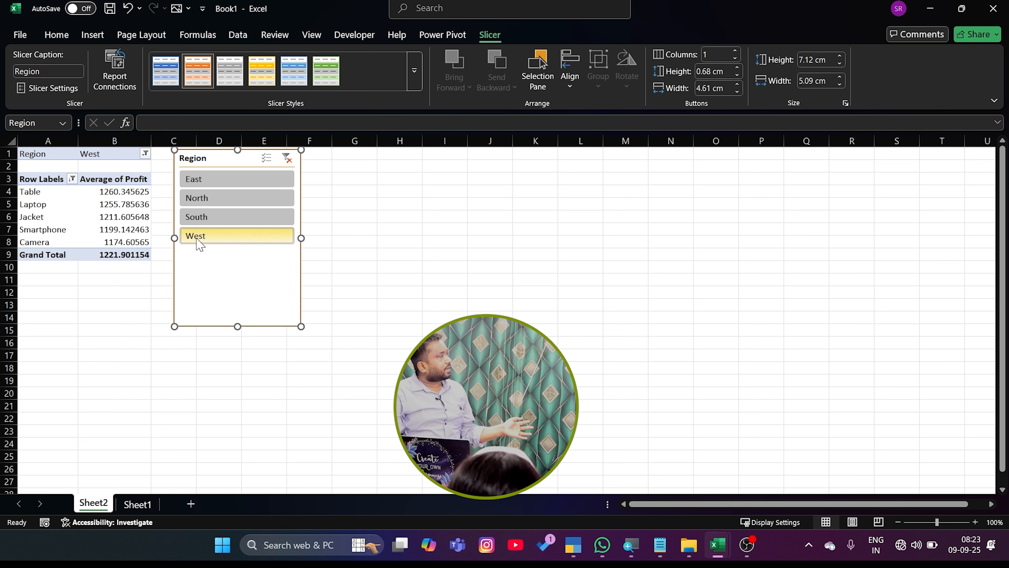
ctrl+click(201, 200)
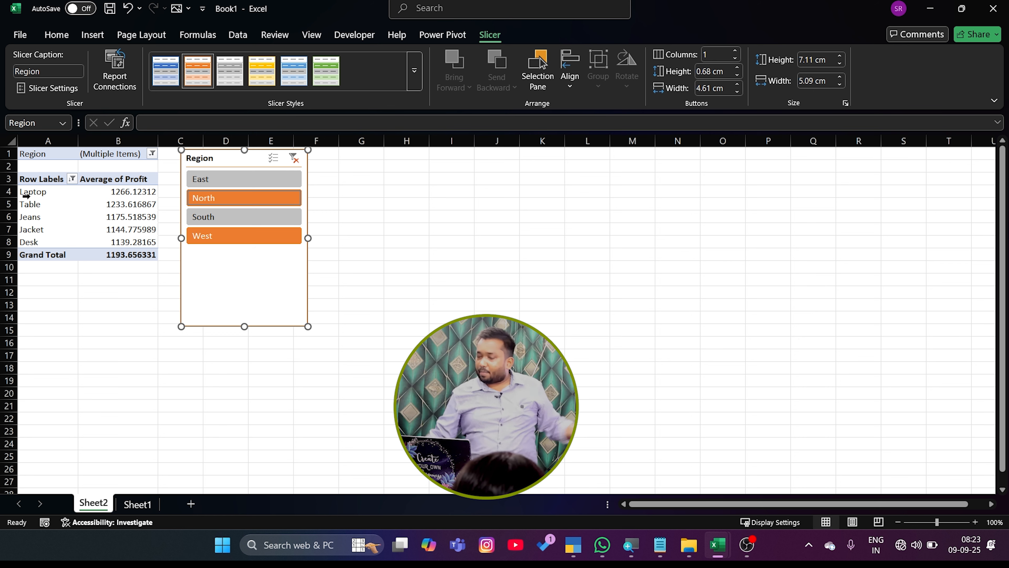
Step: Look over the sales data on Sheet1 and create a second pivot table from Sheet1!$A$1:$N$10001 on a new worksheet
click(137, 503)
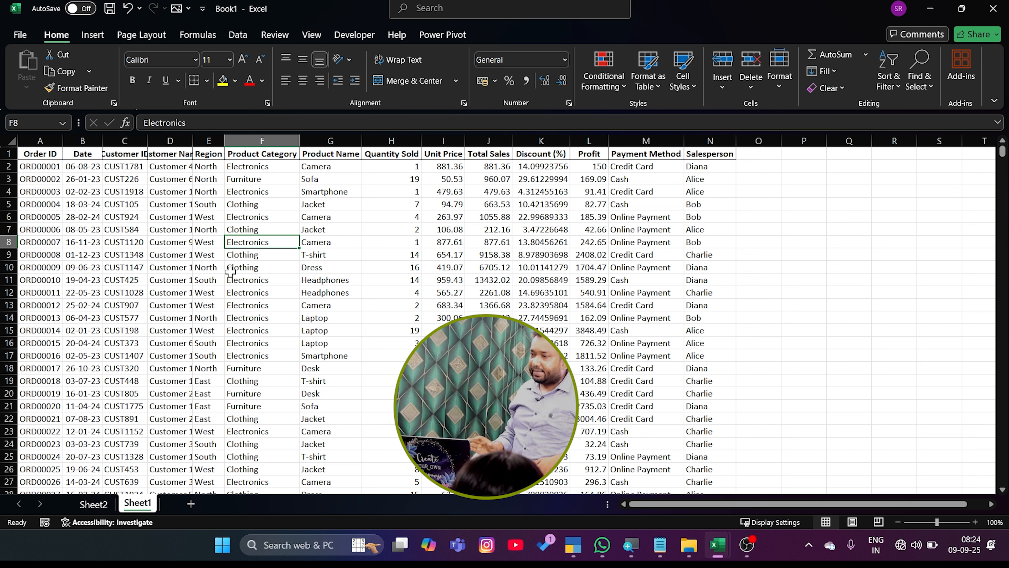
click(380, 221)
click(340, 205)
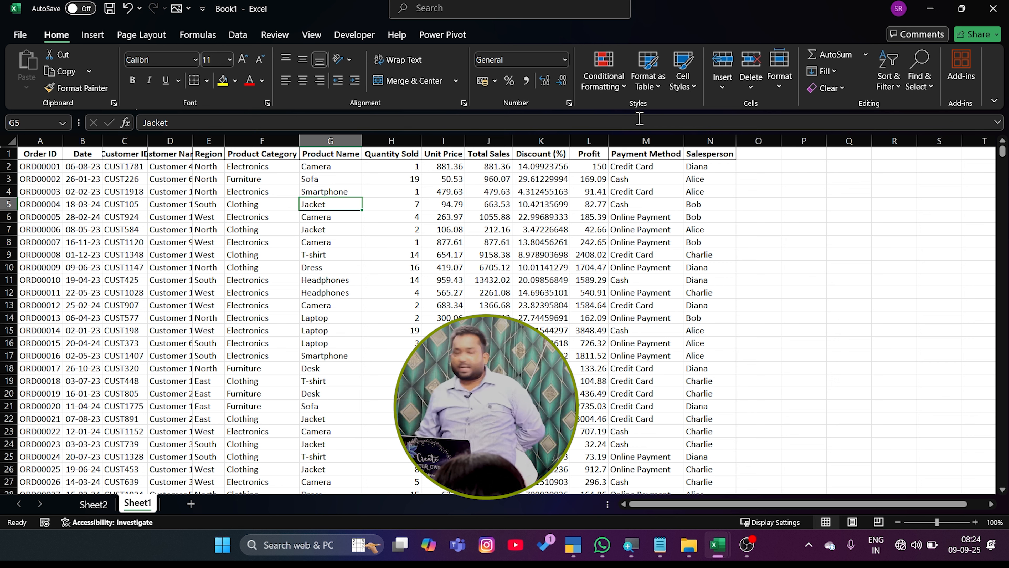
click(639, 166)
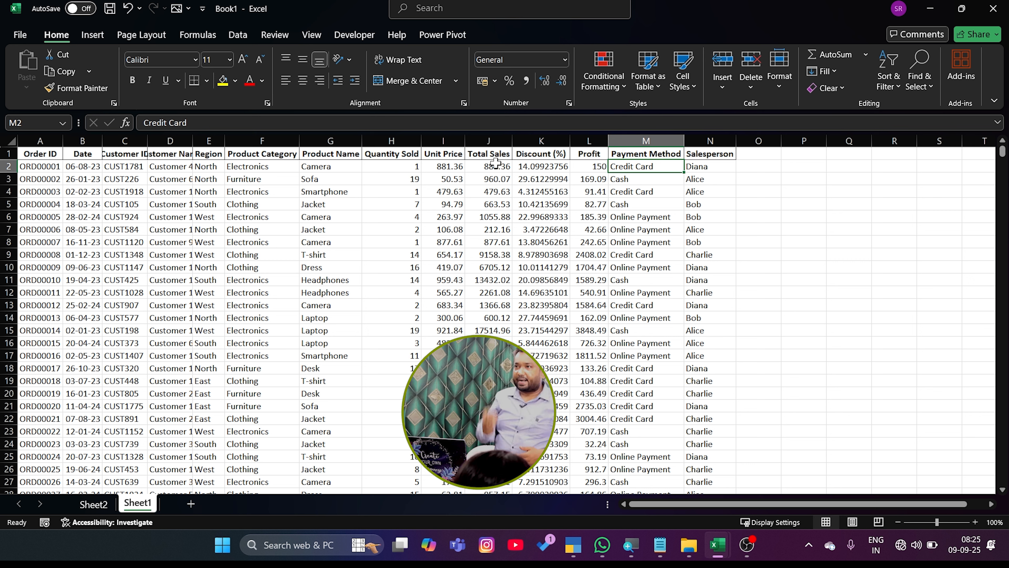
click(443, 205)
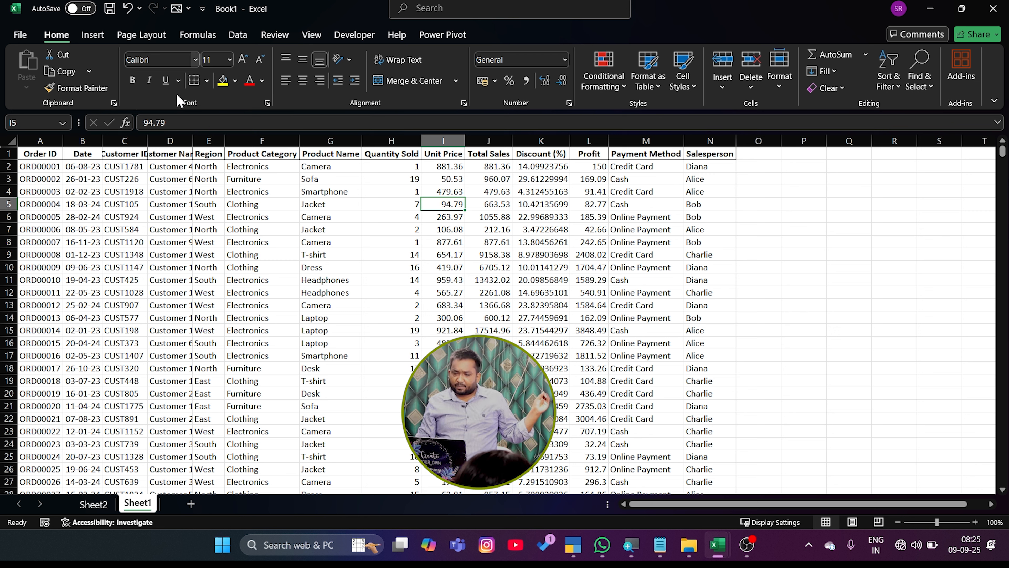
click(310, 217)
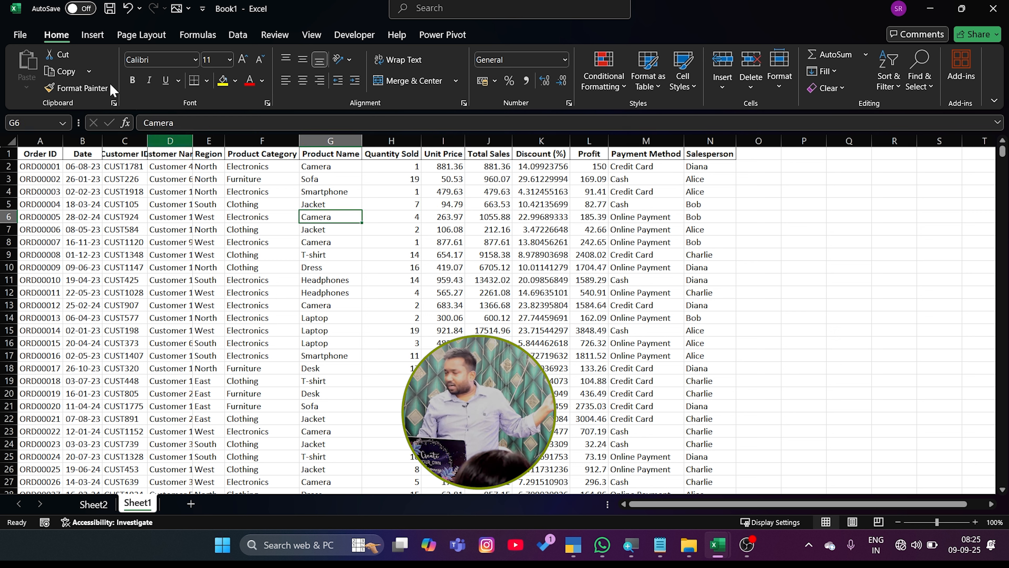
click(91, 35)
click(38, 61)
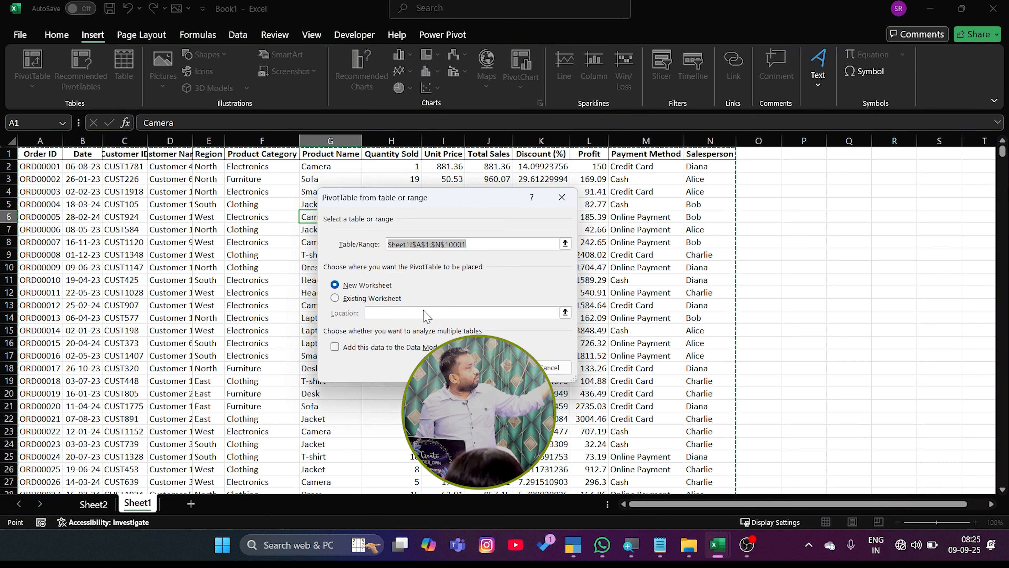
click(498, 367)
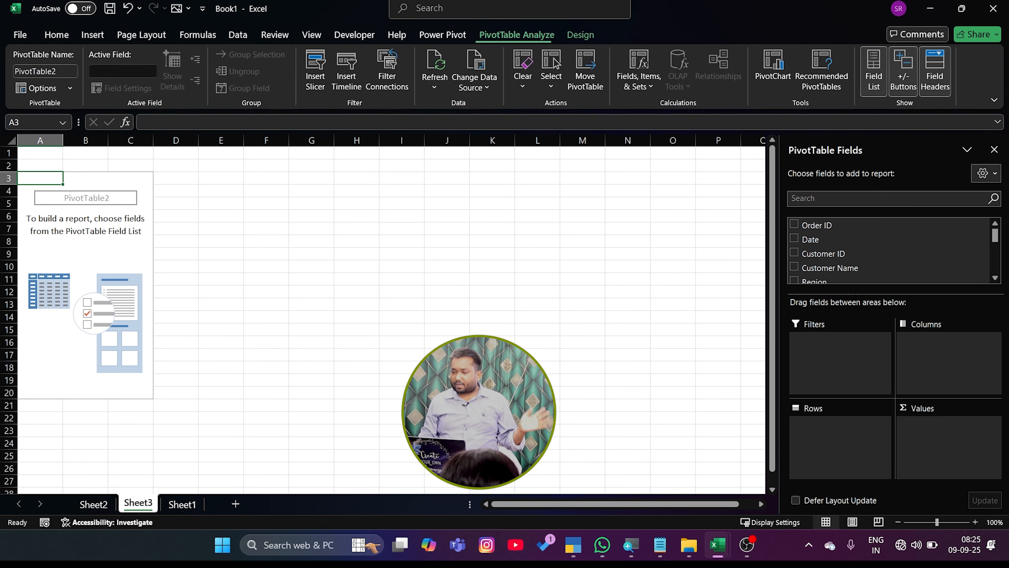
Step: Build the new pivot table with Payment Method as rows and the sum of Total Sales as values
click(111, 253)
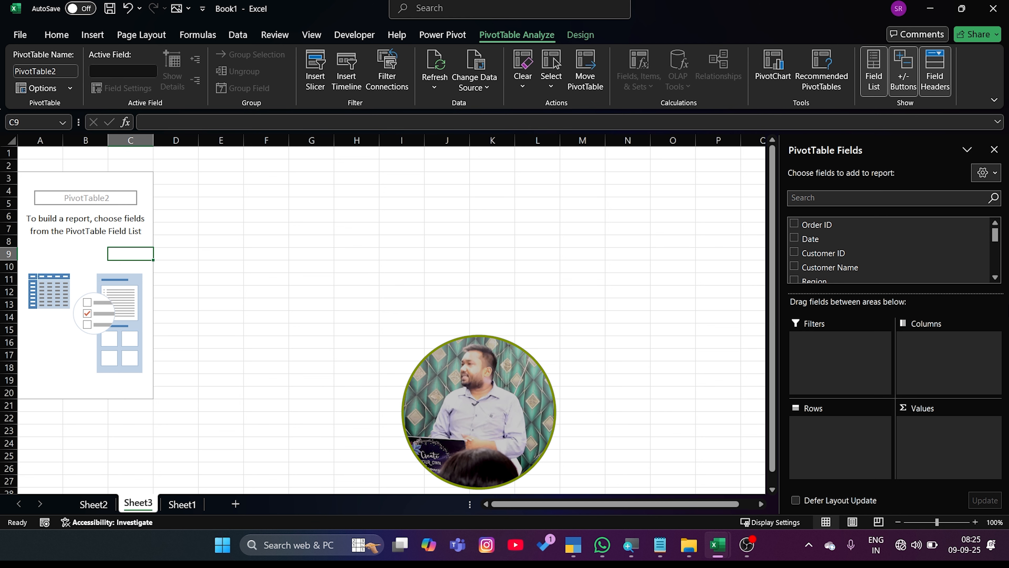
scroll(874, 254, down, 3)
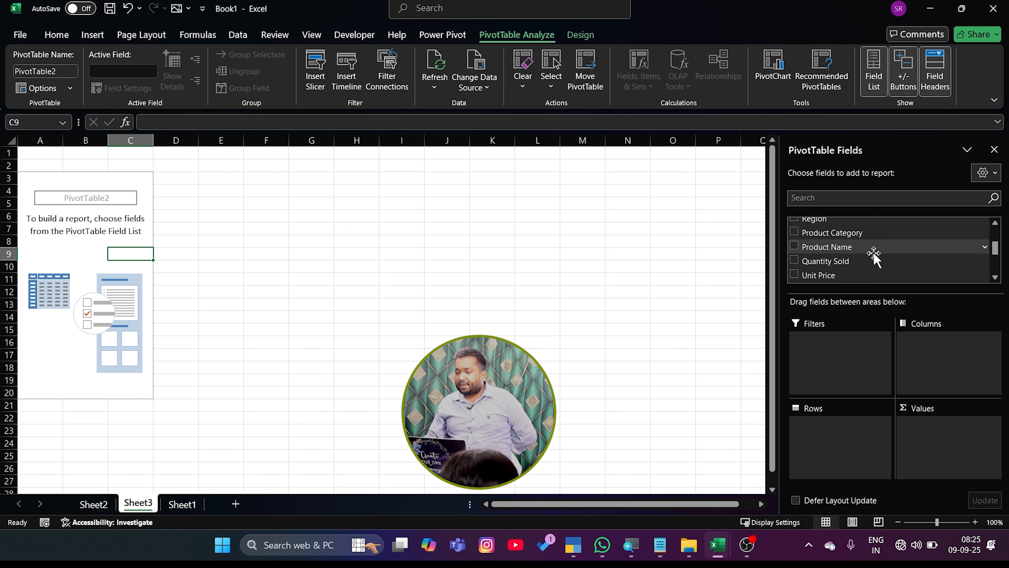
scroll(869, 261, down, 2)
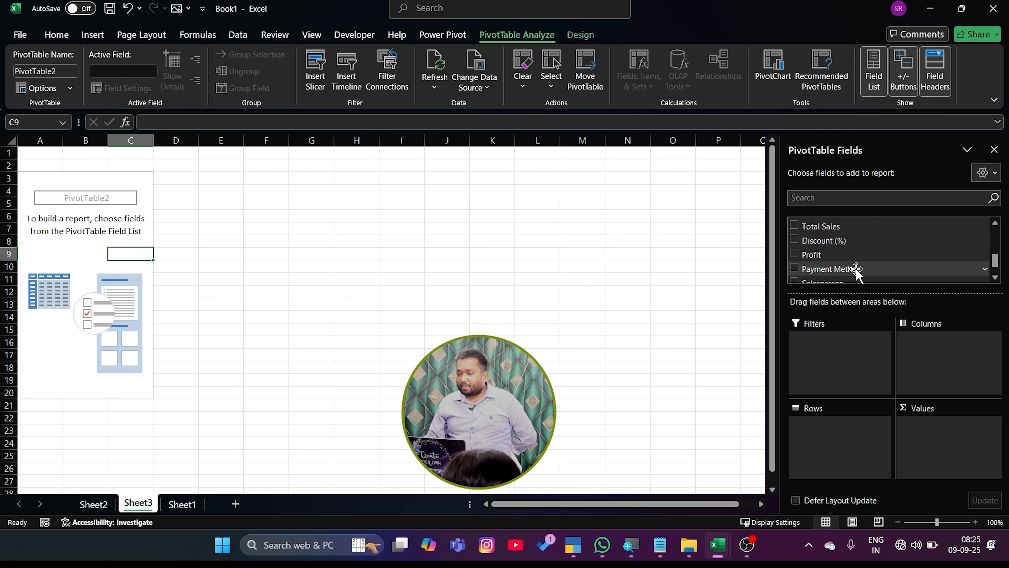
drag(856, 269, 851, 444)
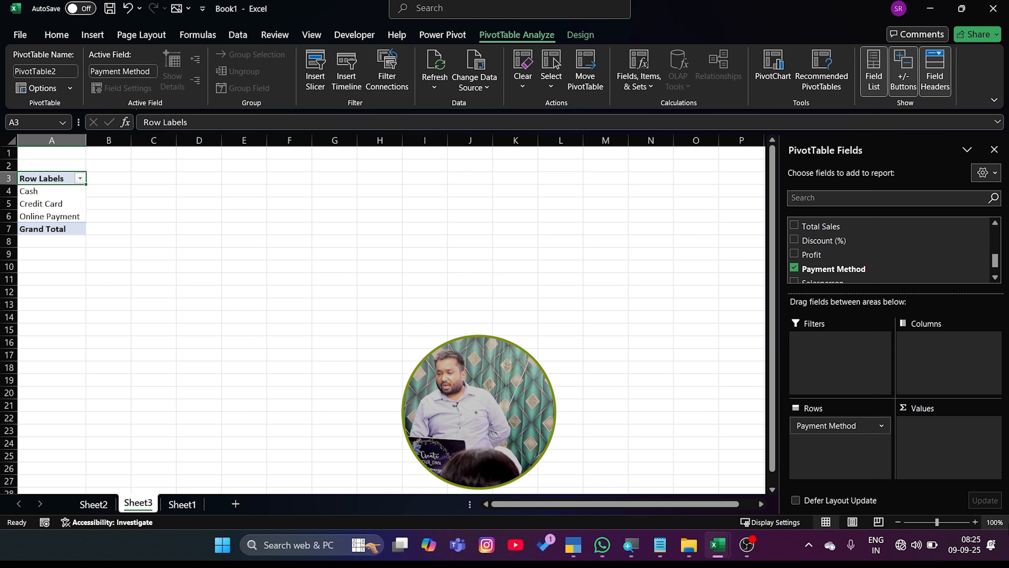
scroll(880, 250, down, 2)
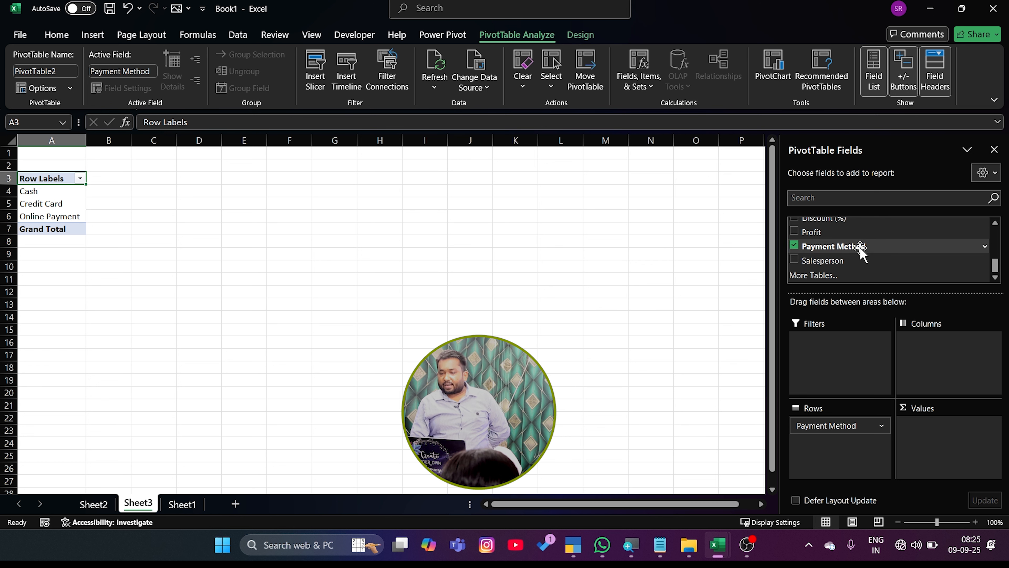
scroll(850, 255, up, 5)
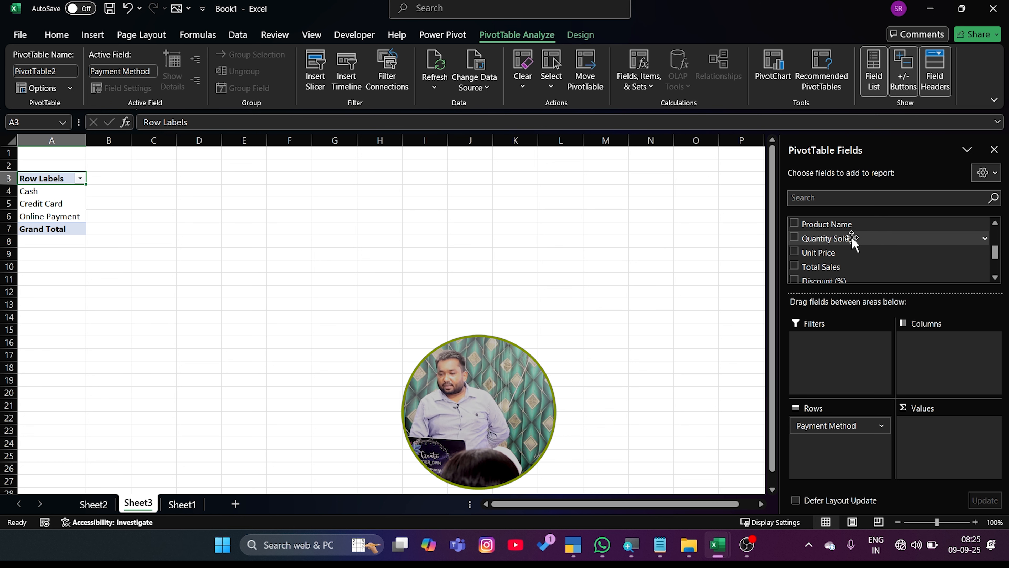
drag(834, 266, 946, 443)
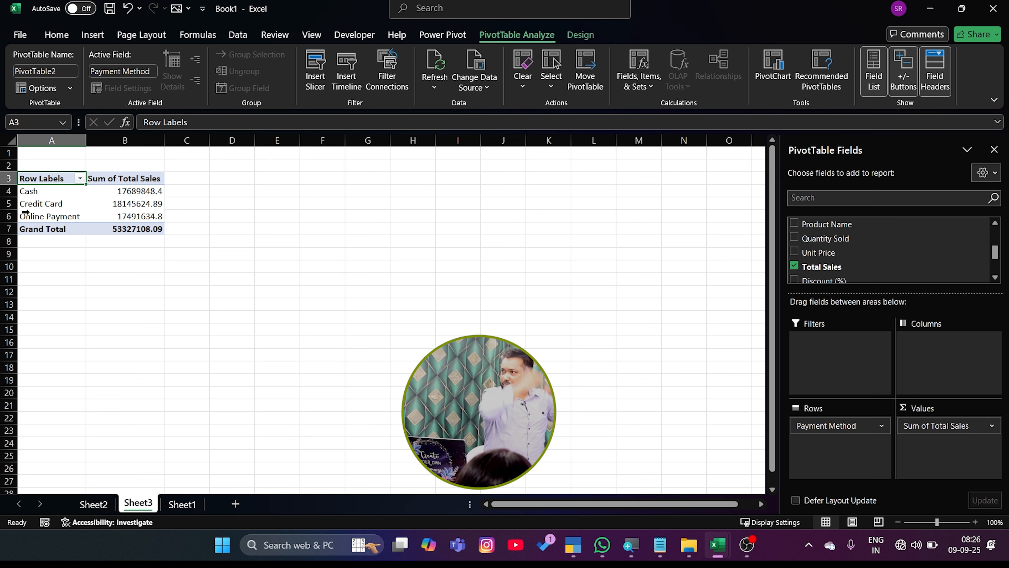
Step: Sort the payment methods by Sum of Total Sales from largest to smallest
click(141, 191)
right_click(143, 193)
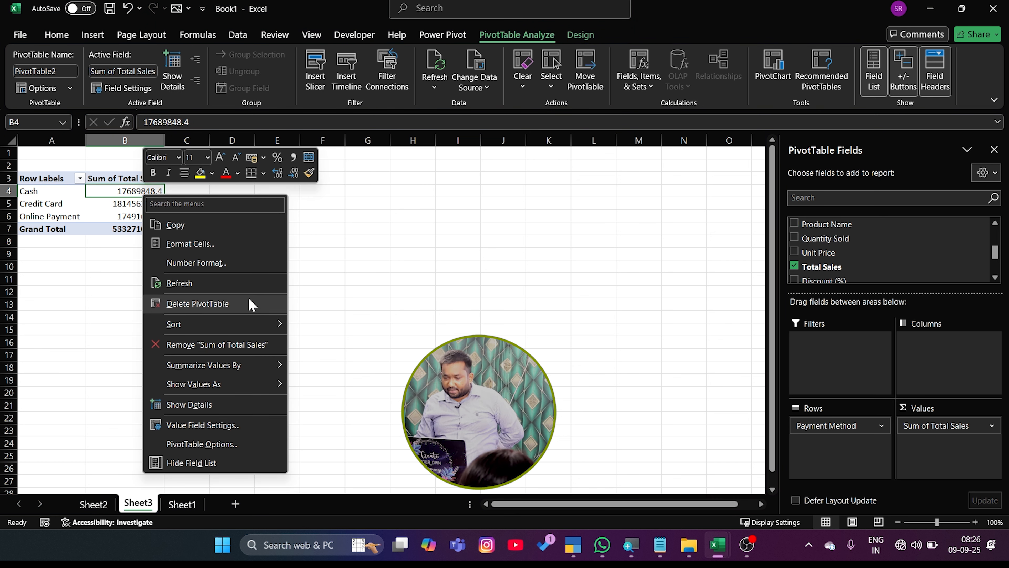
mouse_move(278, 324)
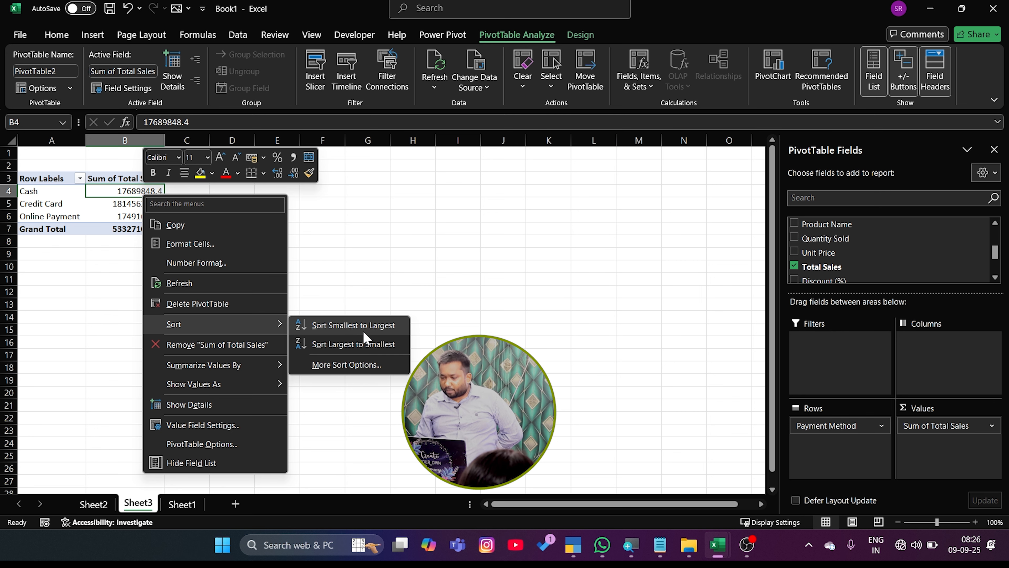
click(363, 344)
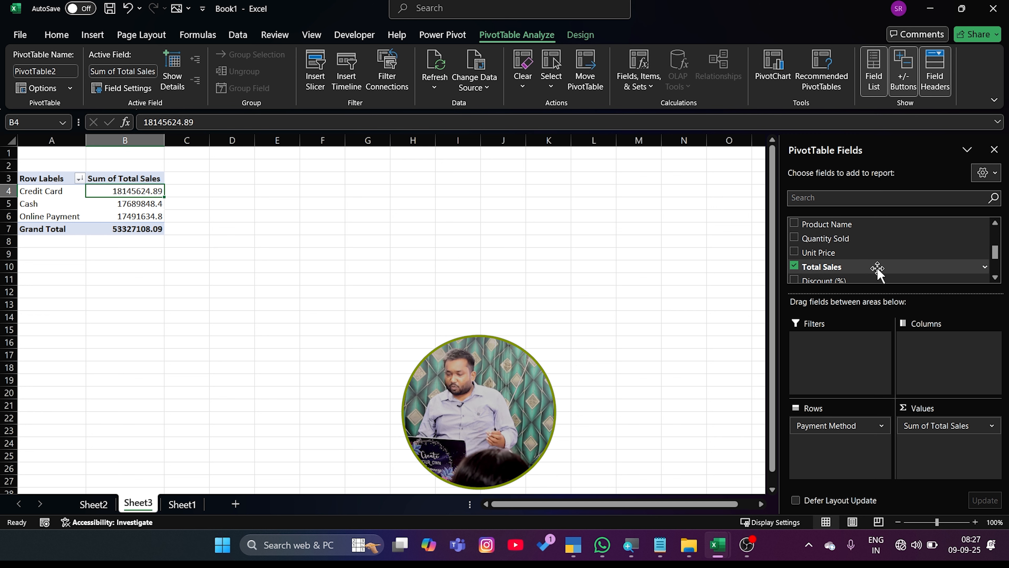
Step: Switch Payment Method from rows to columns and add Product Name as the rows of the pivot table
drag(848, 426, 925, 357)
scroll(846, 261, up, 2)
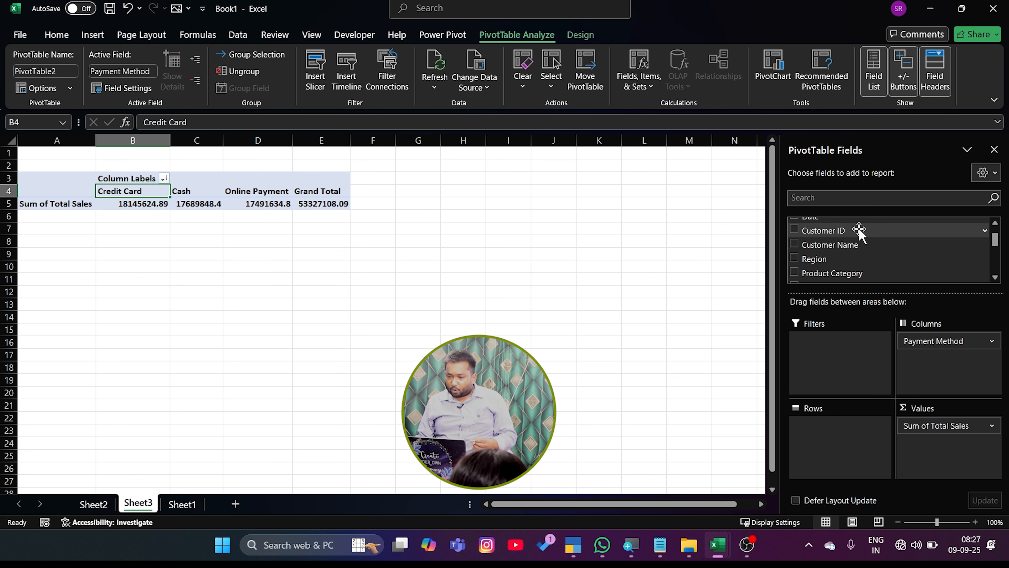
scroll(847, 270, down, 1)
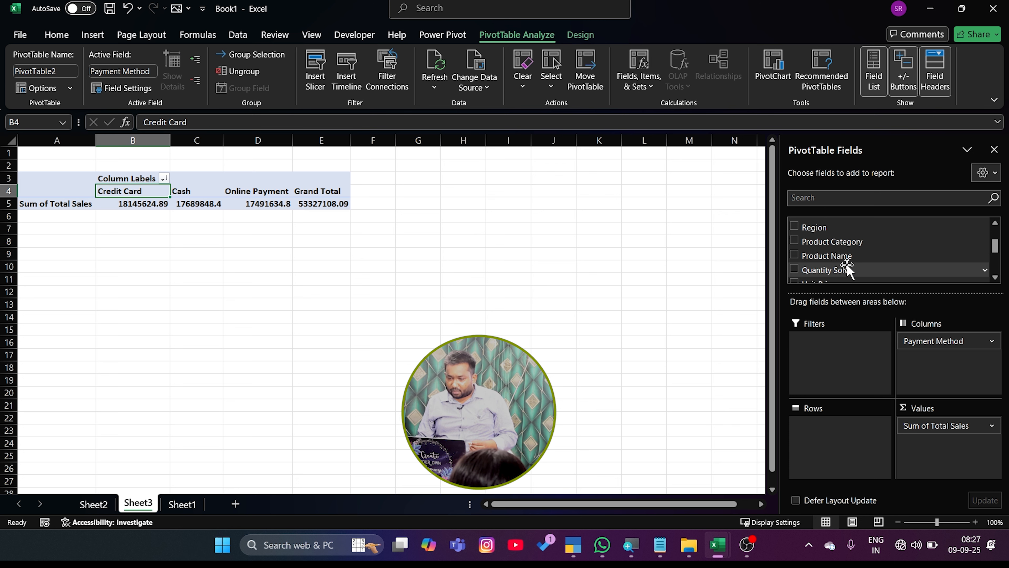
drag(839, 257, 832, 428)
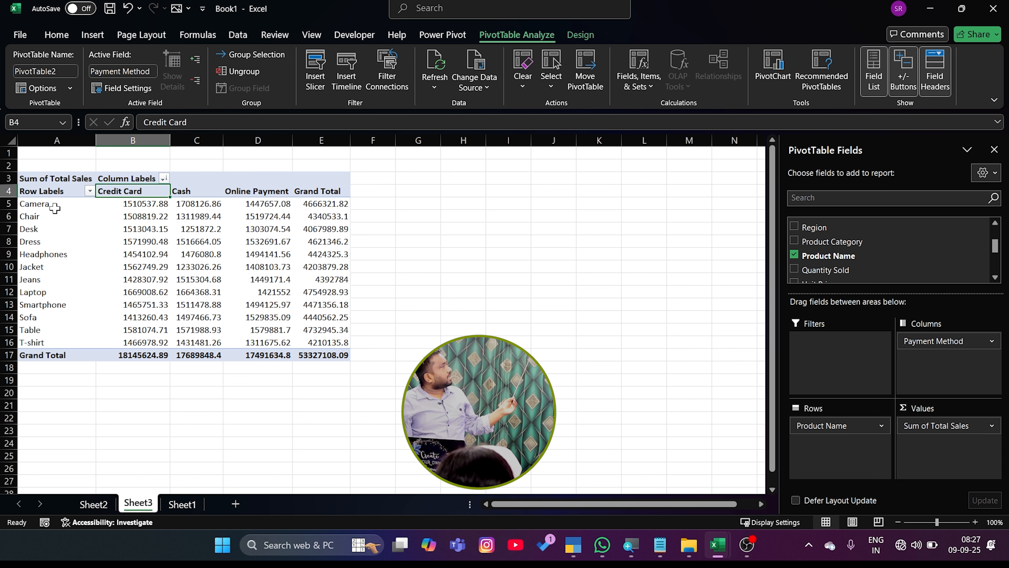
drag(56, 203, 57, 280)
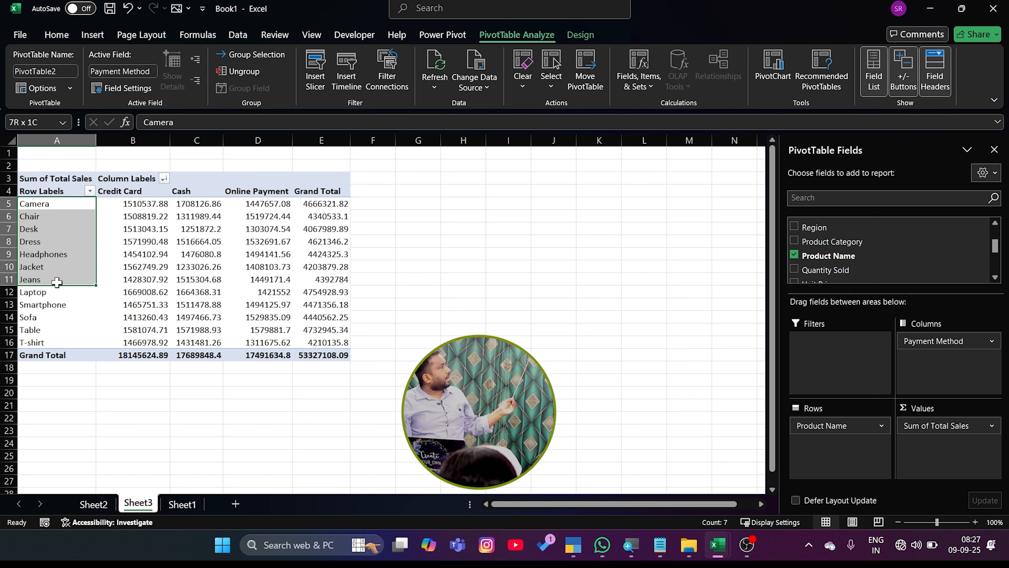
Step: Examine the total sales of each product, starting with Camera, across Credit Card, Cash, Online Payment and the grand total
click(141, 191)
click(183, 191)
click(229, 191)
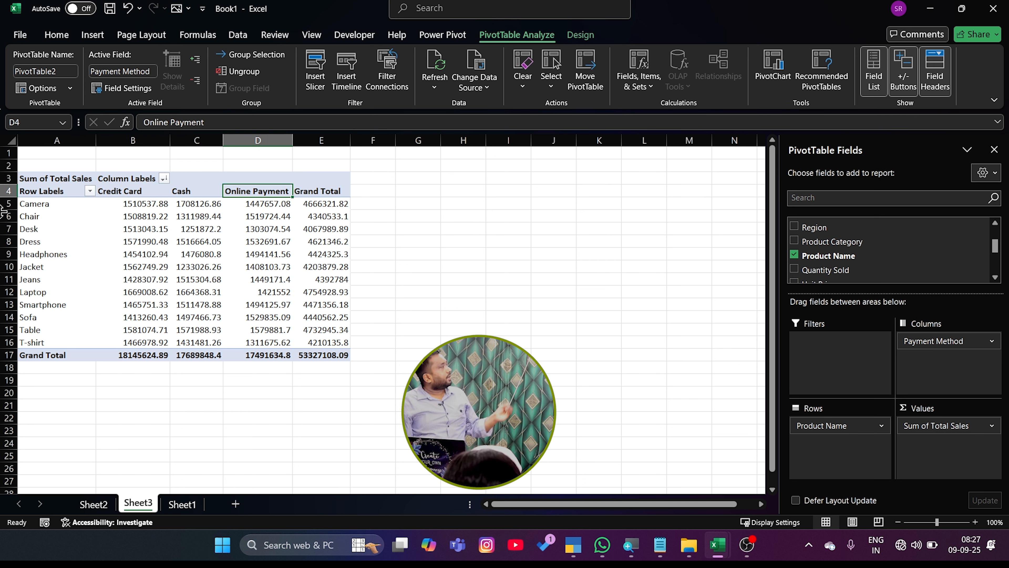
click(50, 203)
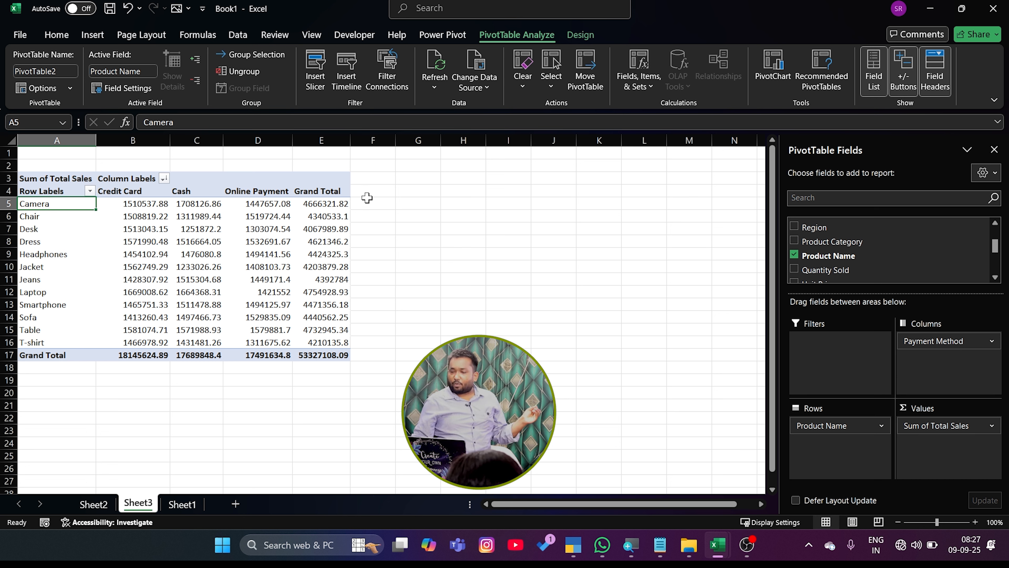
click(316, 204)
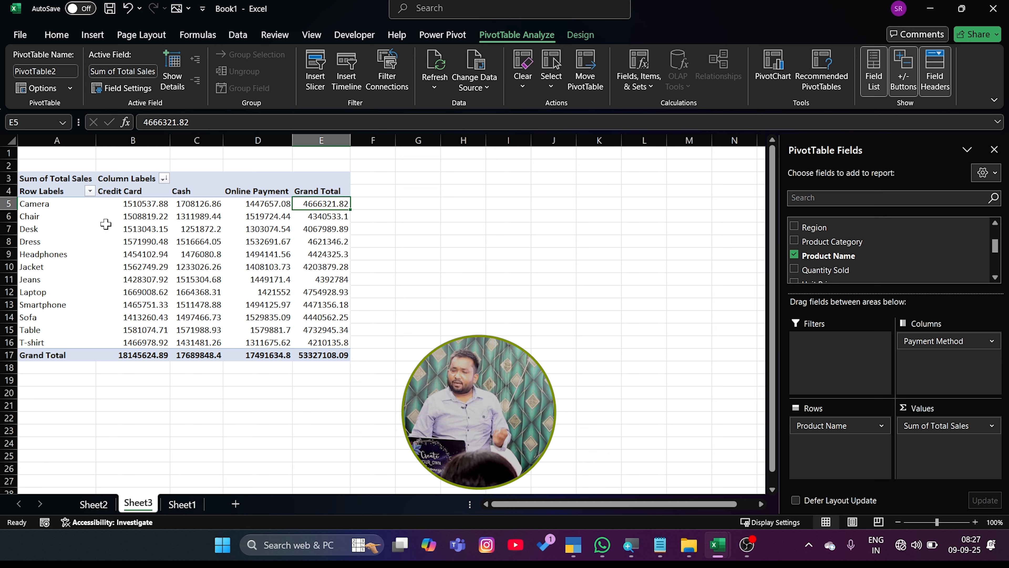
click(132, 204)
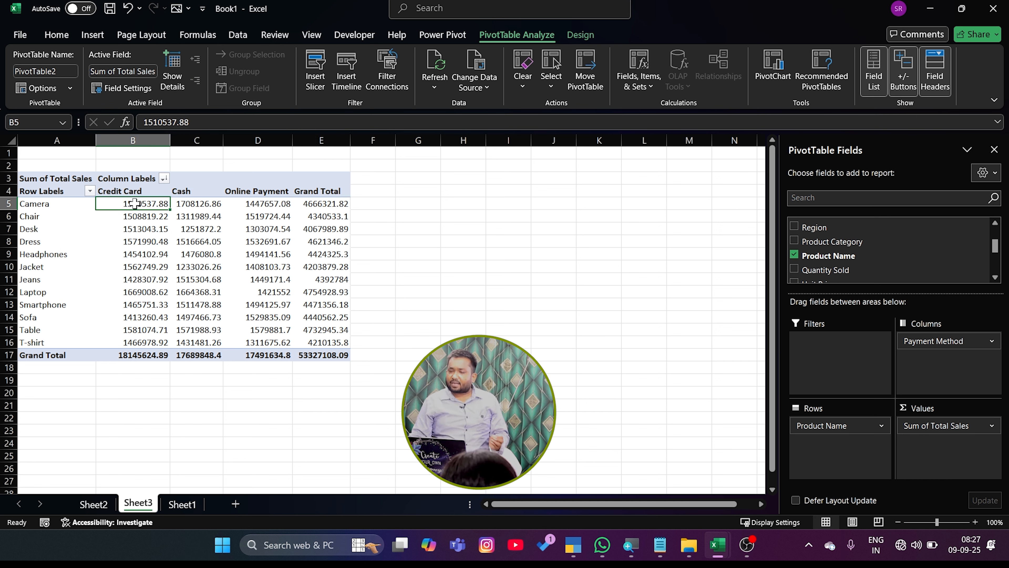
click(190, 204)
click(255, 204)
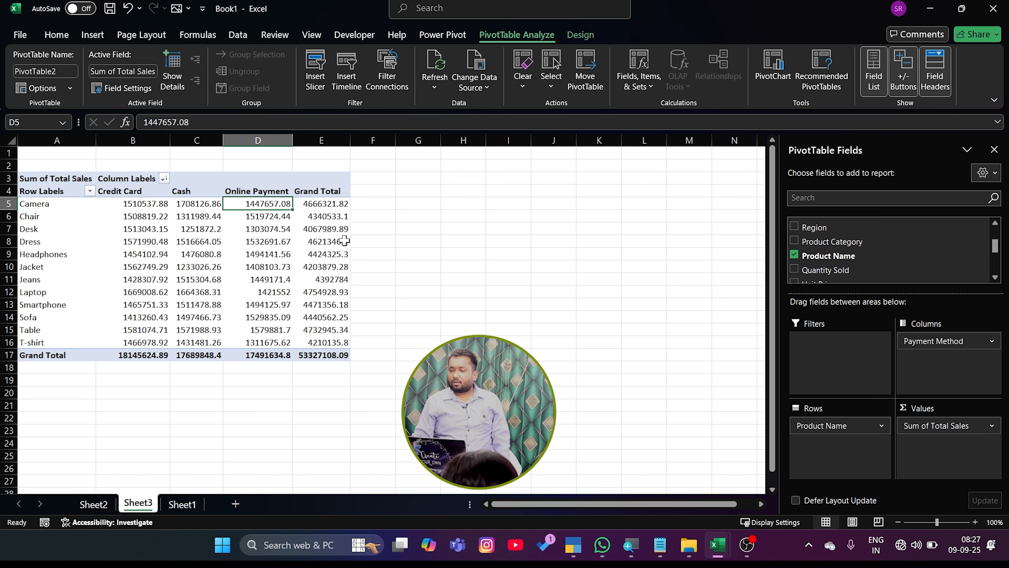
mouse_move(344, 240)
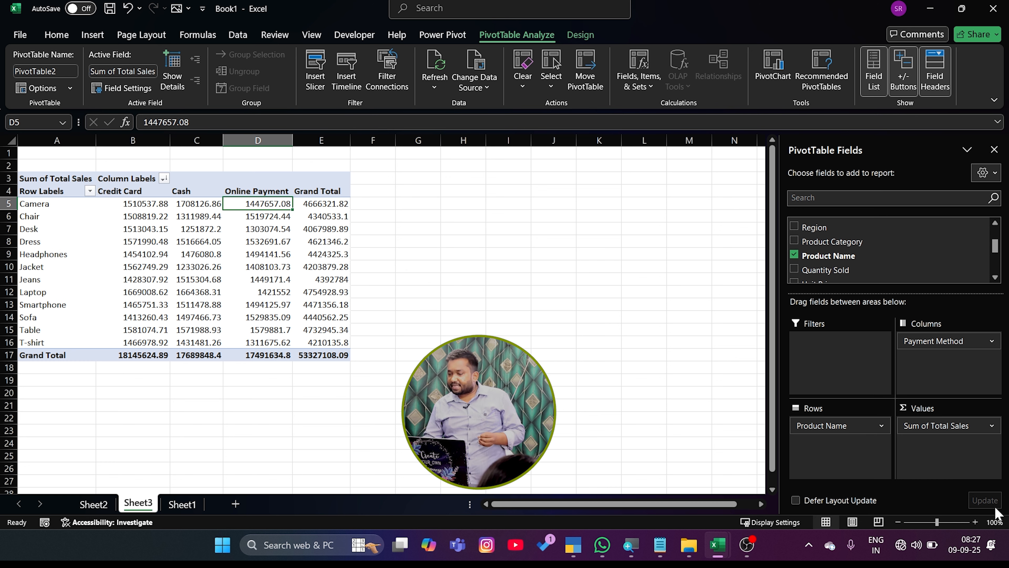
Step: Remove Product Name from the pivot table and move Payment Method back from columns to rows
drag(854, 426, 882, 290)
drag(937, 343, 675, 261)
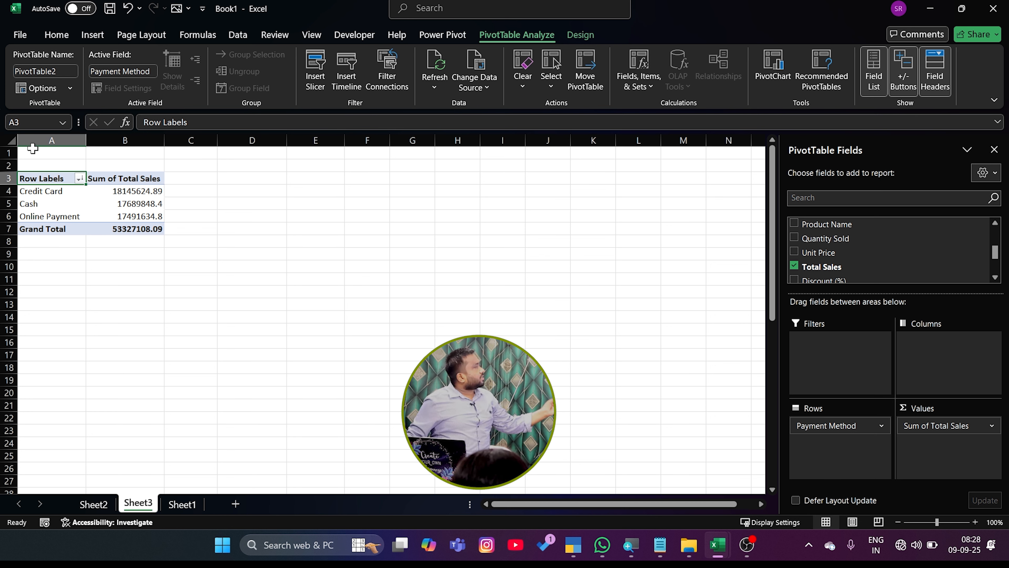
click(72, 193)
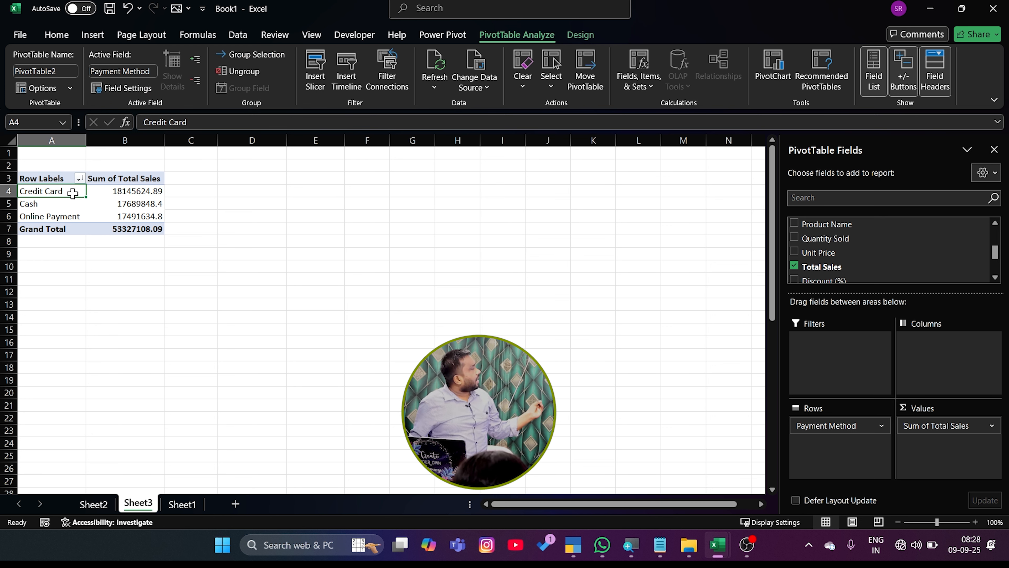
click(139, 194)
click(190, 188)
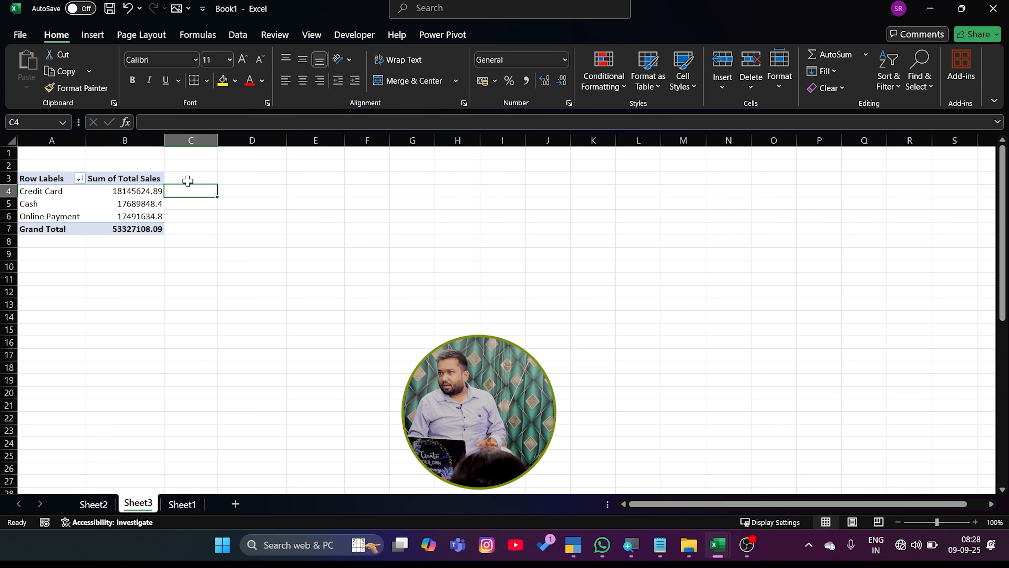
click(50, 187)
click(151, 190)
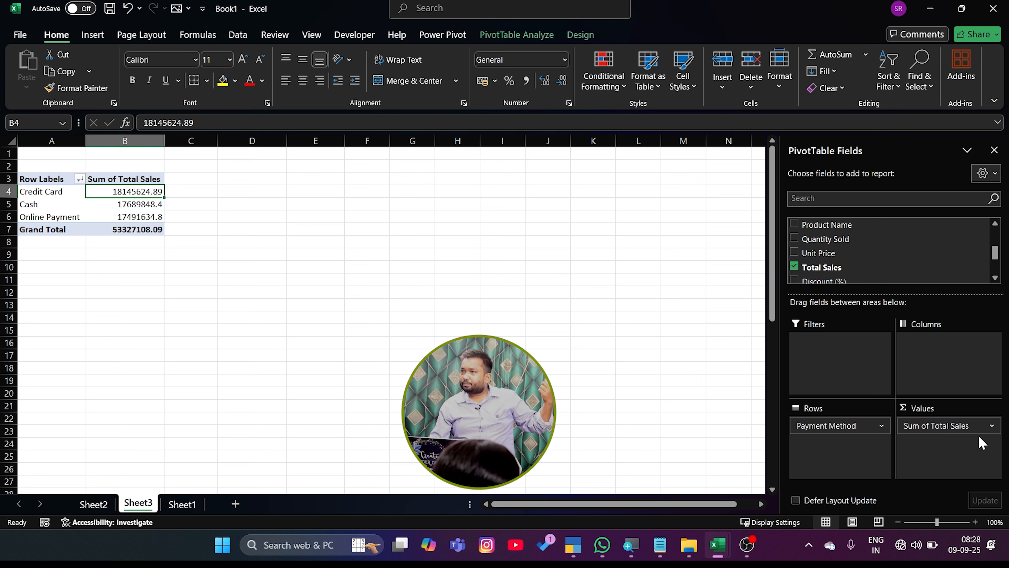
Step: Add Total Sales to the pivot table values a second time and summarize it by Count
drag(836, 266, 956, 471)
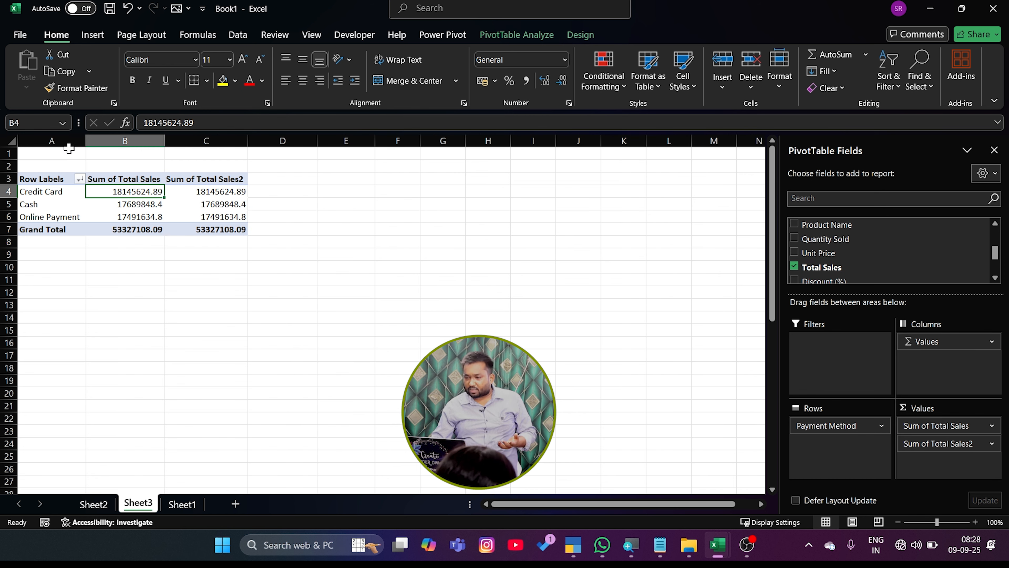
click(221, 193)
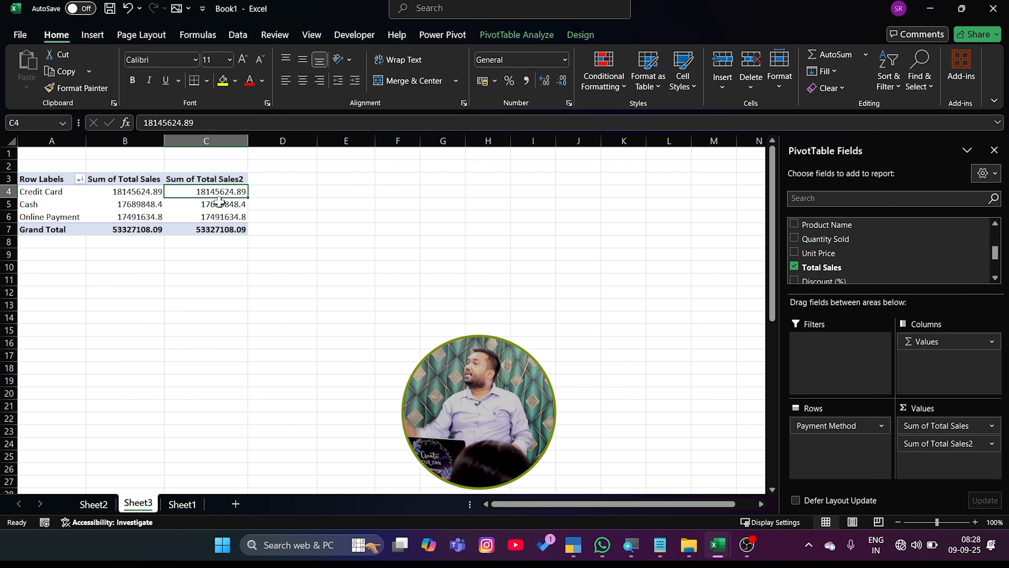
mouse_move(220, 202)
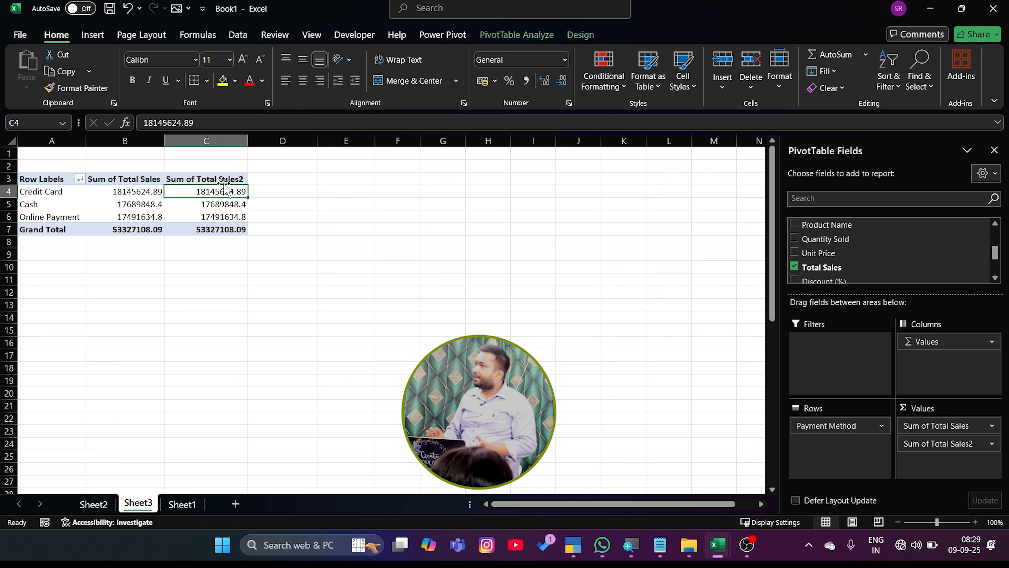
right_click(224, 192)
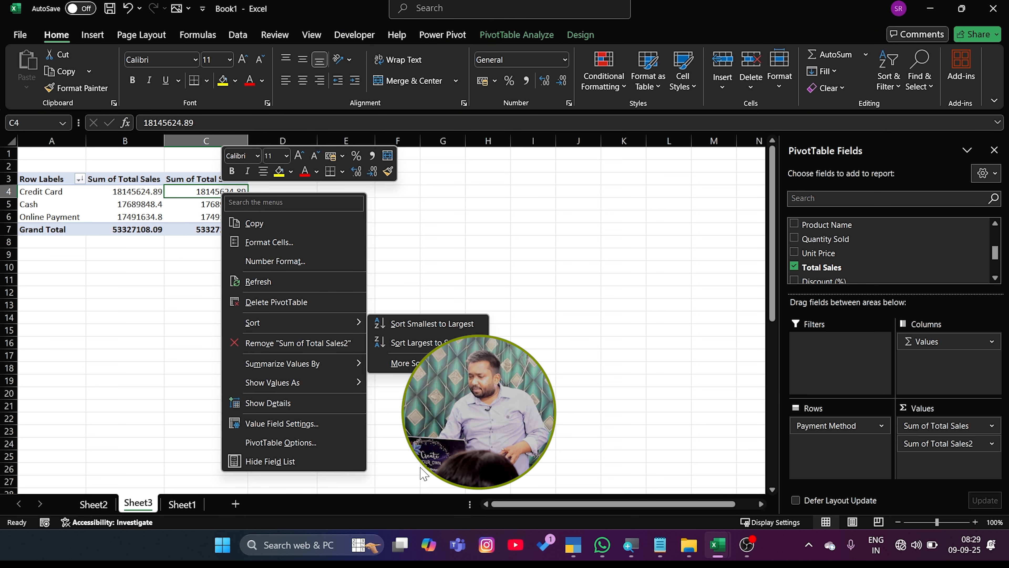
mouse_move(358, 363)
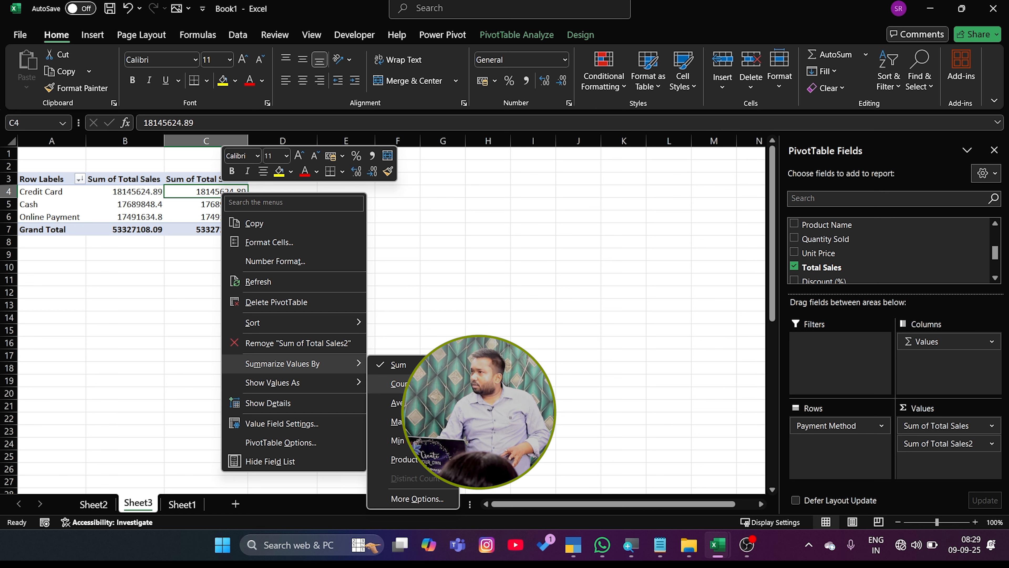
click(398, 383)
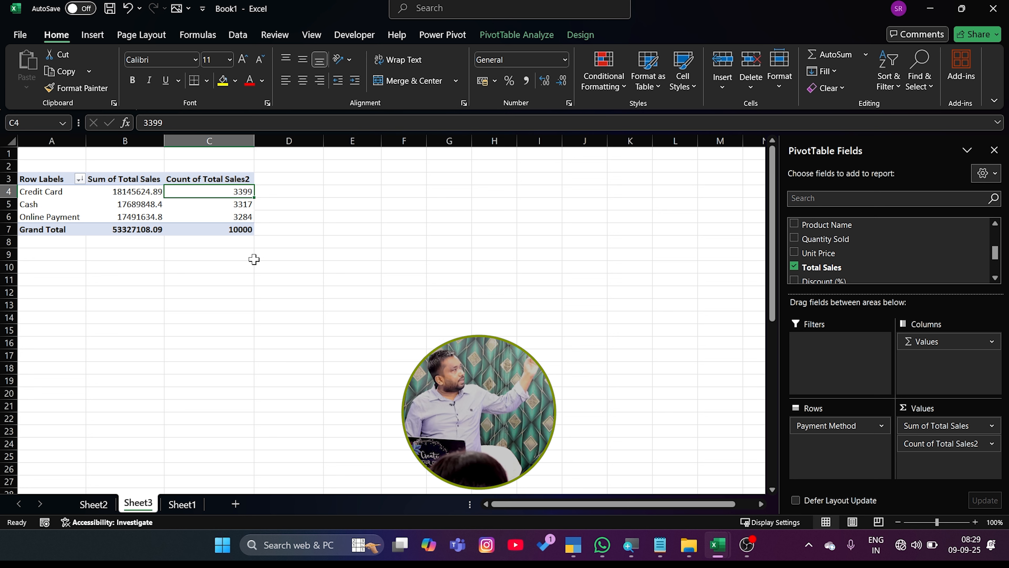
Step: Show the detail records behind the grand total of the Total Sales count, and undo that drill-down
double_click(243, 230)
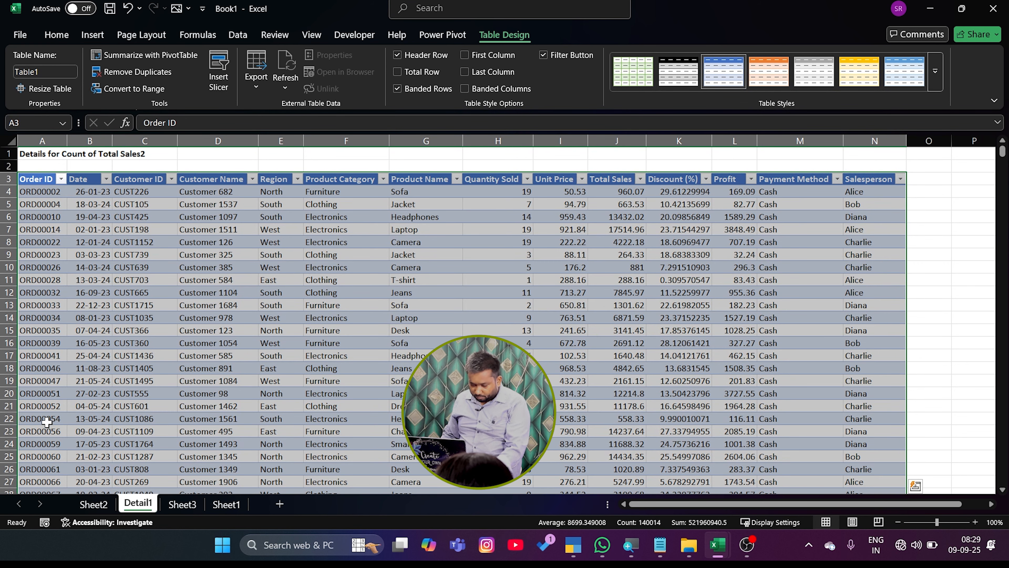
key(ctrl+z)
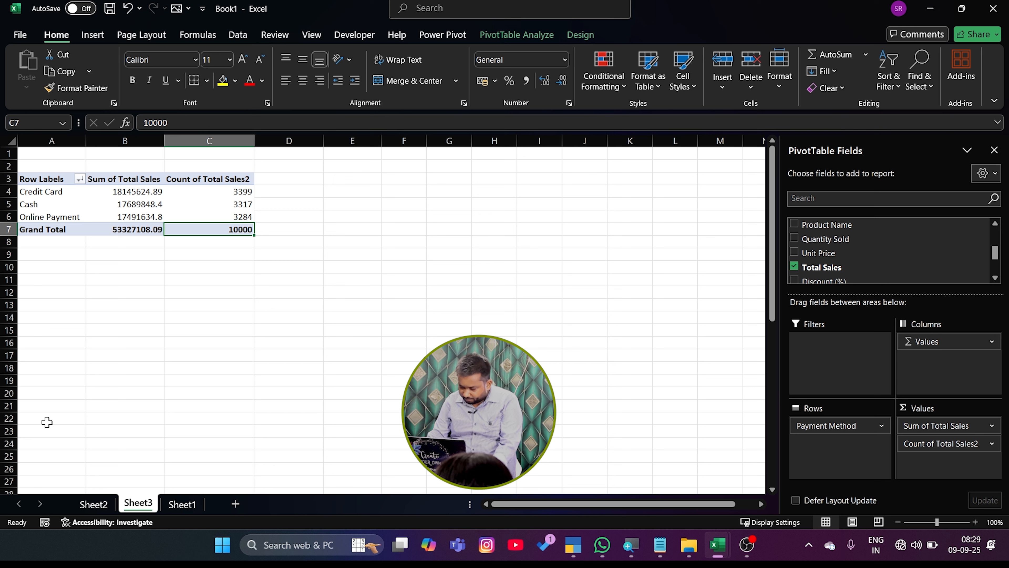
click(221, 199)
click(241, 228)
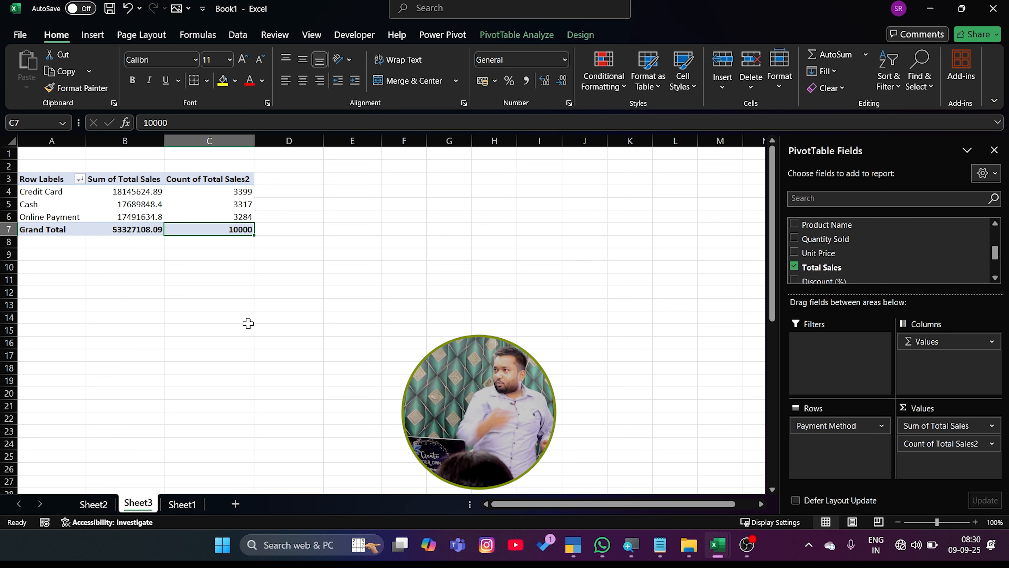
Step: Add Total Sales to the pivot table values a third time and summarize it by Max
click(237, 194)
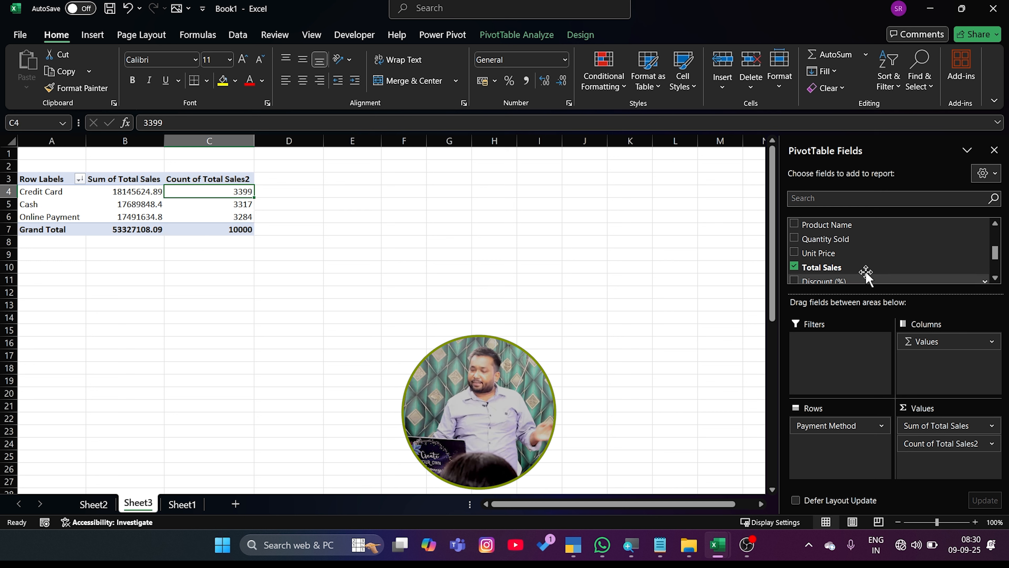
scroll(868, 274, down, 3)
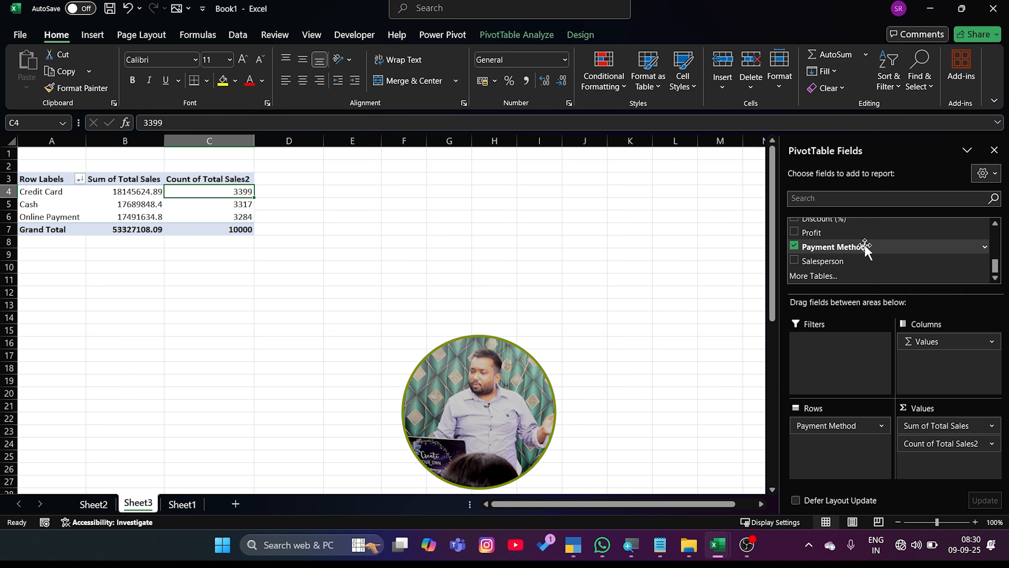
scroll(862, 248, up, 1)
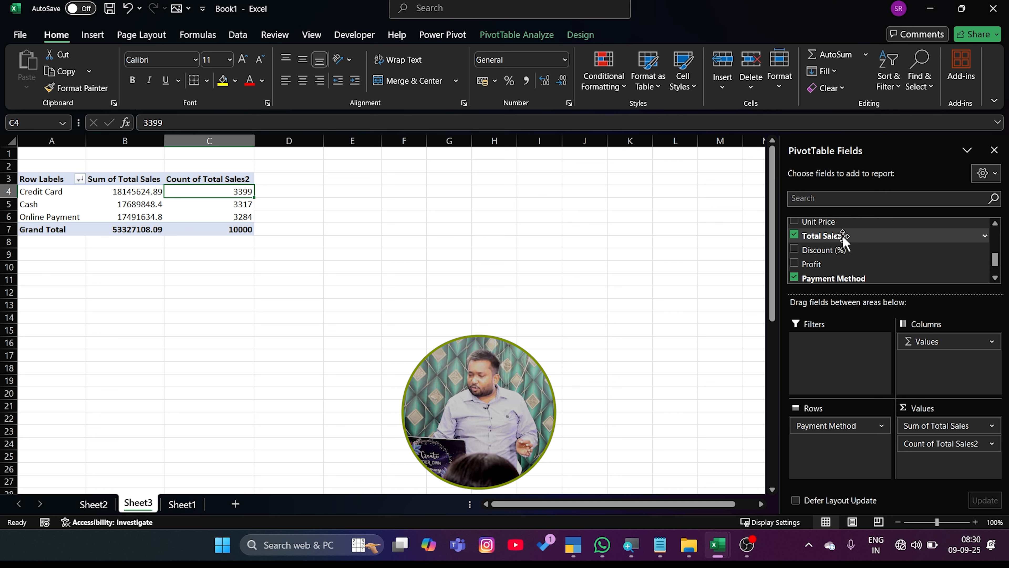
drag(843, 241, 955, 471)
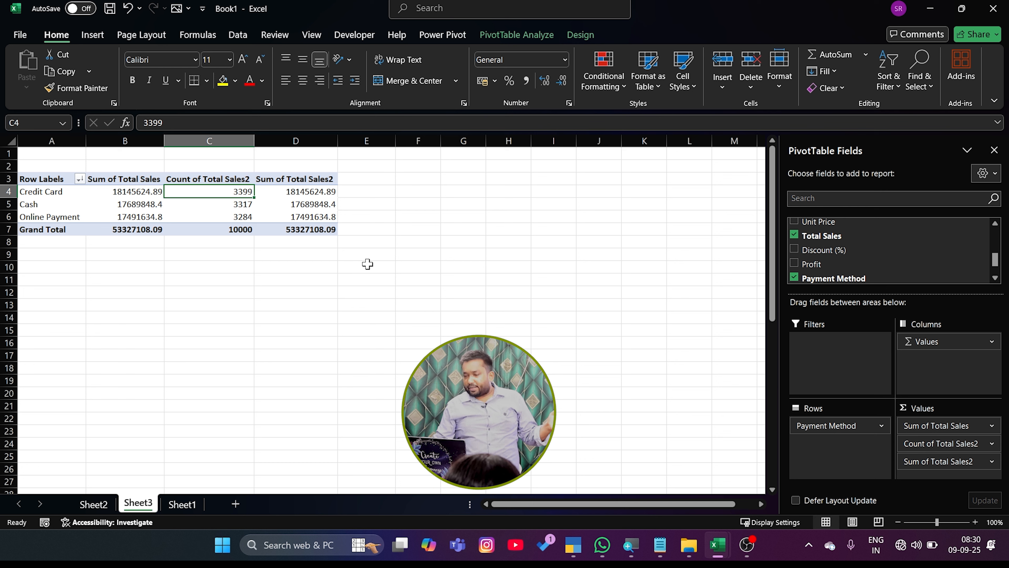
right_click(303, 191)
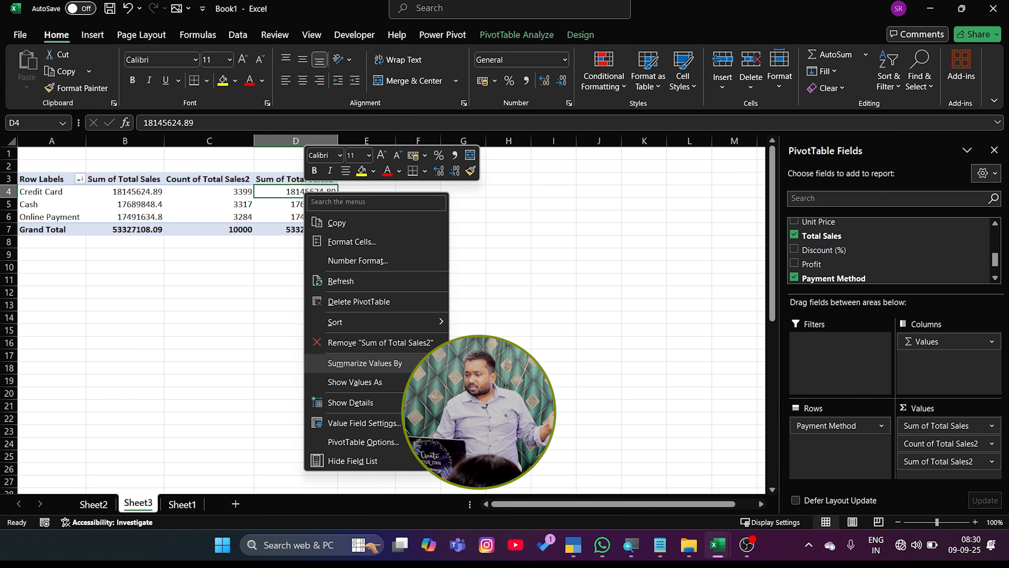
mouse_move(421, 362)
click(473, 432)
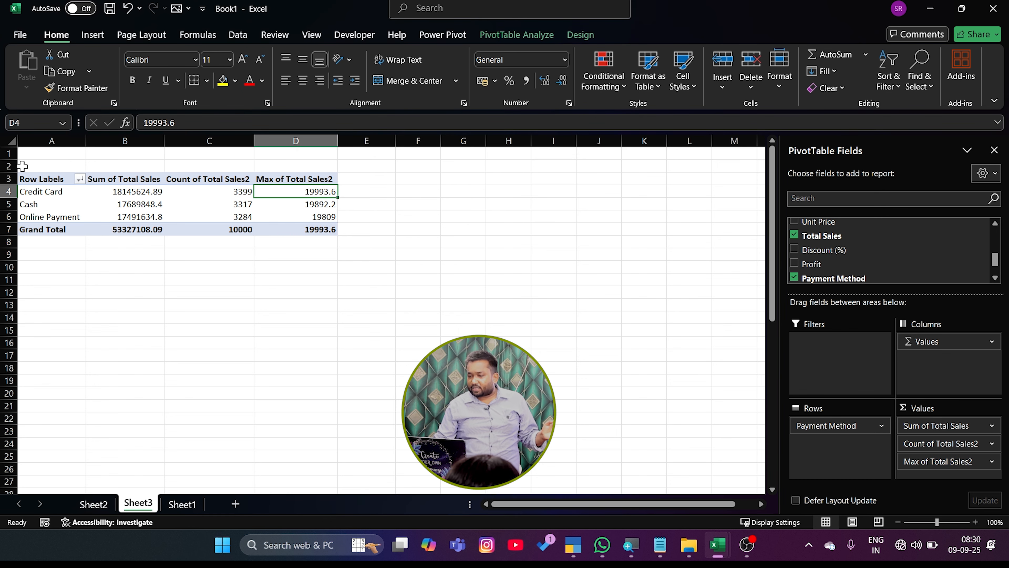
Step: Narrow columns C and D to the same width and review the count and maximum of Total Sales per payment method
drag(190, 142, 224, 146)
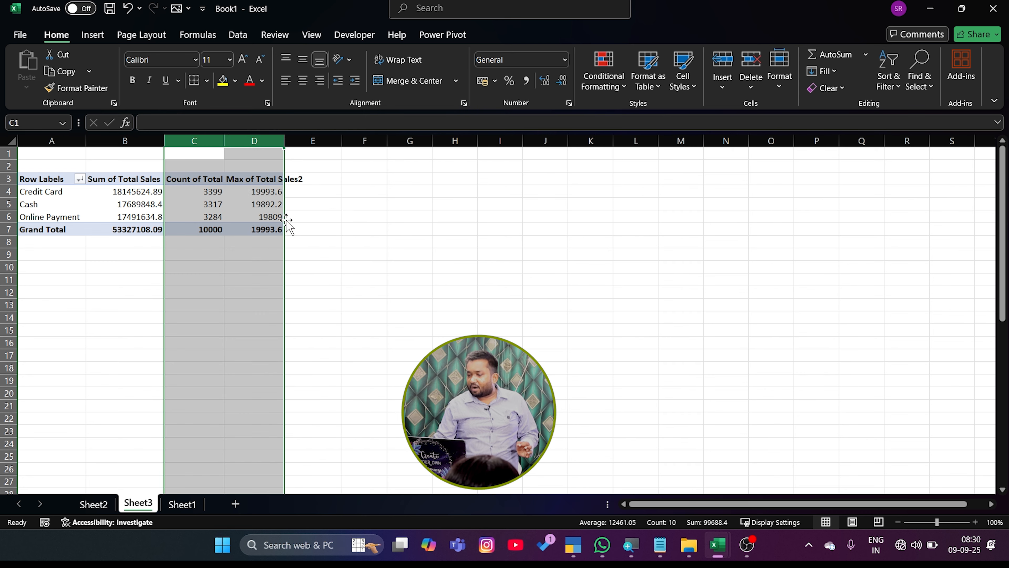
click(256, 193)
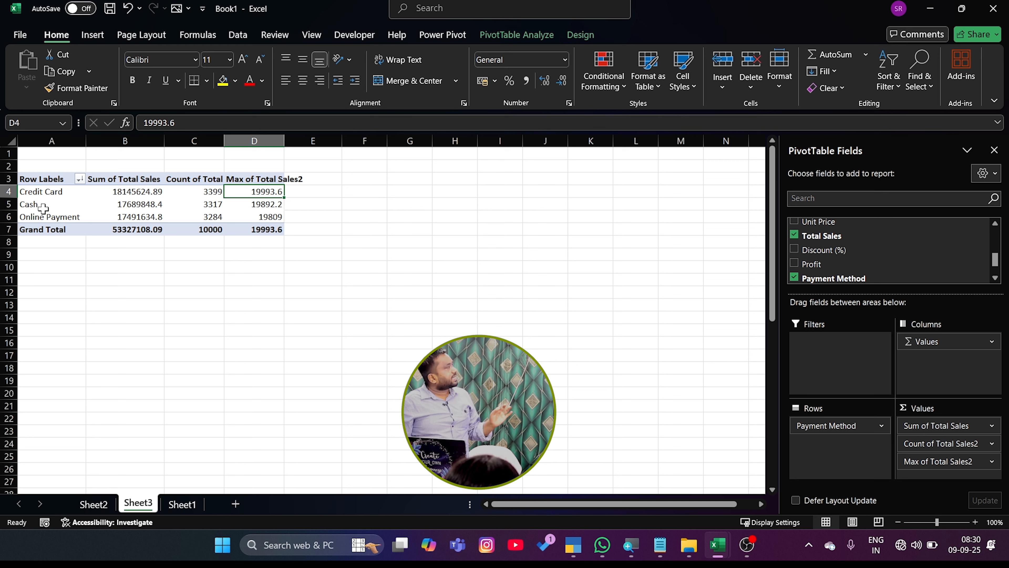
click(29, 192)
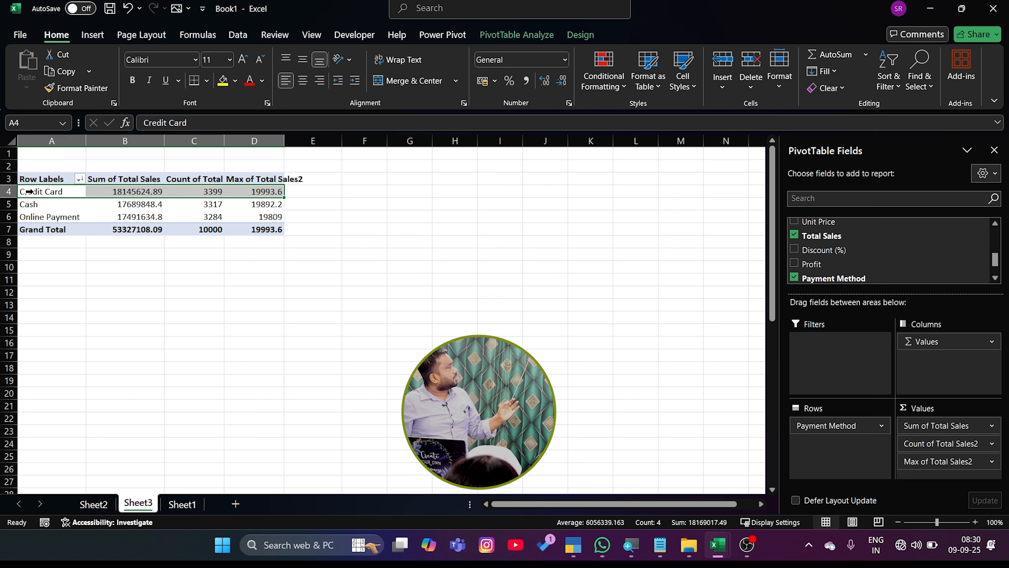
click(45, 204)
click(268, 202)
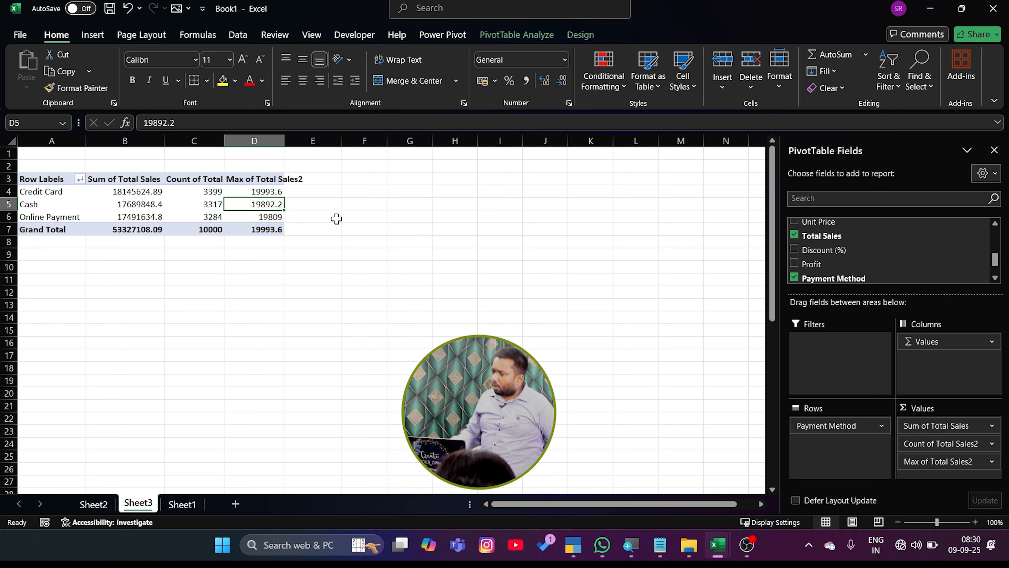
drag(271, 190, 266, 210)
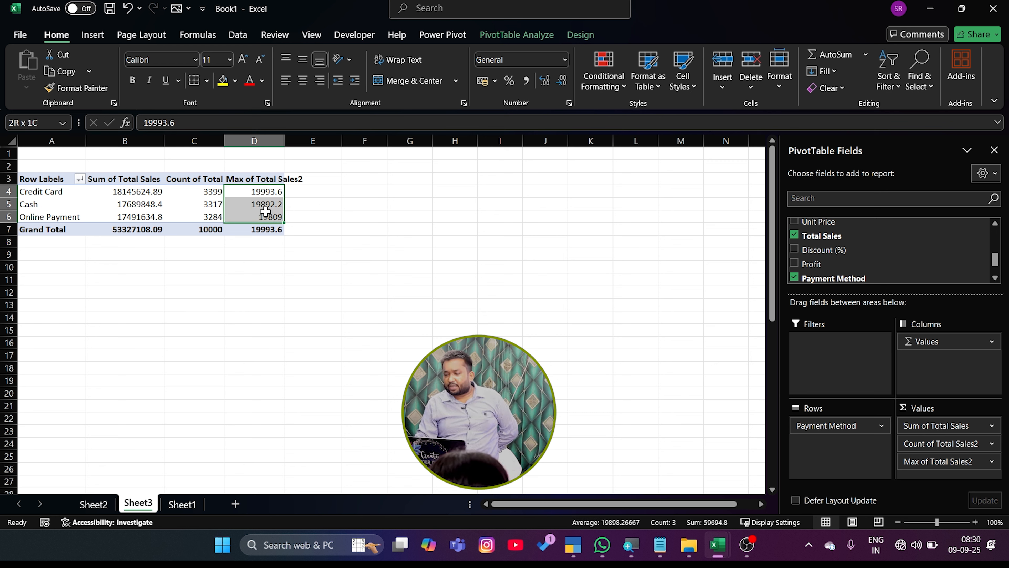
drag(207, 194, 200, 227)
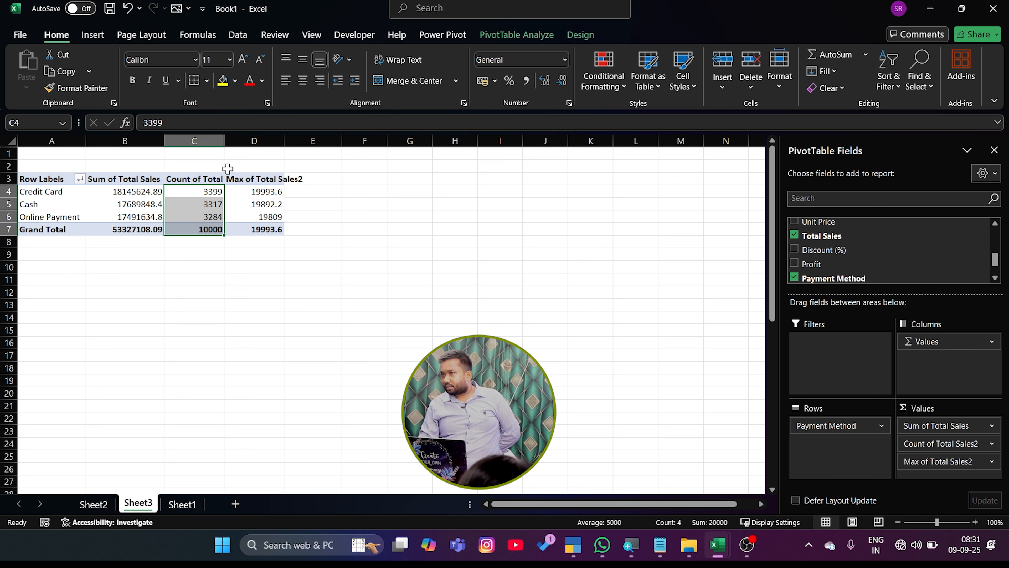
Step: Go to the sales data on Sheet1 and enlarge the view to 131% zoom
click(182, 504)
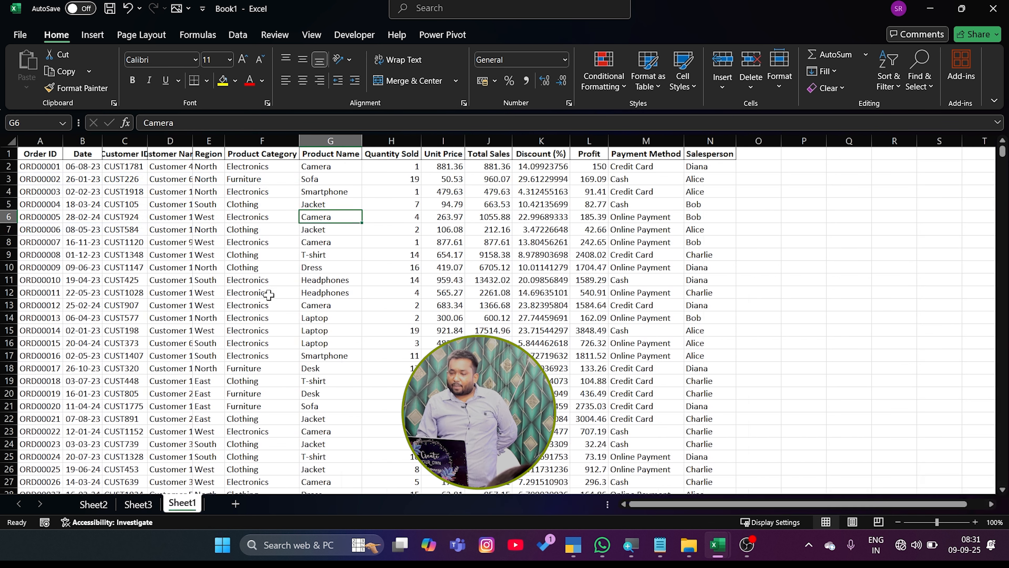
click(287, 304)
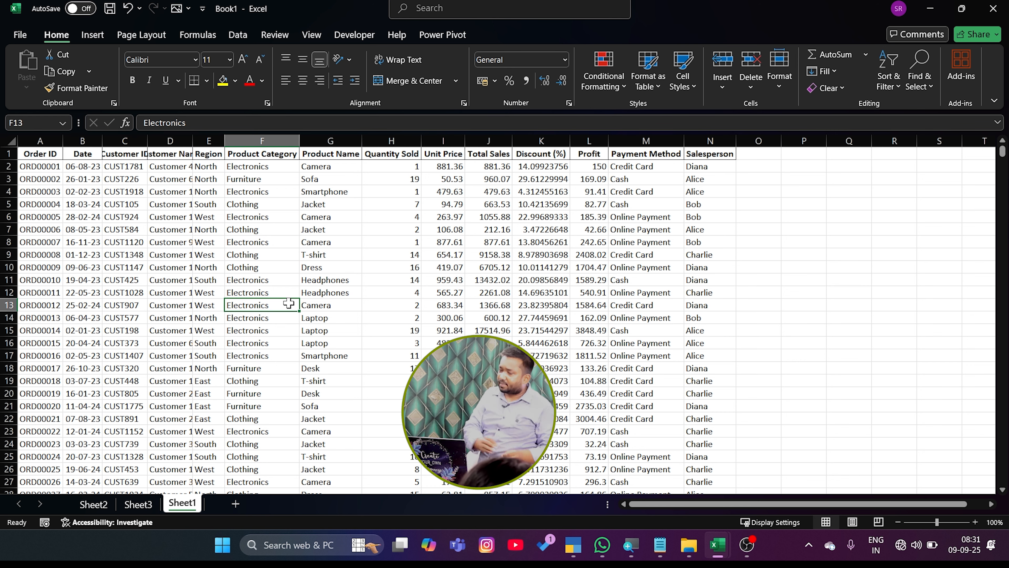
click(948, 522)
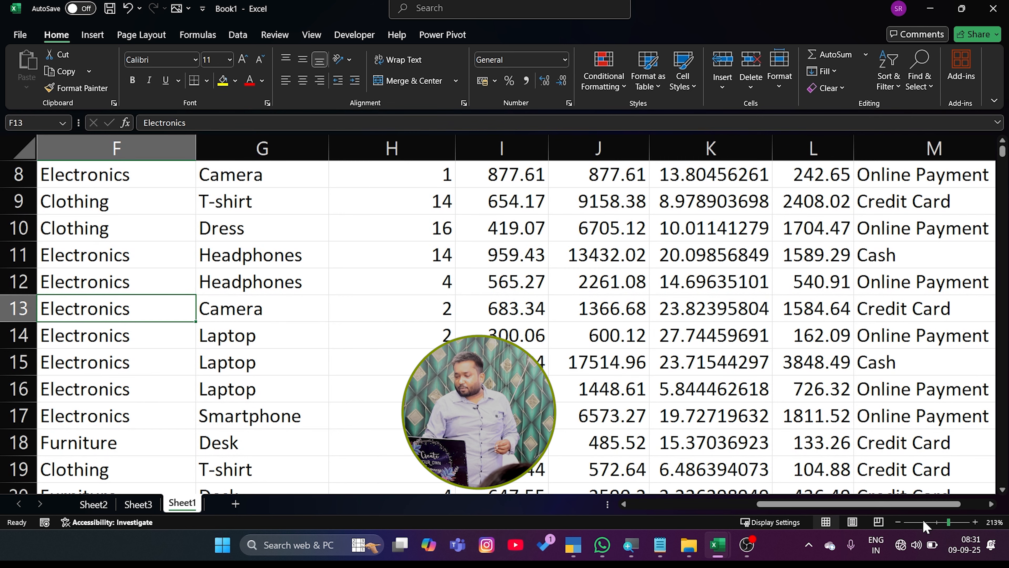
click(939, 523)
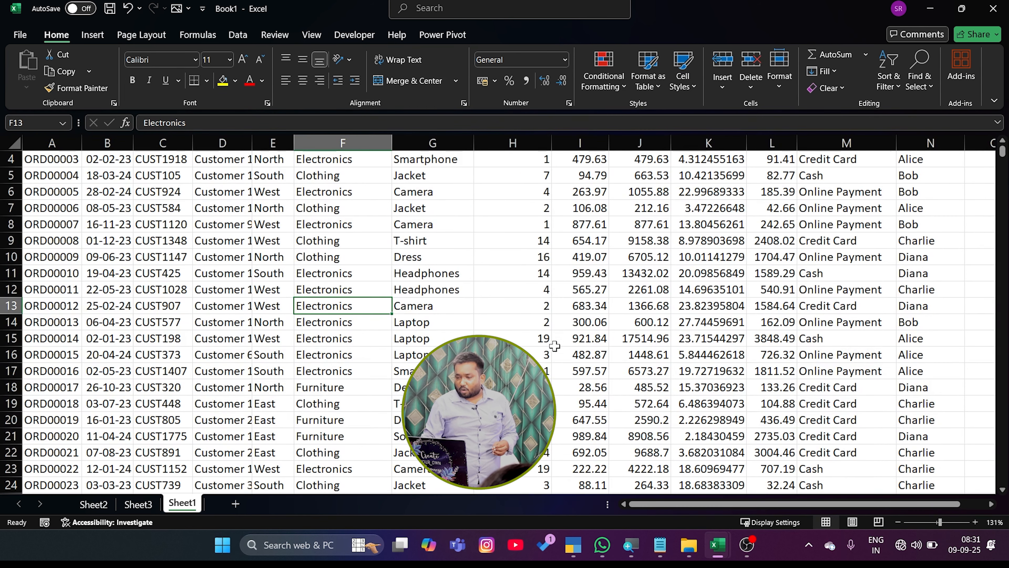
Step: Create a pivot table from the Sheet1 sales data, range A1:N10001, on a new worksheet
scroll(429, 322, up, 1)
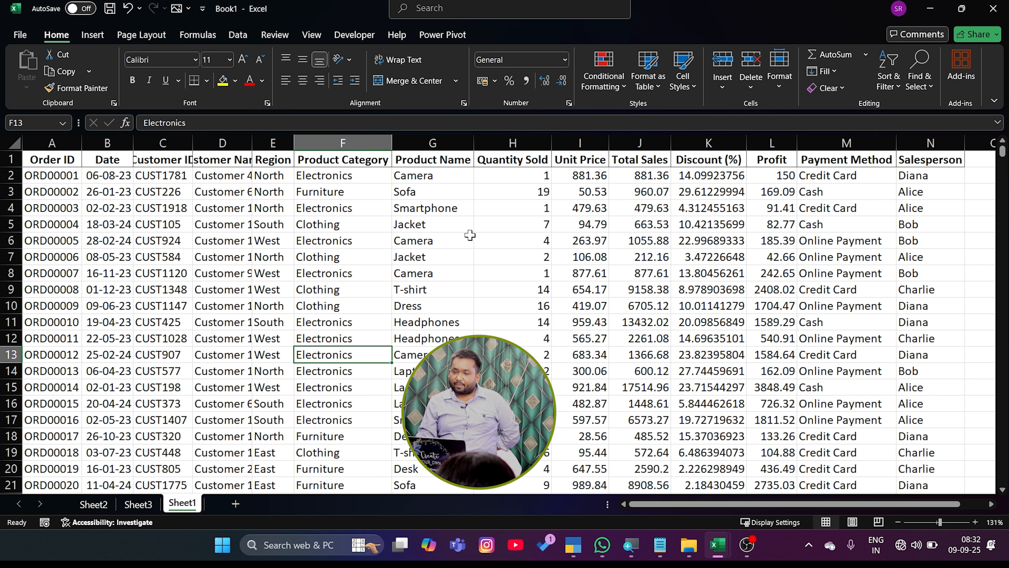
click(443, 180)
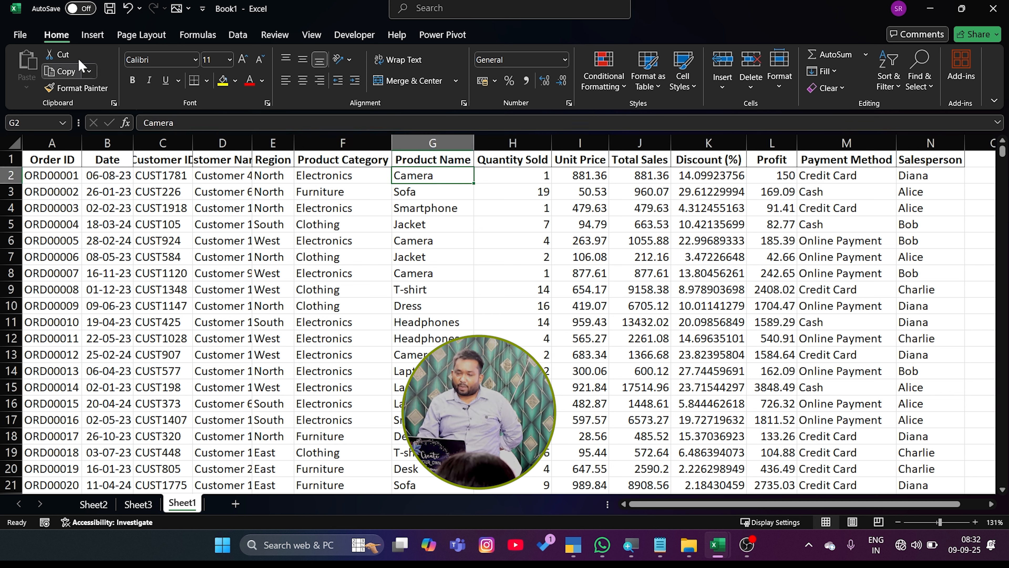
click(93, 34)
click(32, 63)
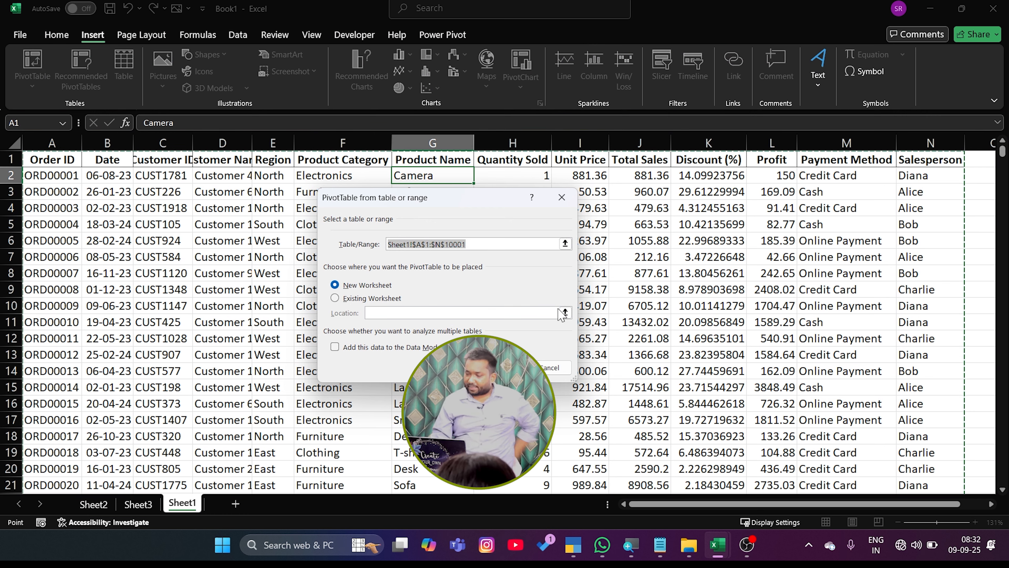
key(Return)
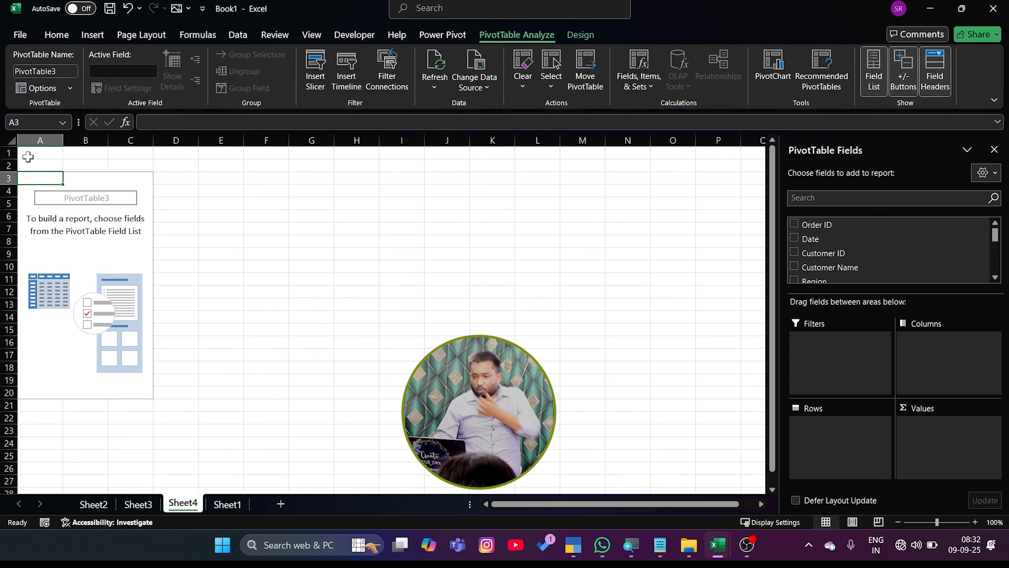
Step: Add Product Name to the pivot table rows and Total Sales to the values
click(48, 202)
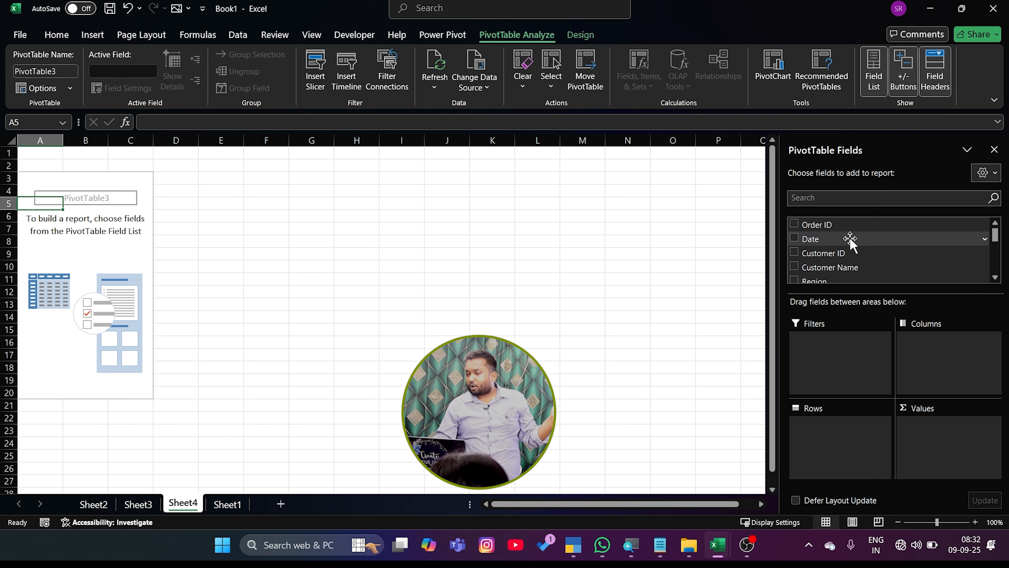
scroll(851, 243, down, 5)
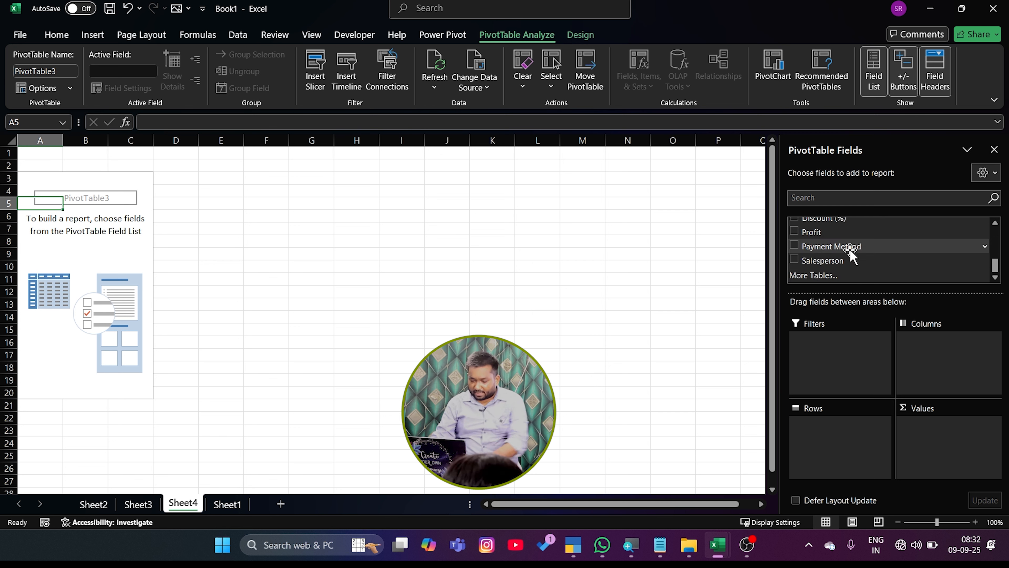
scroll(852, 256, up, 4)
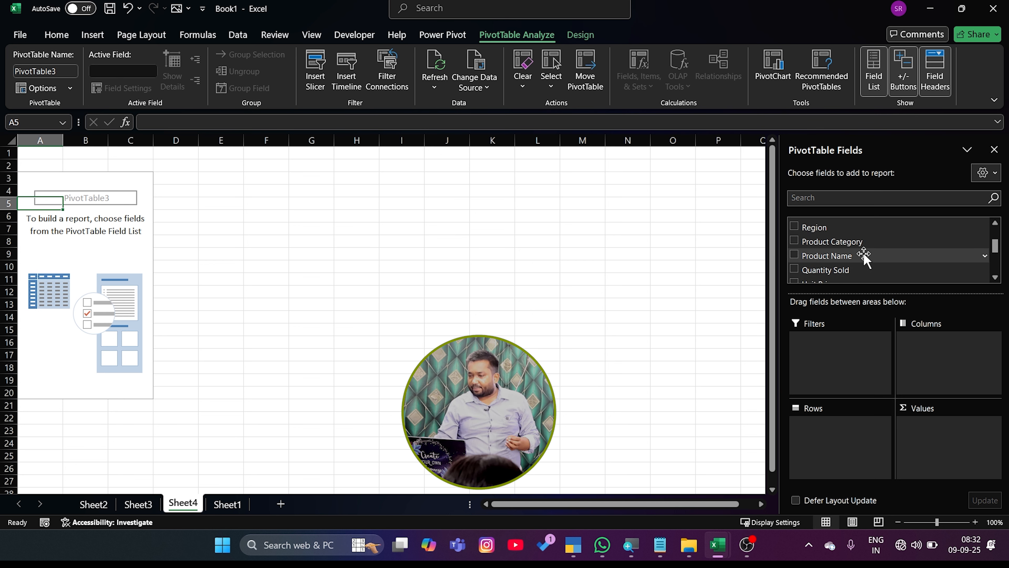
click(842, 255)
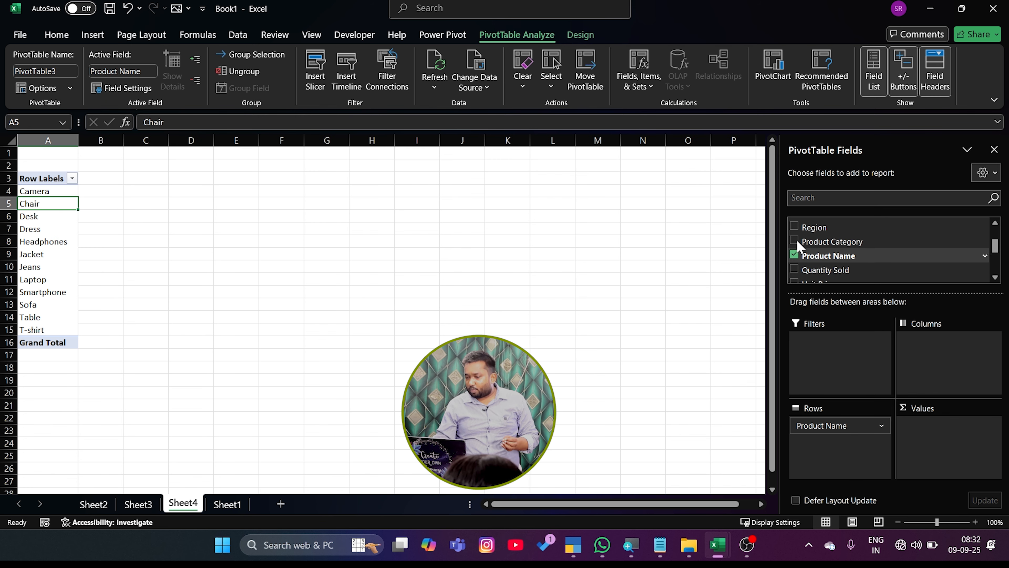
scroll(848, 263, down, 2)
drag(852, 270, 973, 457)
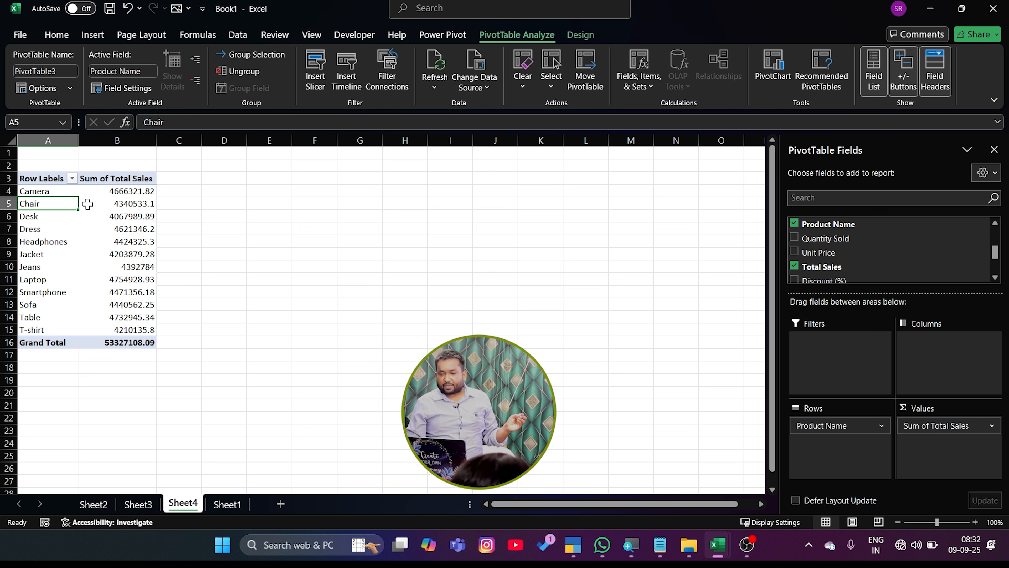
Step: Add Total Sales to the values a second time and show it as Rank Largest to Smallest with base field Product Name
click(102, 192)
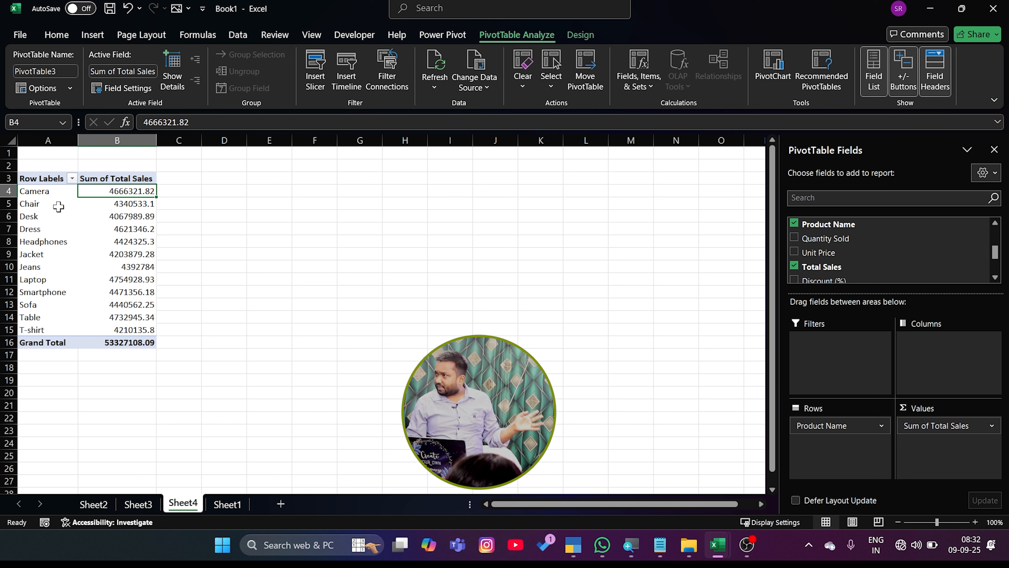
drag(825, 266, 953, 444)
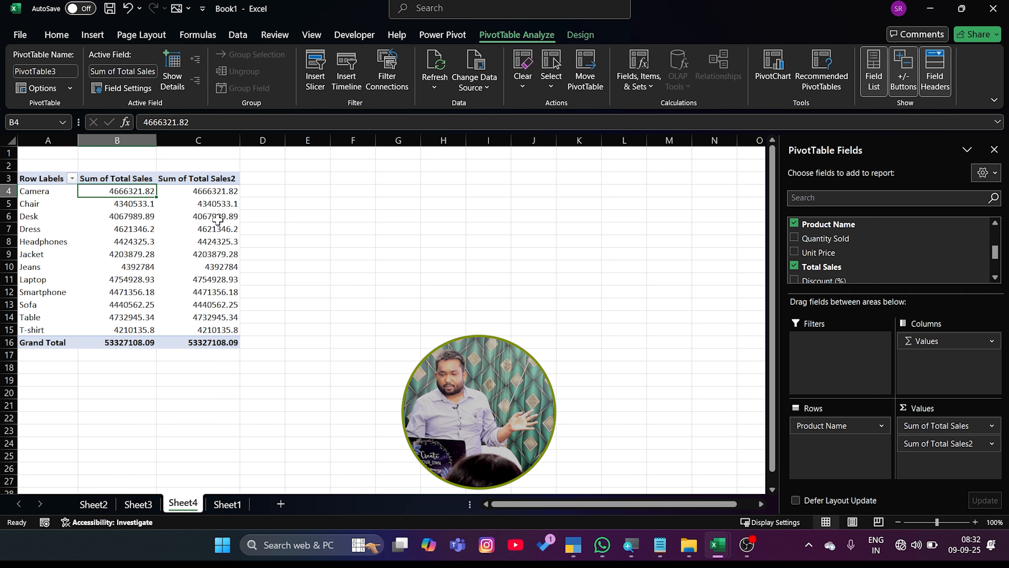
click(214, 190)
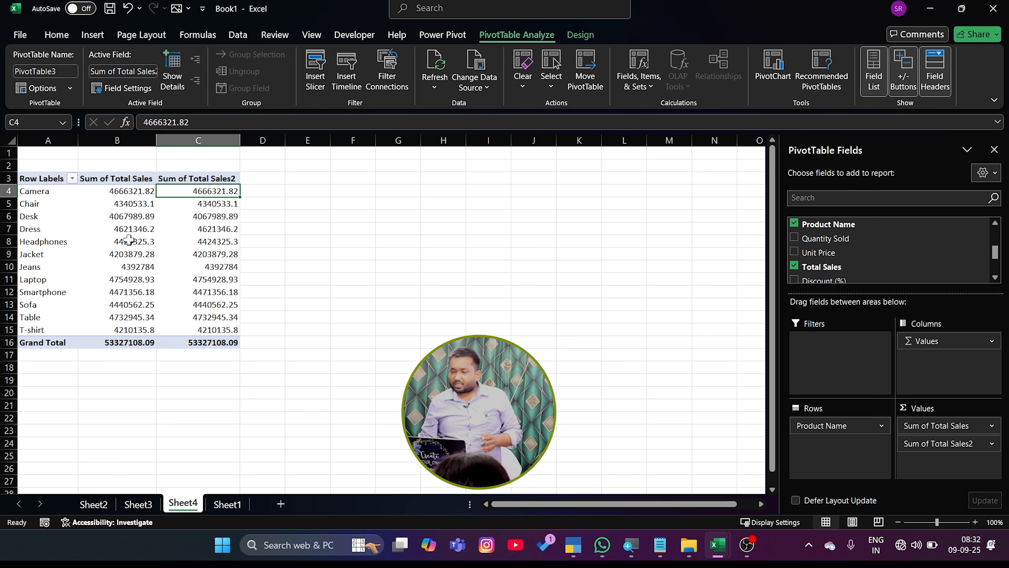
right_click(199, 191)
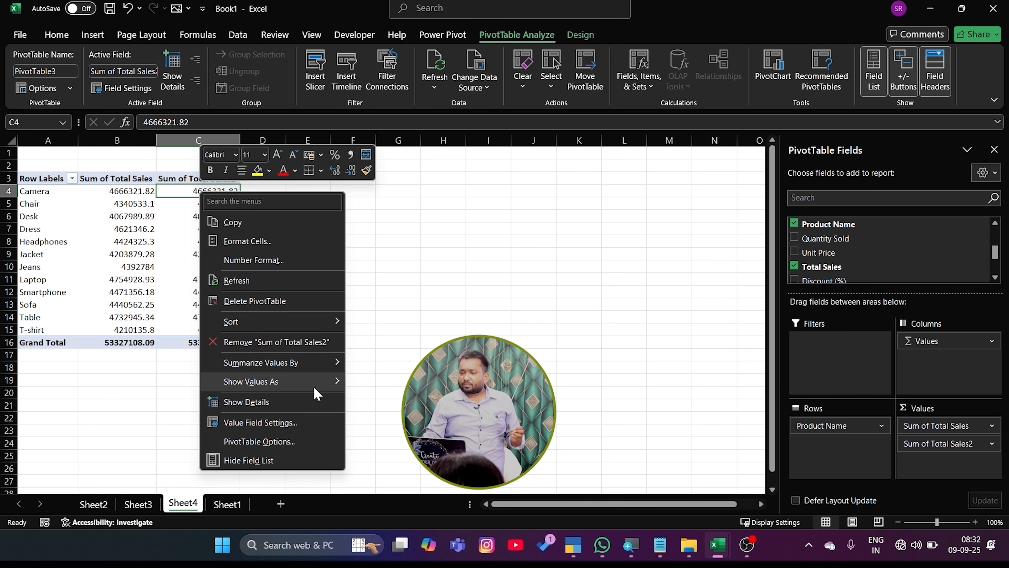
mouse_move(315, 388)
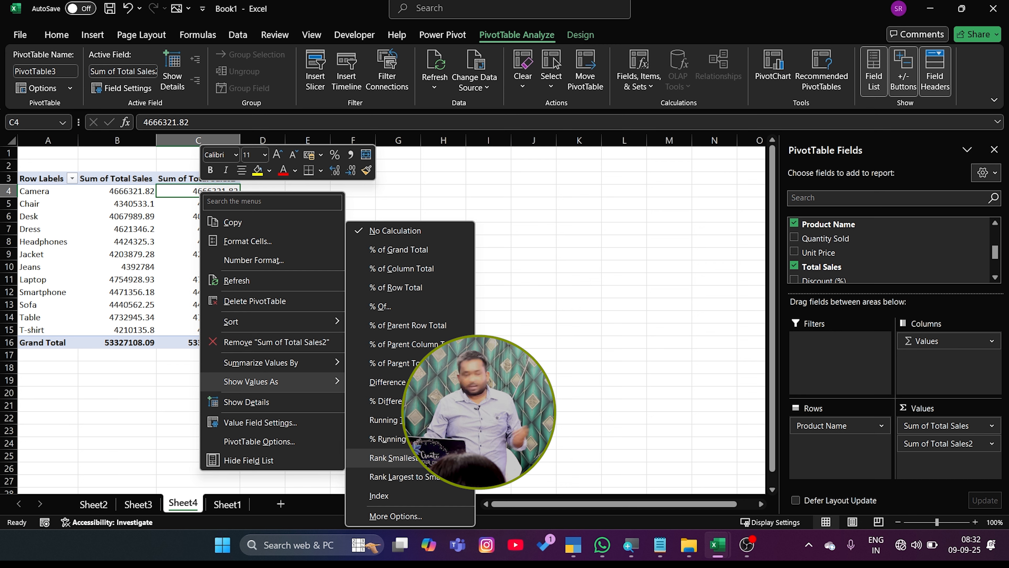
click(440, 479)
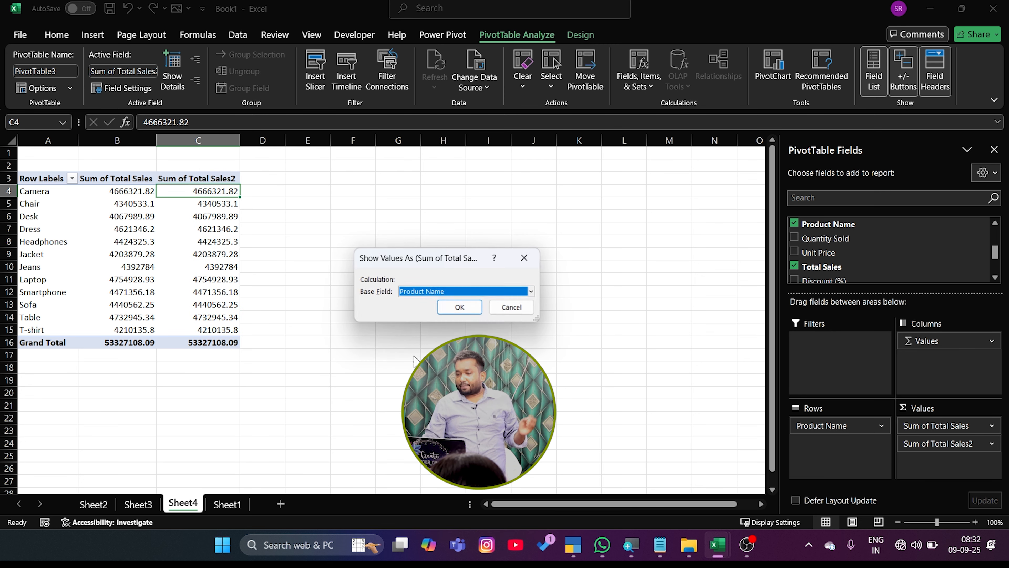
click(475, 306)
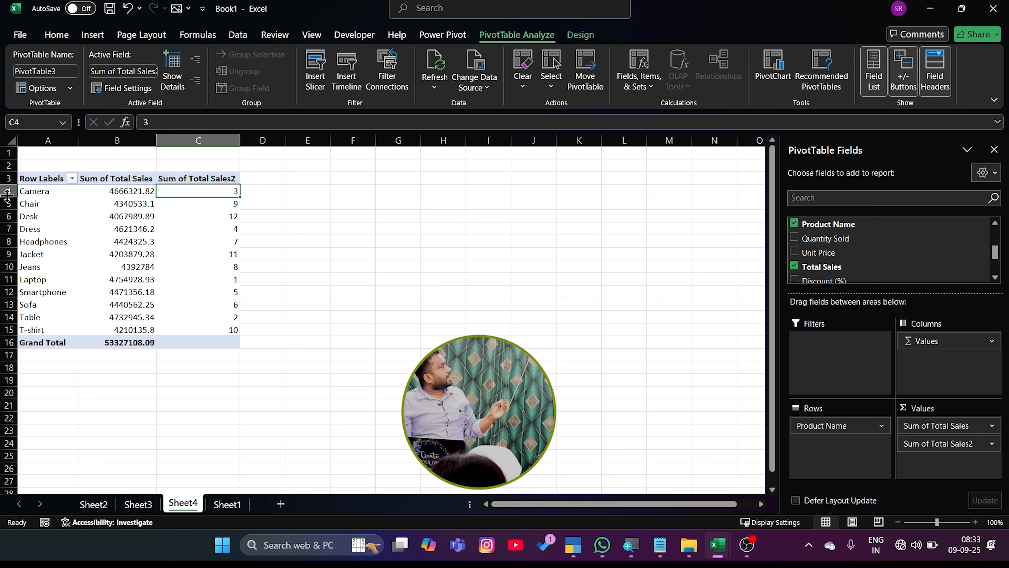
click(35, 192)
click(203, 193)
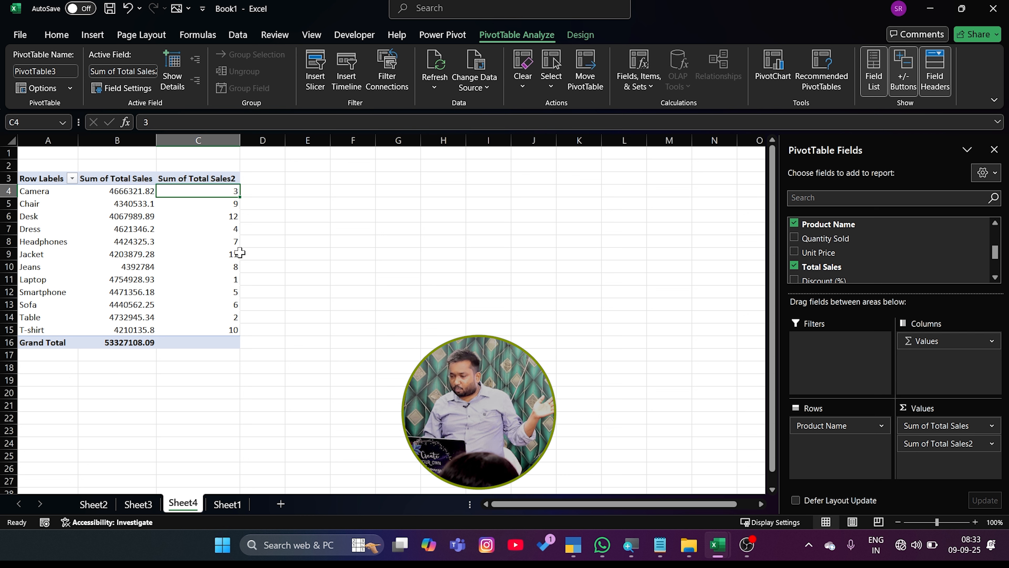
mouse_move(232, 228)
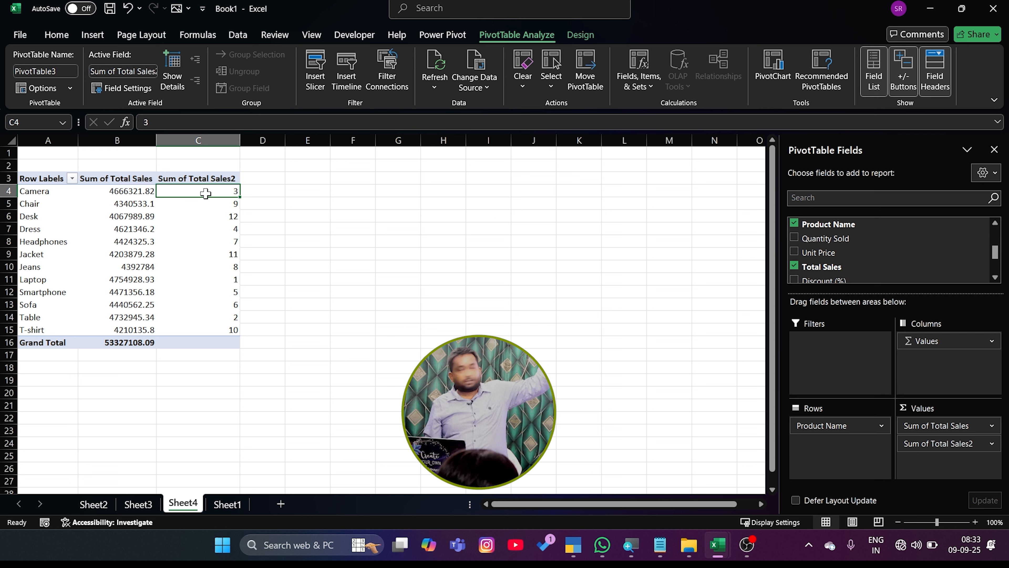
click(230, 217)
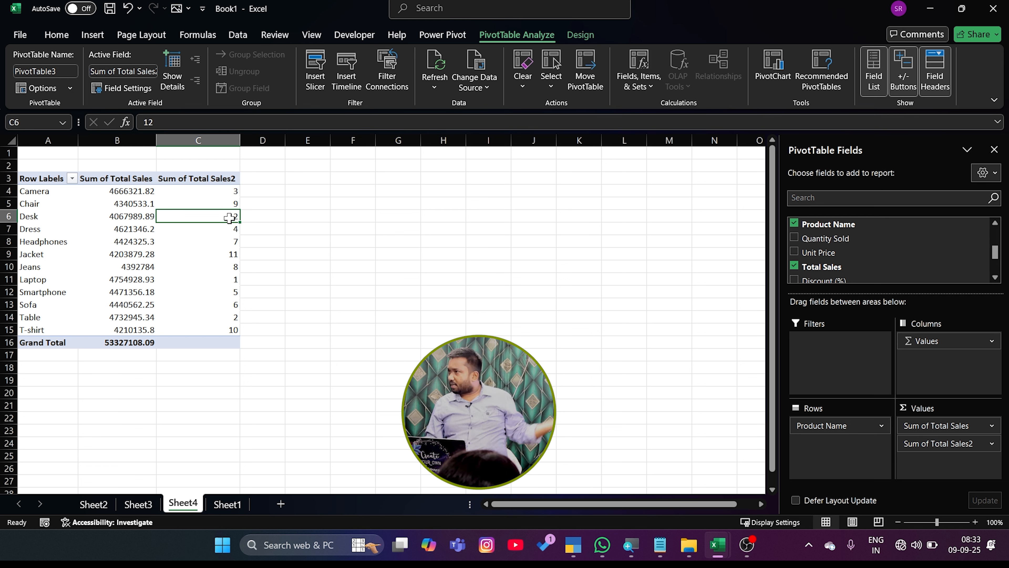
click(230, 203)
click(230, 190)
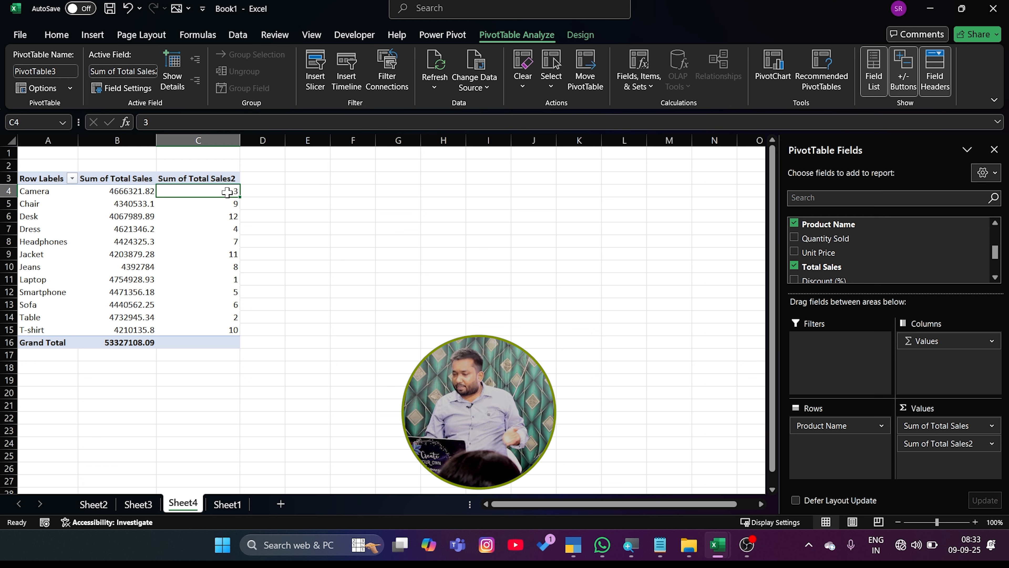
Step: Rename the second Total Sales value column in the pivot table to "Rank_Sales Wise"
click(203, 176)
mouse_move(228, 223)
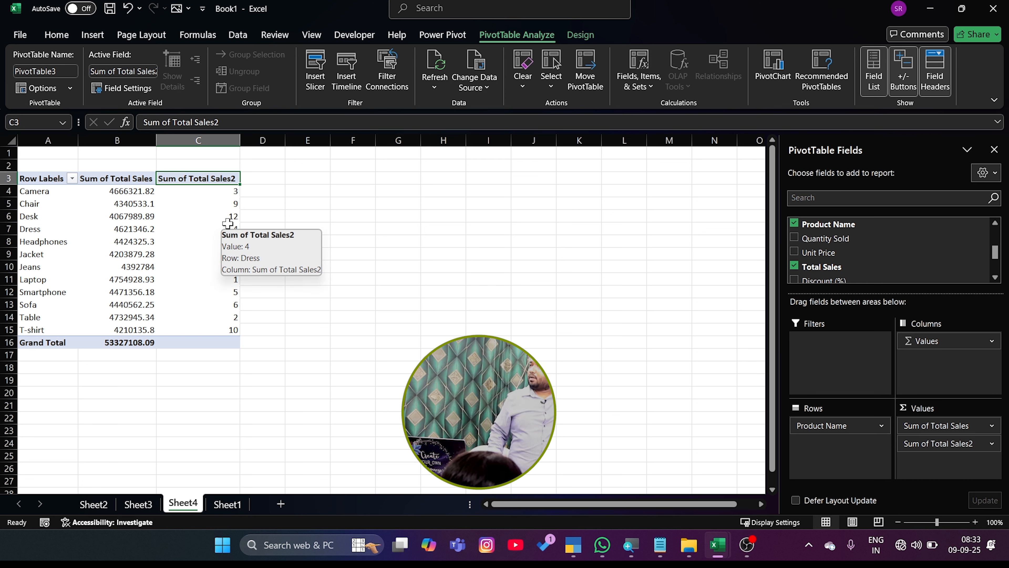
text(r)
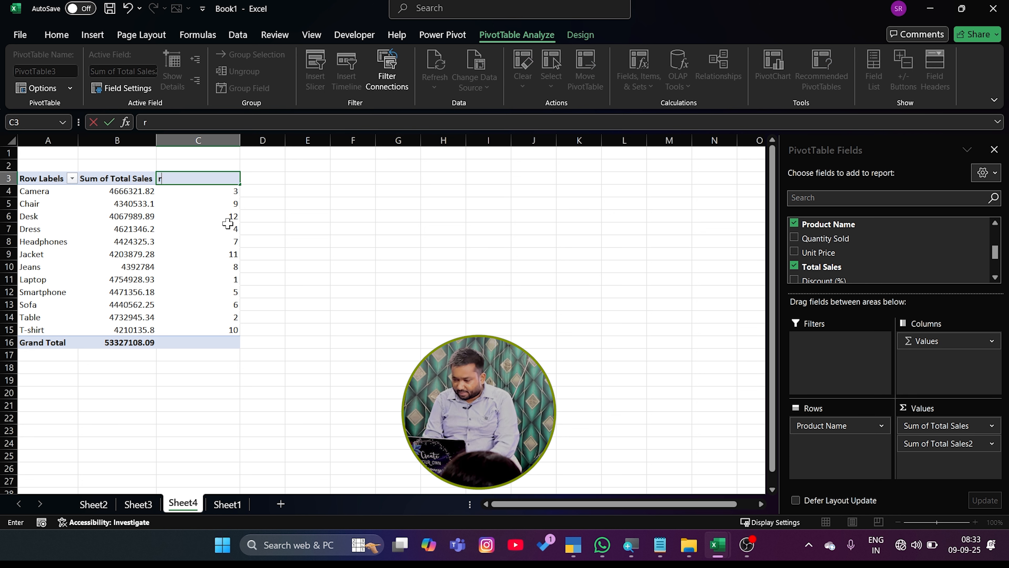
text(Rank)
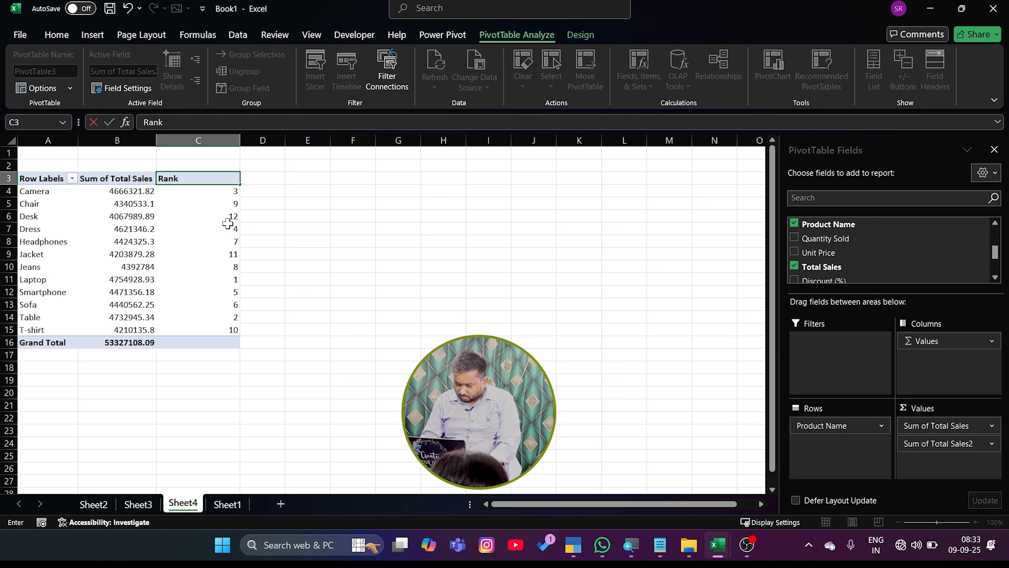
text(_Sale Wise)
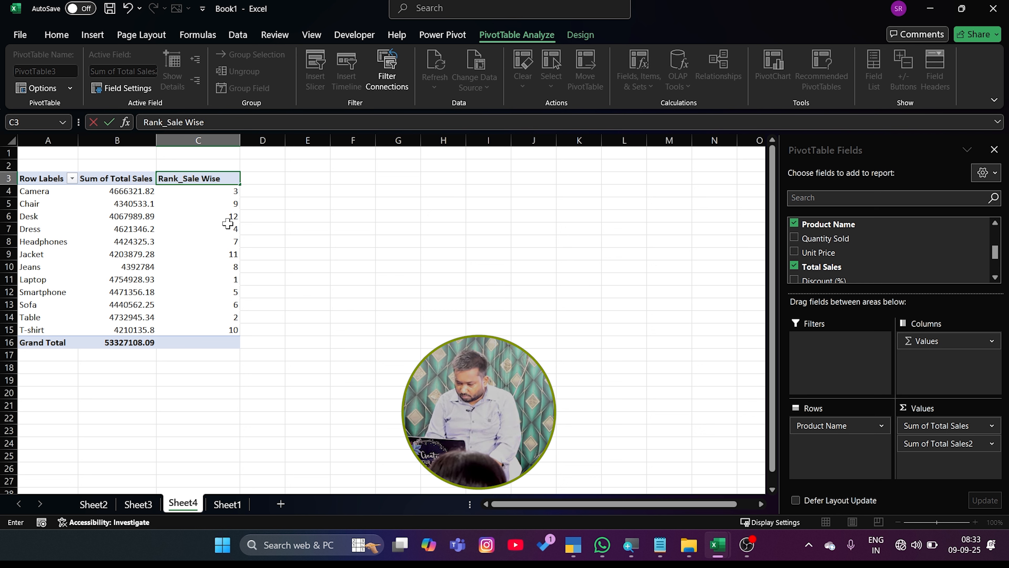
key(BackSpace)
key(BackSpace)
key(BackSpace)
key(BackSpace)
key(BackSpace)
text(s)
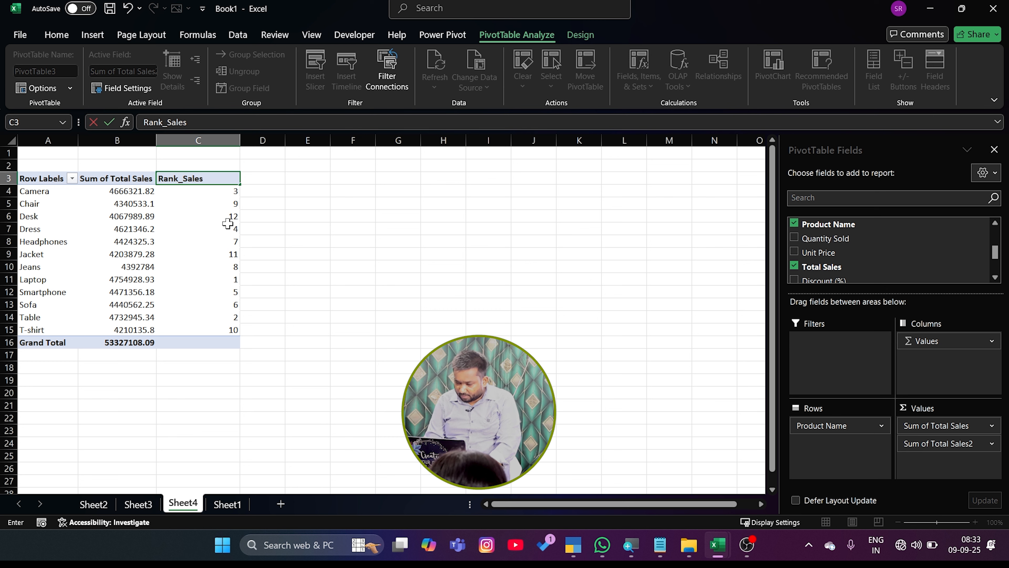
text( Wise)
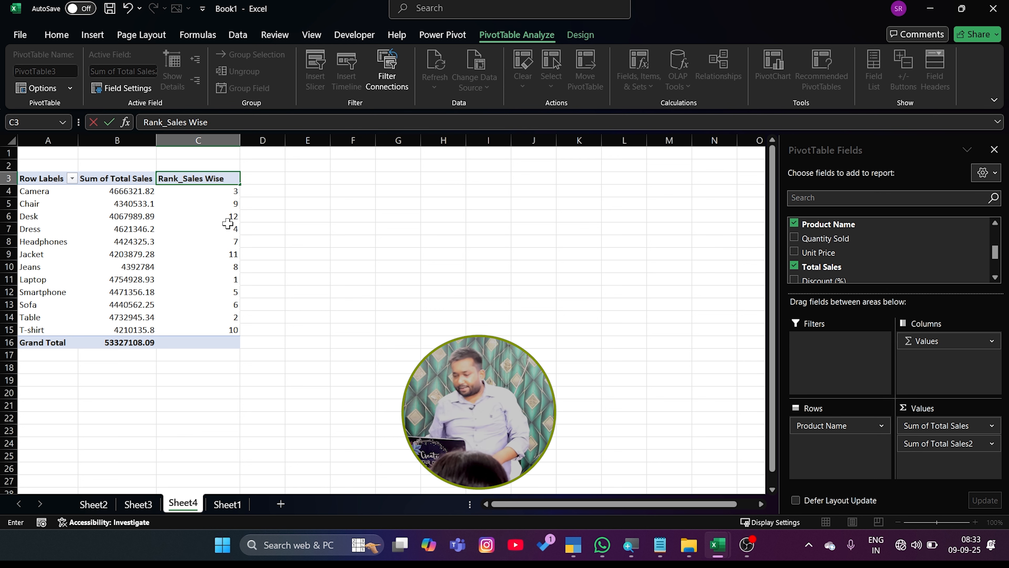
click(227, 225)
Step: Try sorting the pivot table products by the rank column from smallest to largest
click(225, 195)
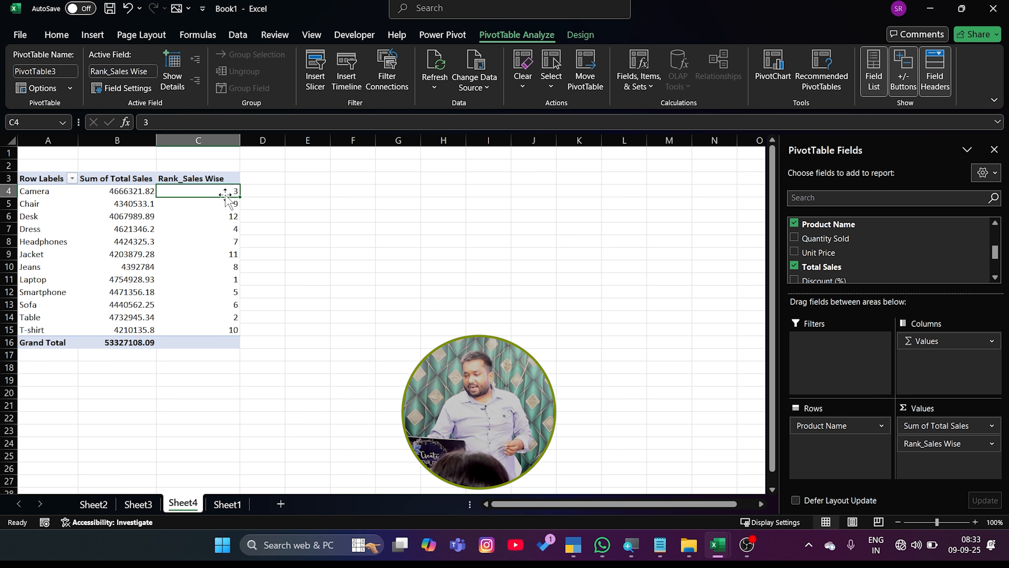
right_click(226, 194)
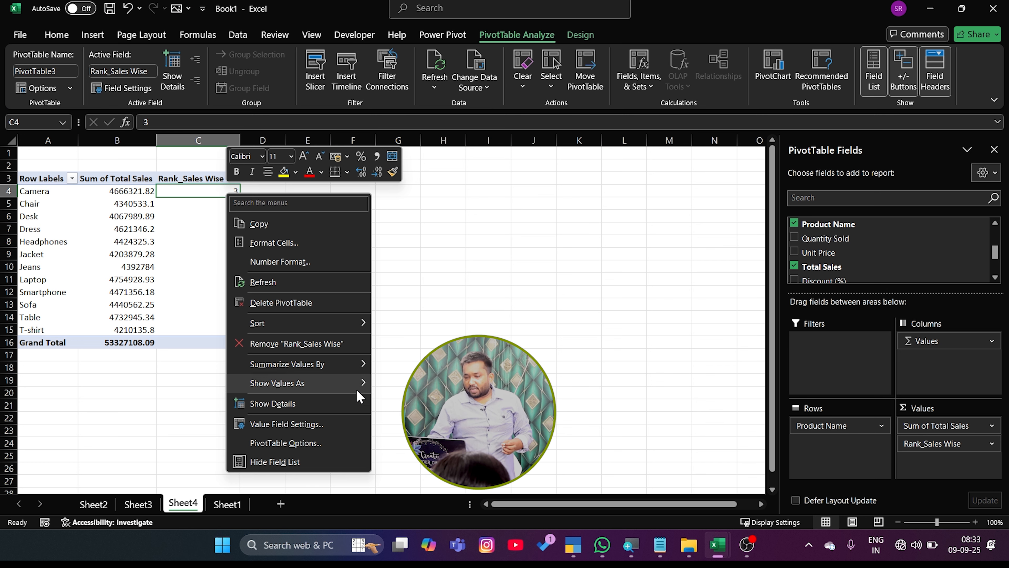
mouse_move(344, 328)
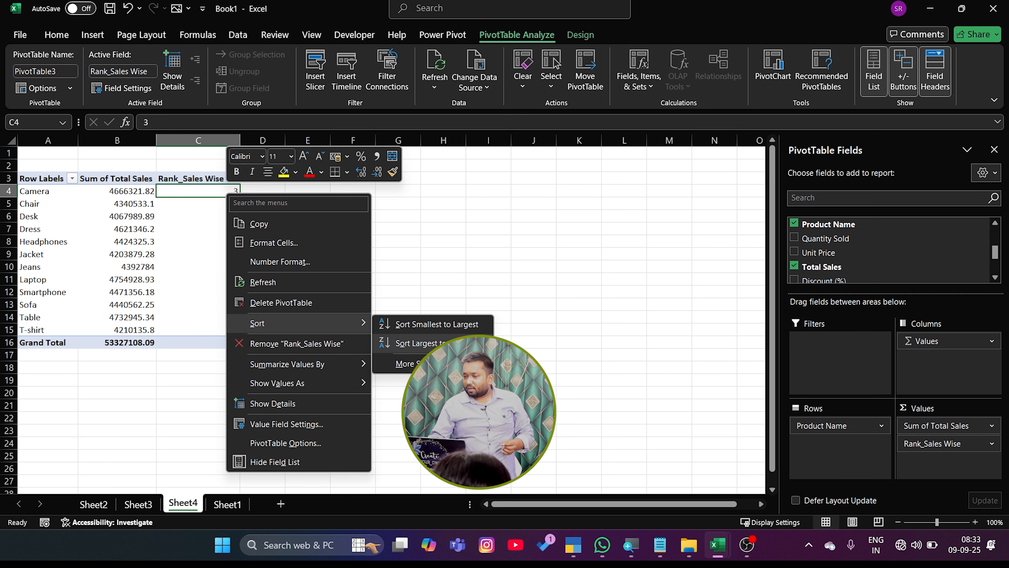
click(437, 324)
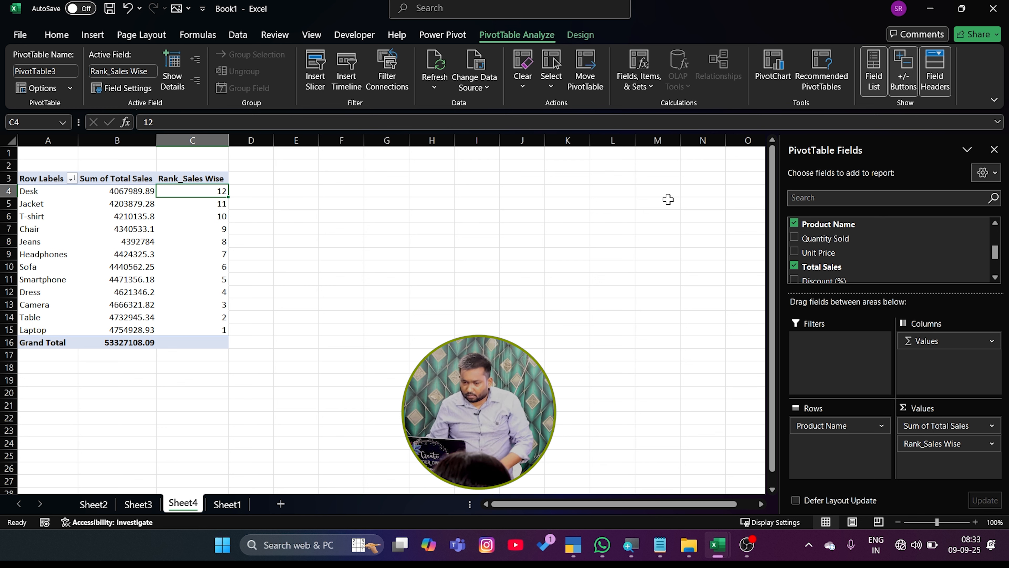
Step: Sort the pivot table products by the Rank_Sales Wise column with the Largest to Smallest order
right_click(206, 187)
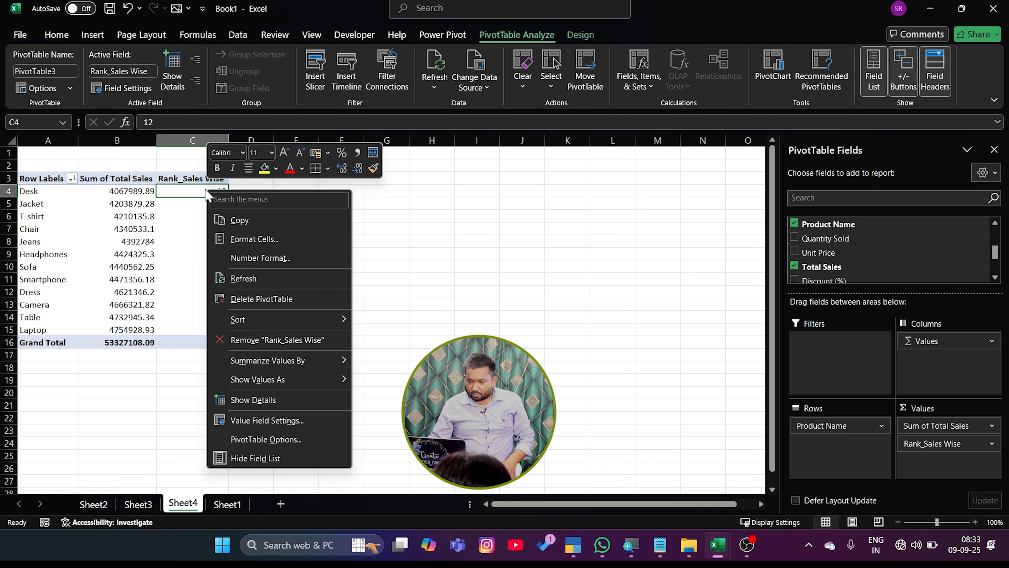
mouse_move(321, 320)
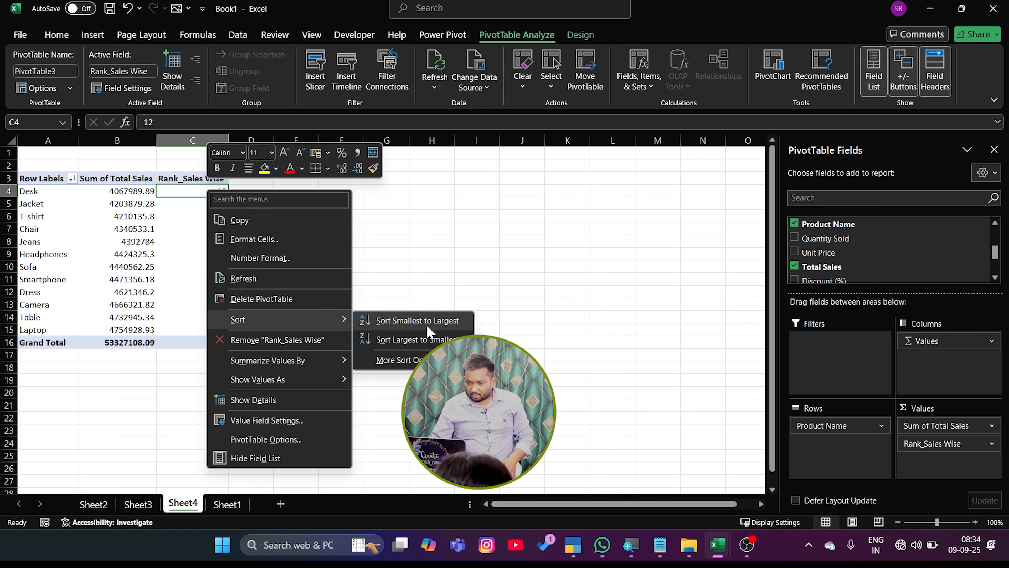
click(422, 341)
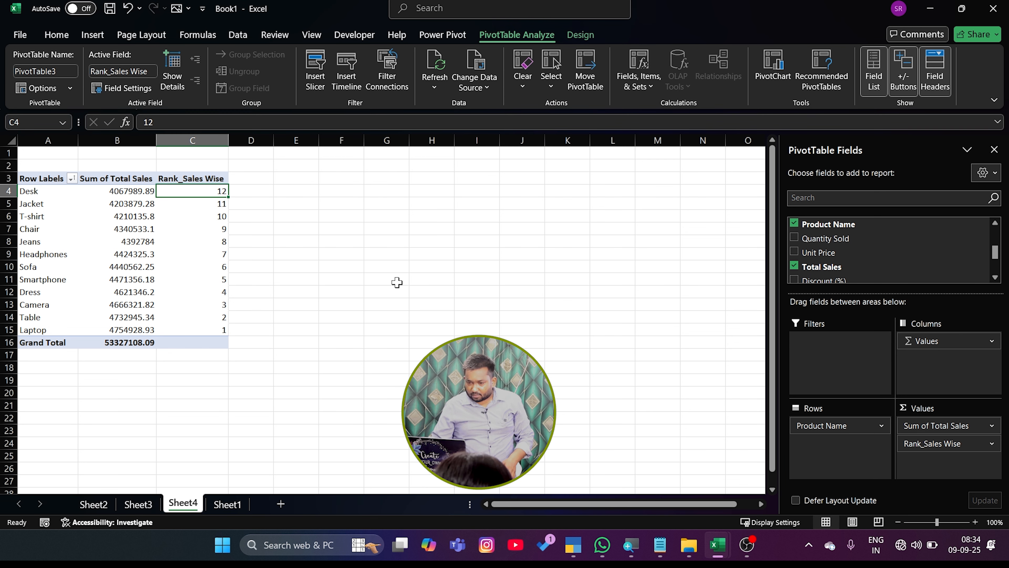
click(207, 316)
click(214, 190)
right_click(221, 193)
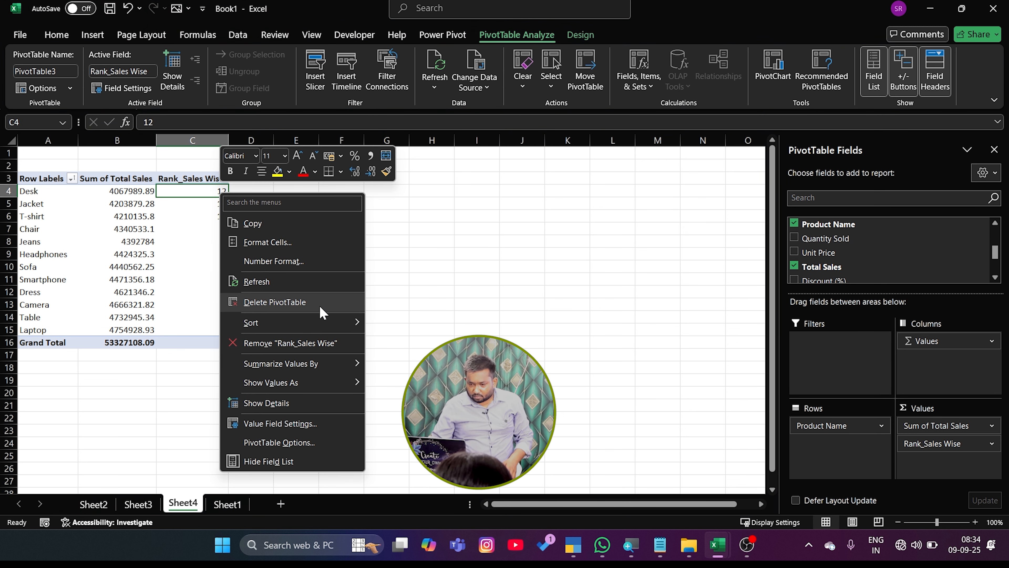
mouse_move(322, 324)
click(429, 343)
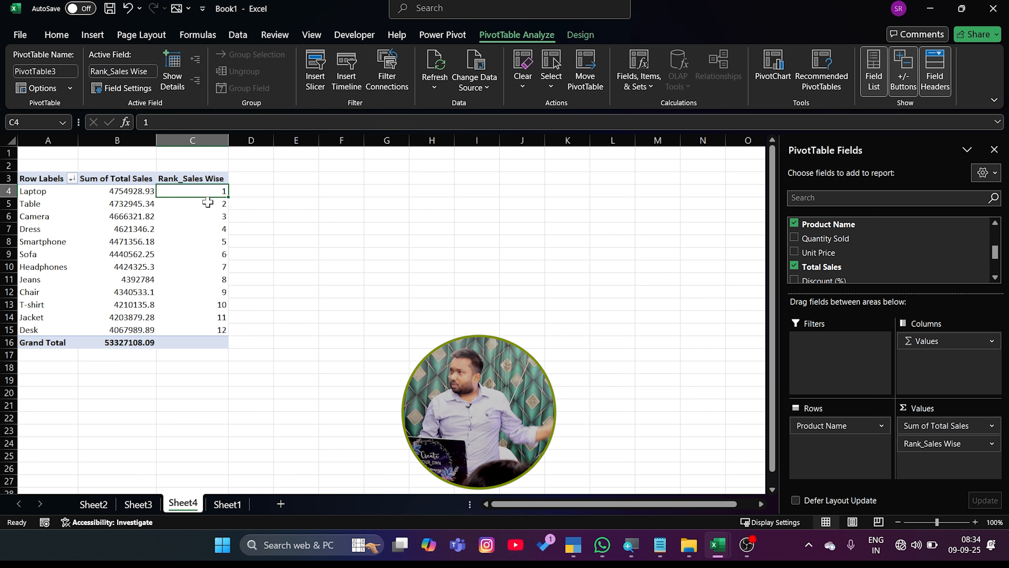
Step: Add the Total Sales field to the product pivot table's values a second time
mouse_move(207, 202)
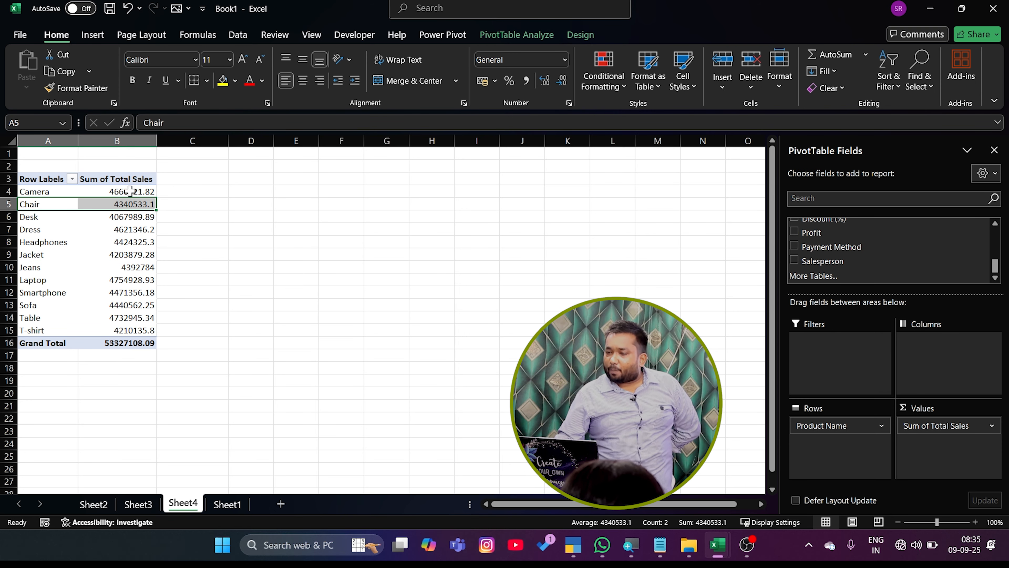
drag(130, 191, 140, 330)
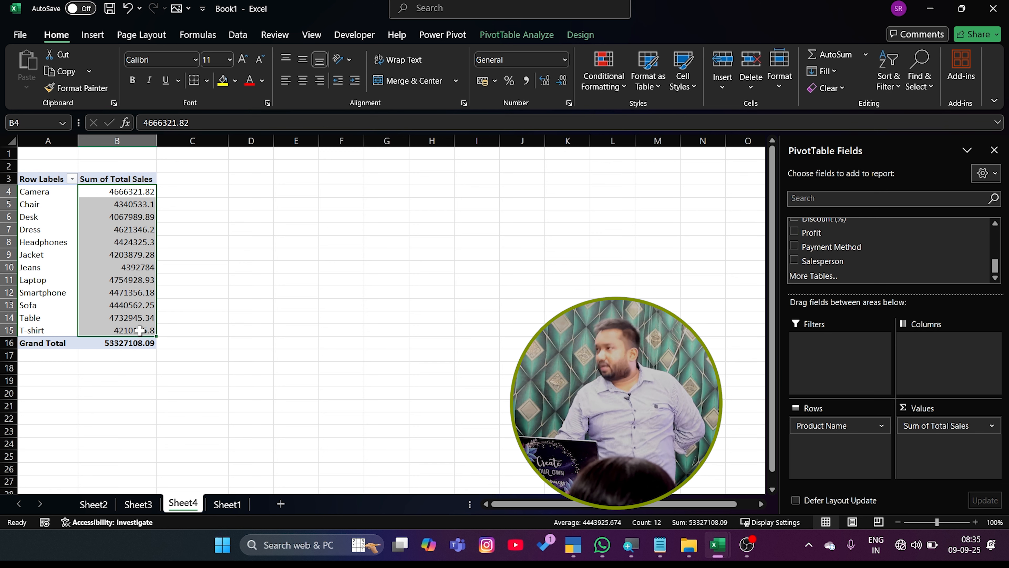
click(109, 193)
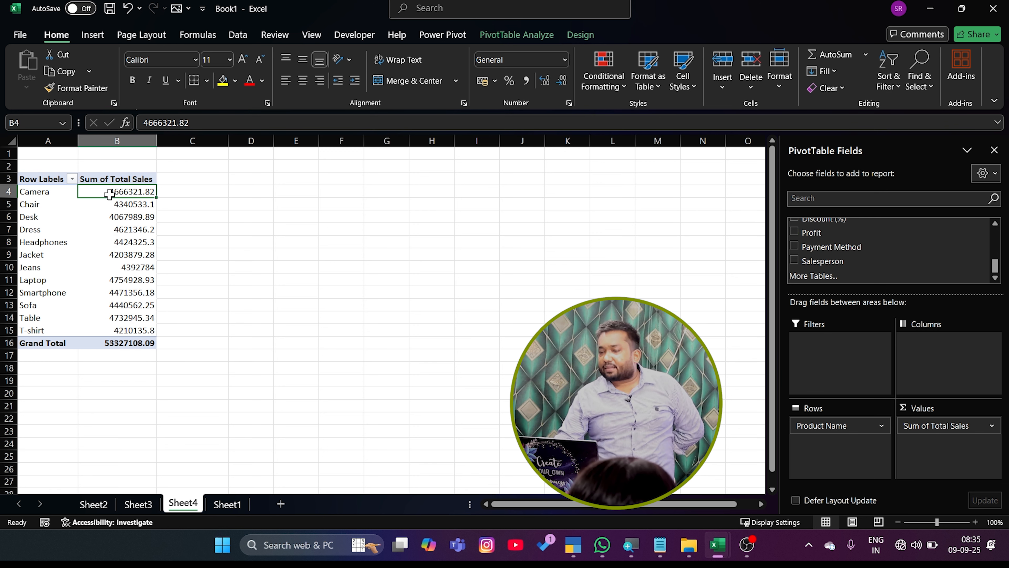
click(124, 204)
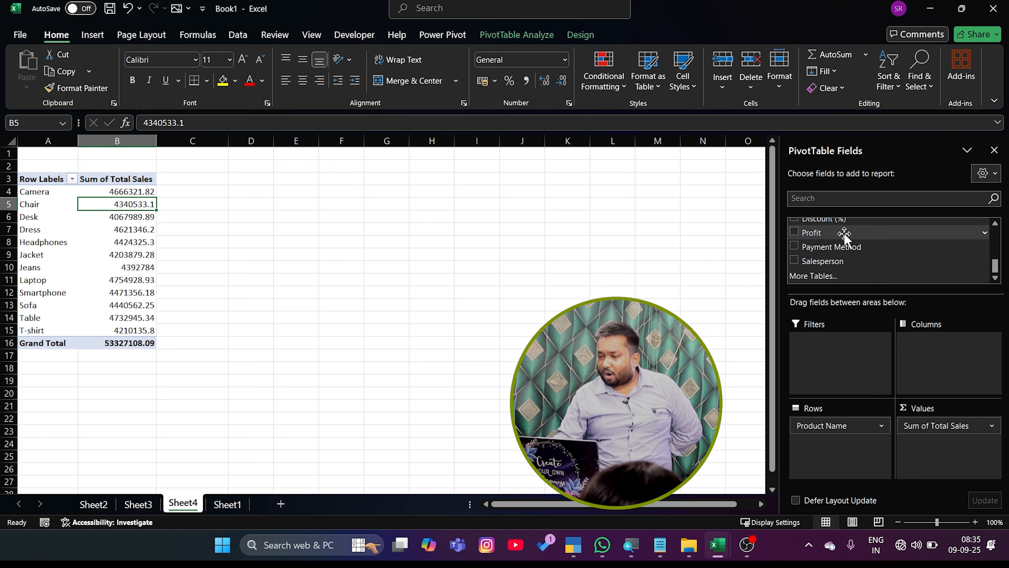
scroll(845, 233, up, 1)
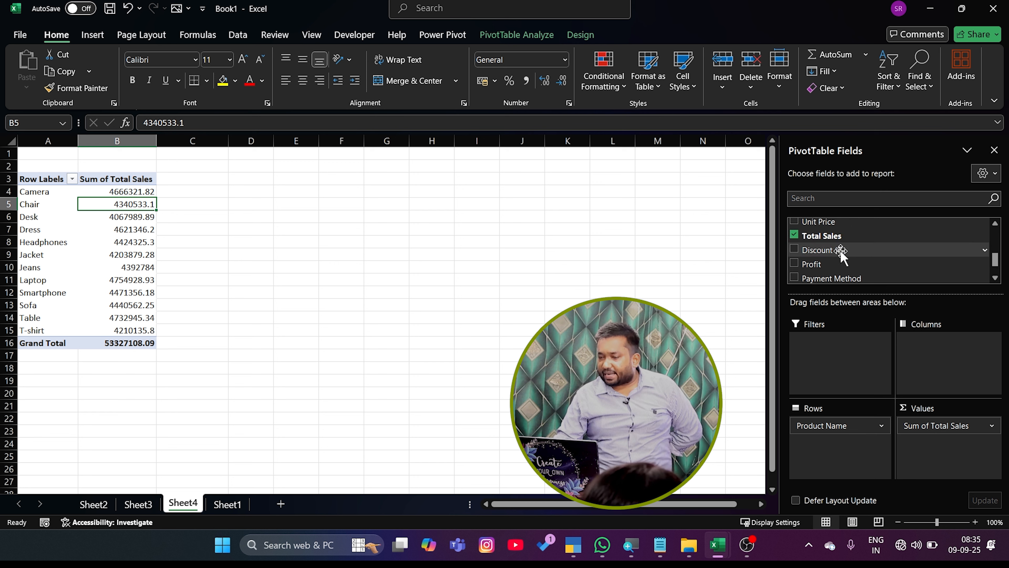
scroll(842, 254, down, 1)
scroll(838, 248, up, 1)
drag(839, 238, 961, 463)
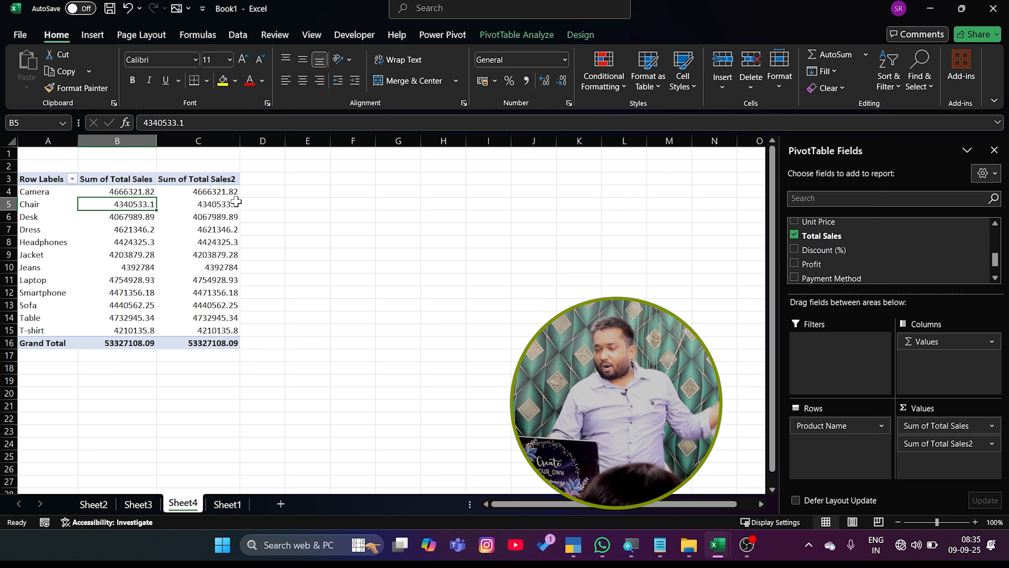
Step: Show the second Total Sales value column as % of Column Total
click(229, 193)
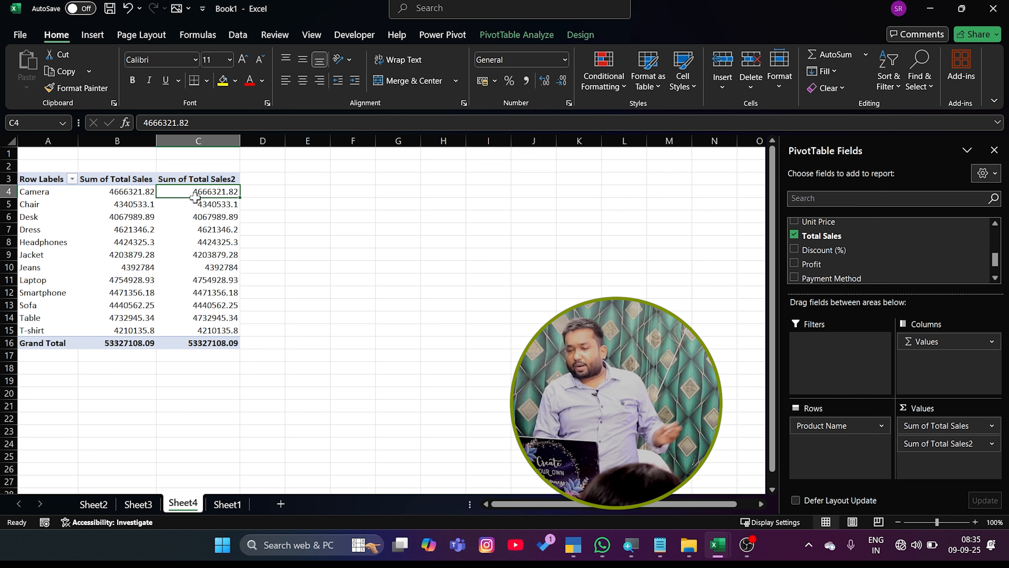
right_click(220, 196)
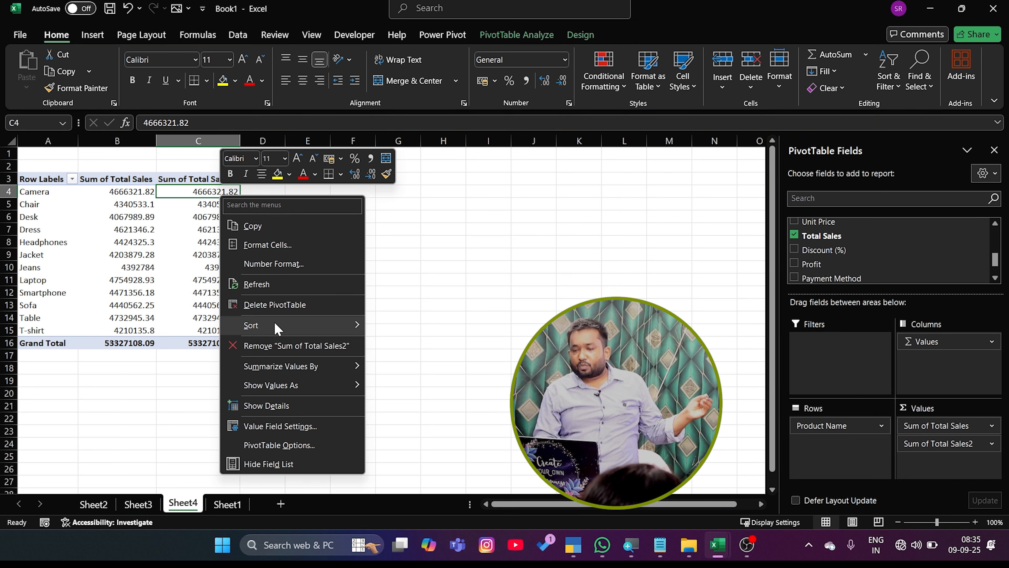
mouse_move(330, 387)
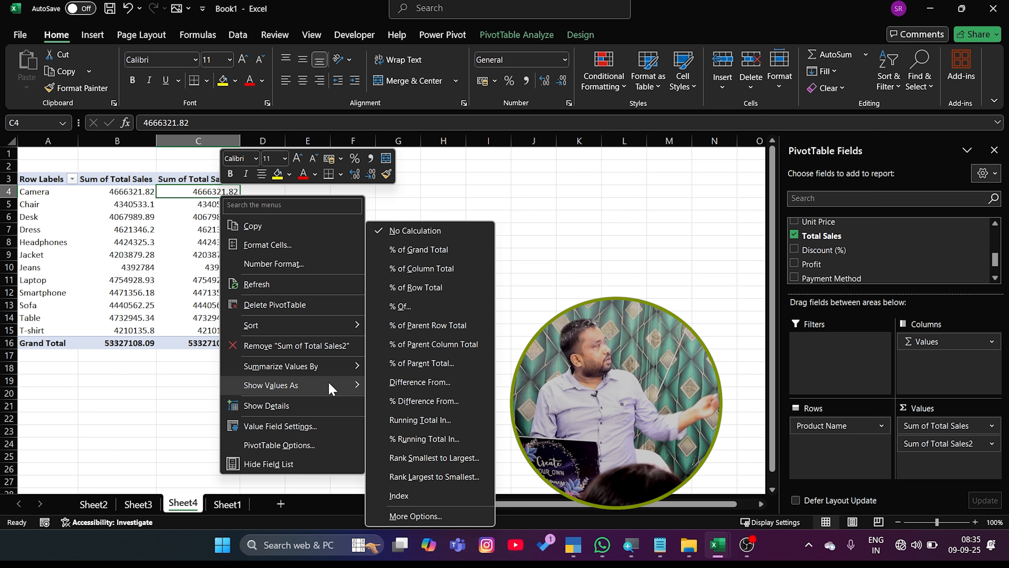
click(454, 271)
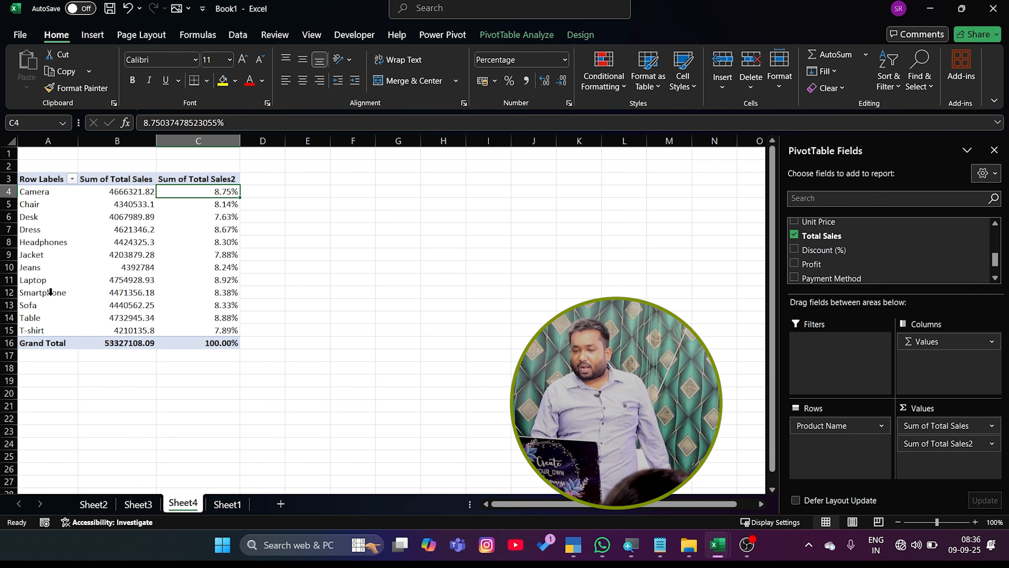
Step: Compare the products' percentage shares and total sales with the grand total row in the pivot table
click(214, 341)
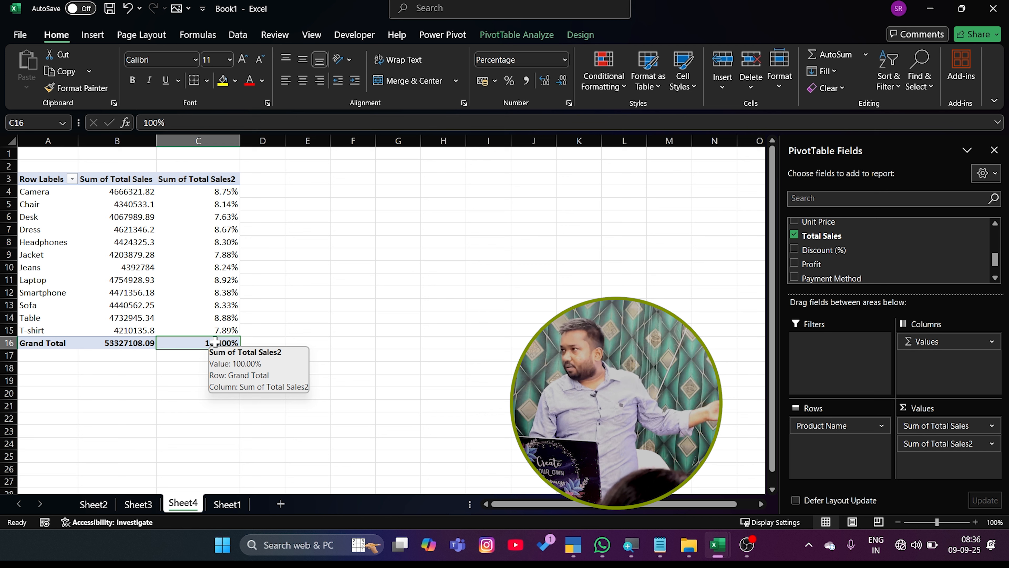
click(222, 194)
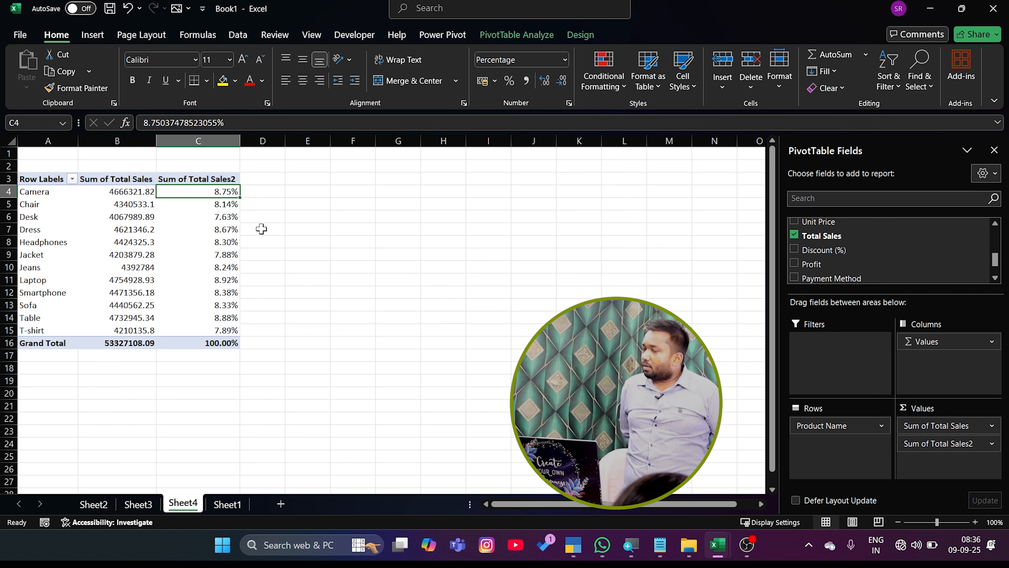
click(223, 343)
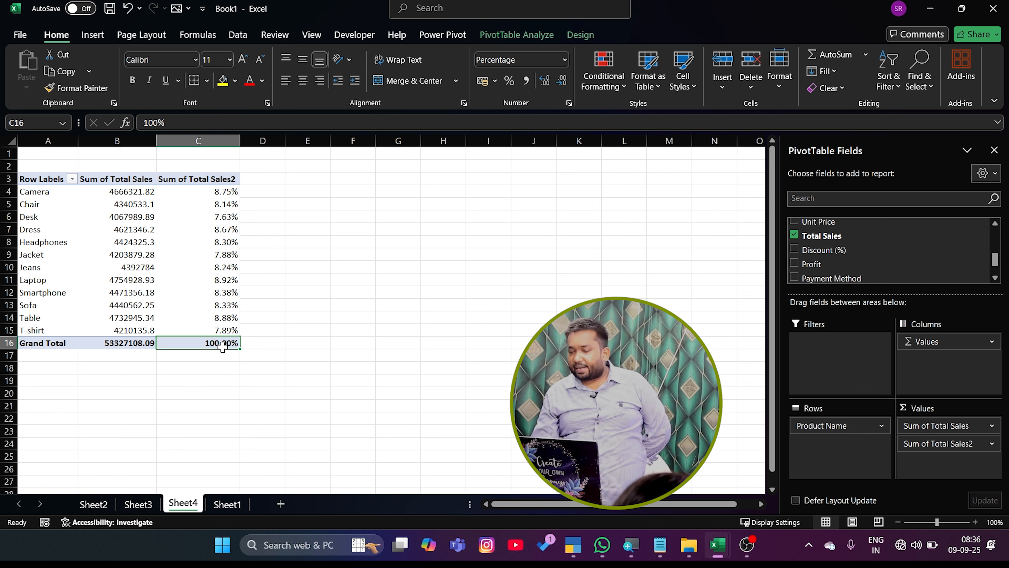
click(143, 280)
click(124, 204)
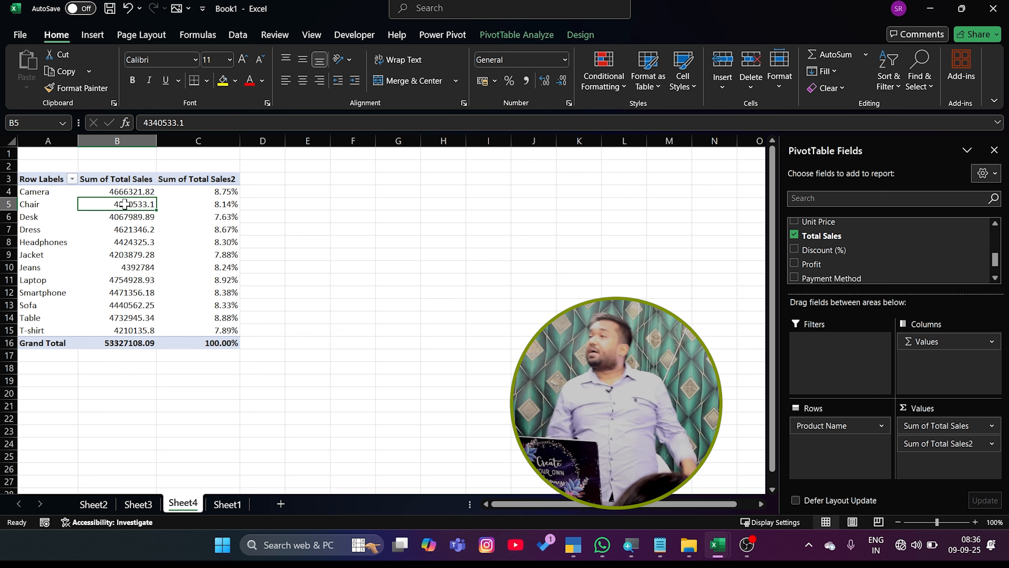
mouse_move(125, 203)
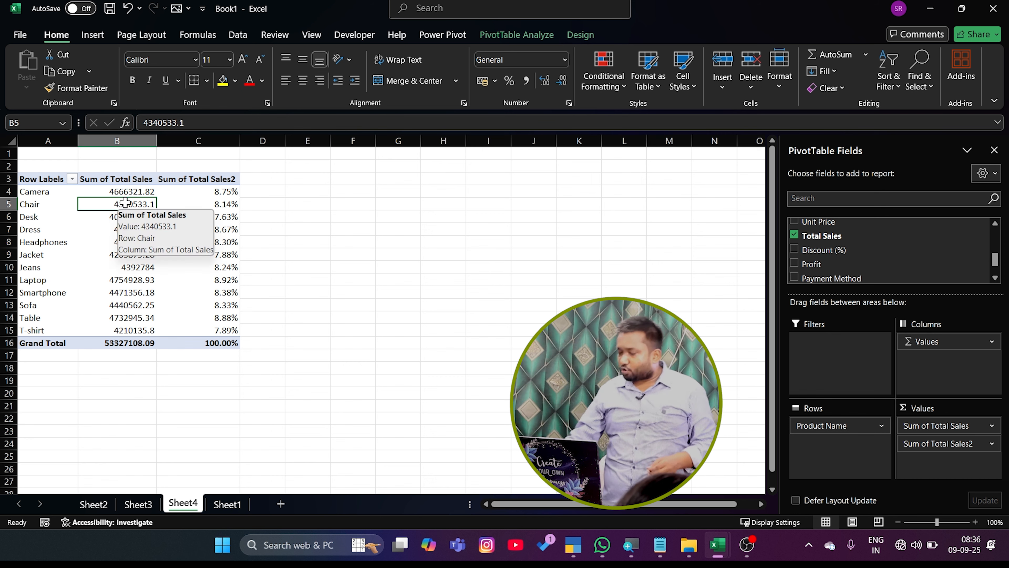
Step: Switch to the Excel Practice File workbook, enlarge its sales data and open the pivot table report questions on Sheet18
click(727, 556)
mouse_move(669, 495)
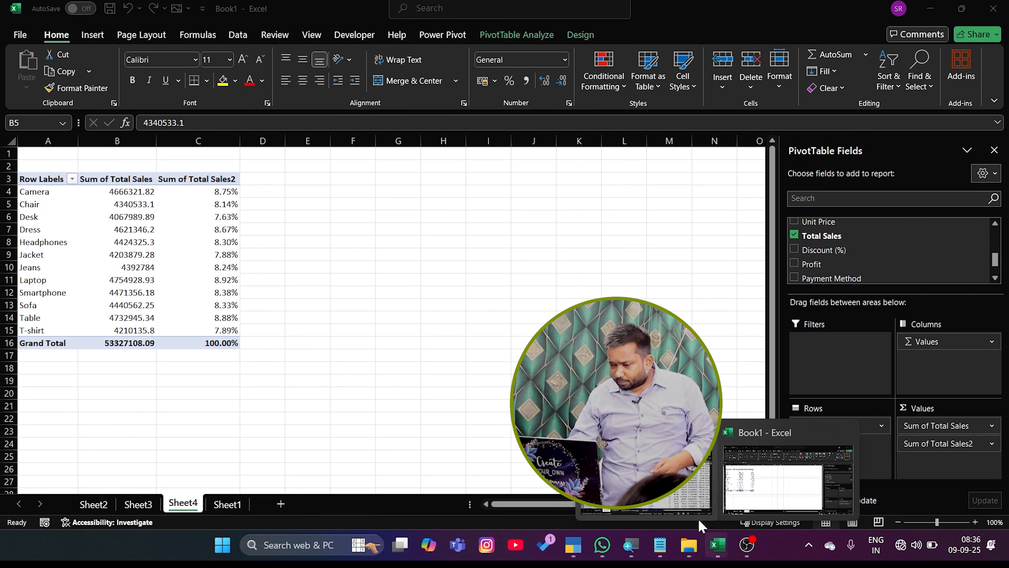
click(670, 500)
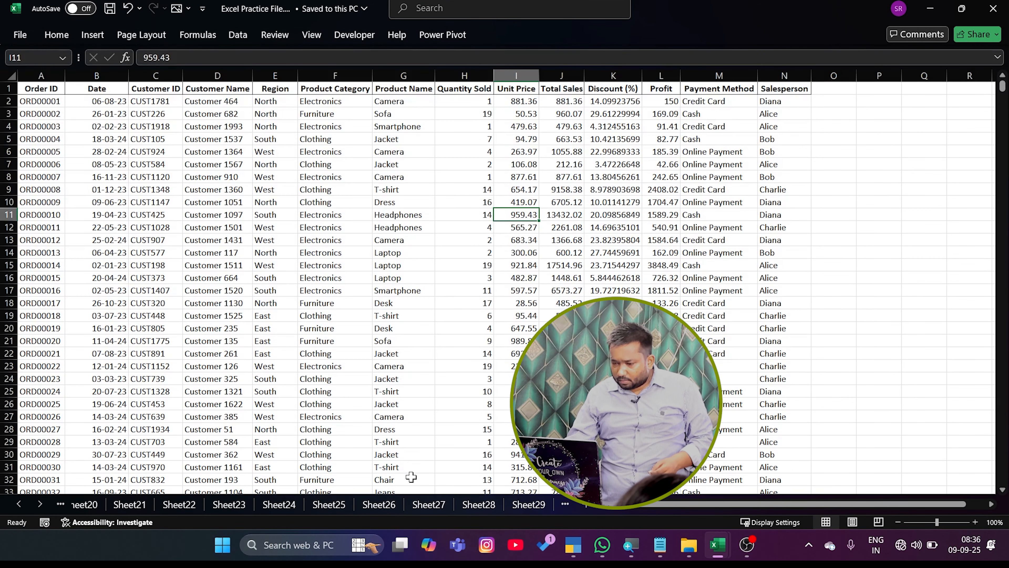
drag(937, 522, 943, 522)
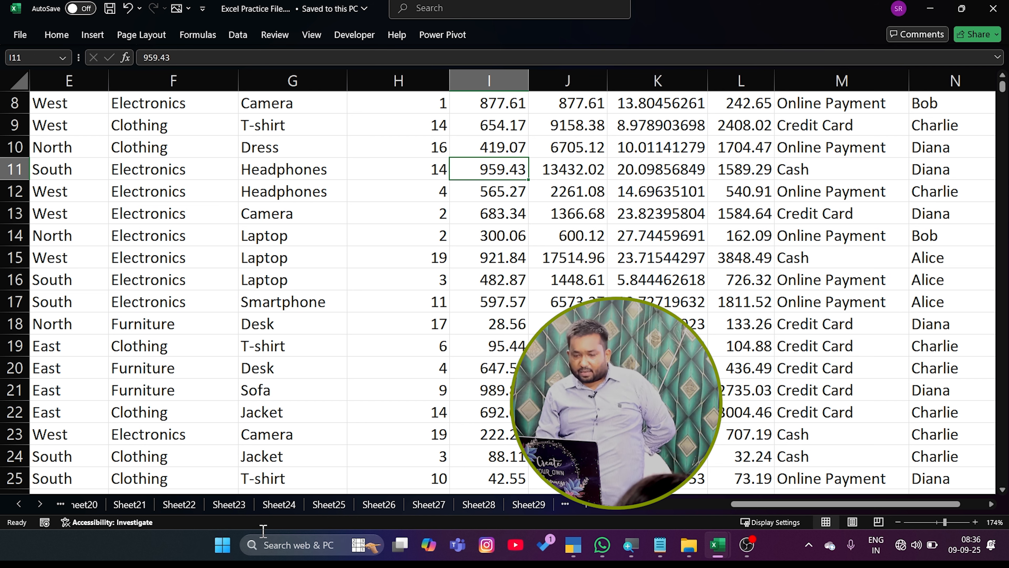
click(227, 504)
click(143, 504)
click(193, 504)
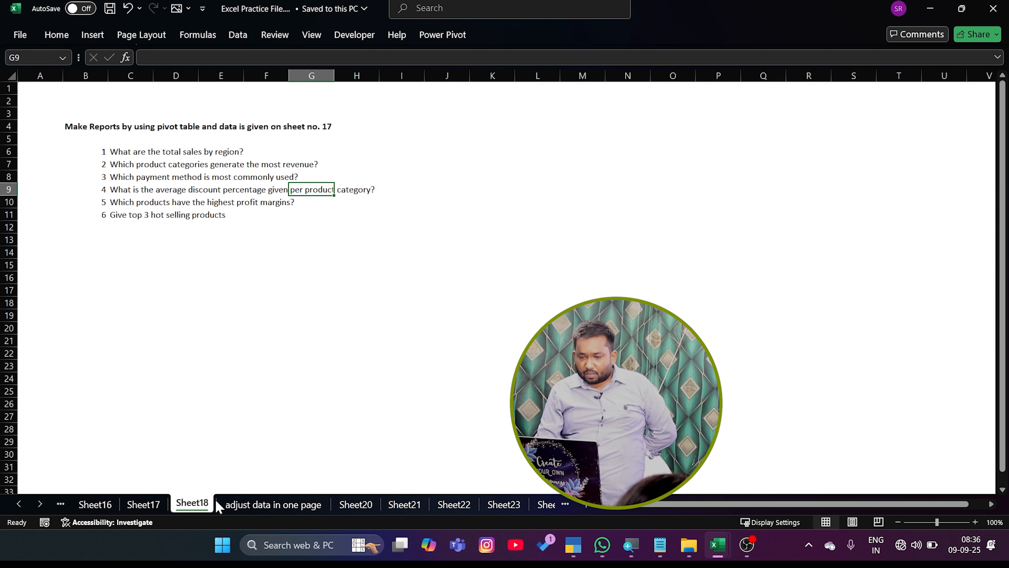
Step: Enlarge the question list on Sheet18 to 165% and read the questions on total sales by region and product category revenue
click(149, 504)
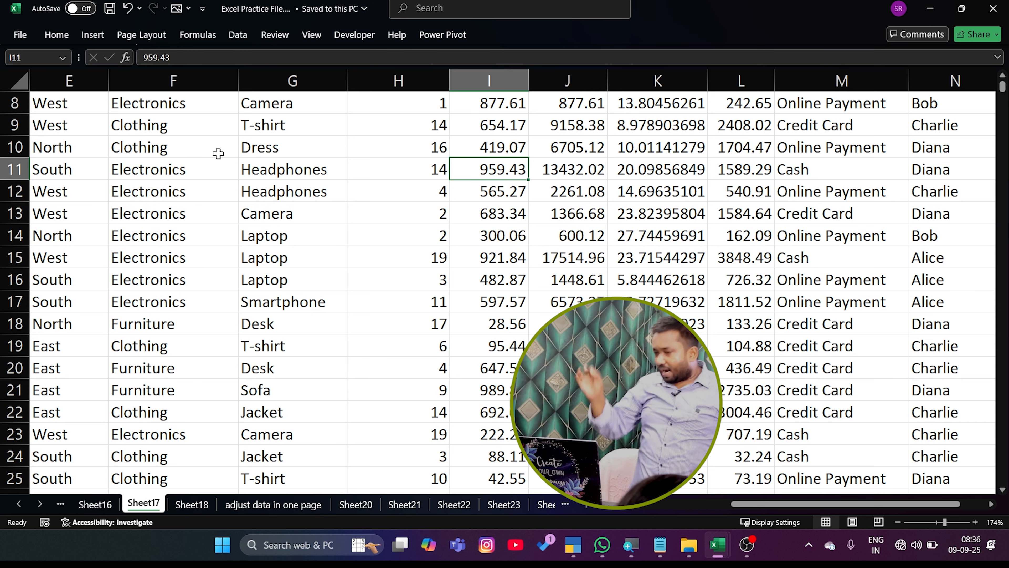
click(191, 504)
click(146, 165)
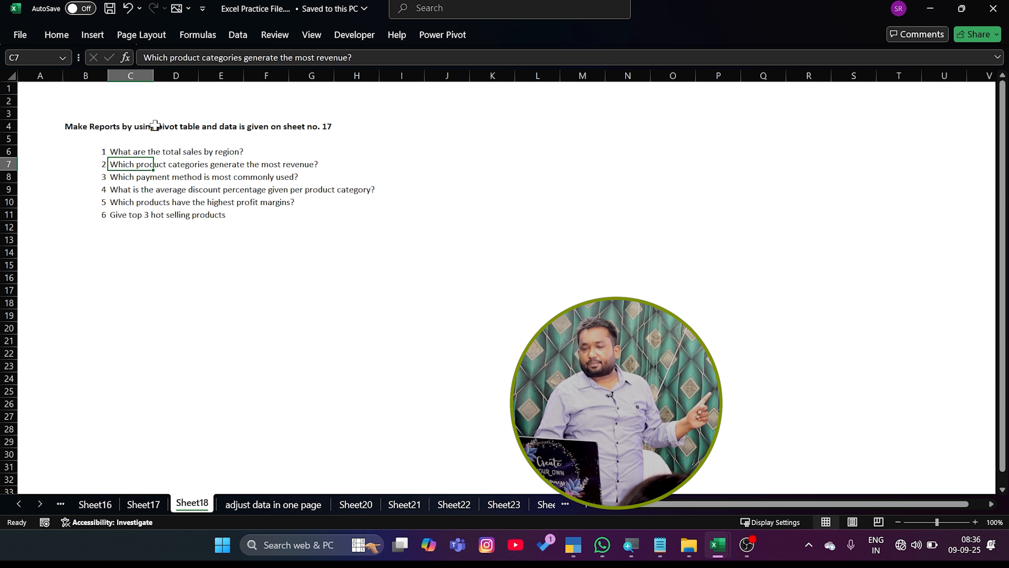
click(940, 522)
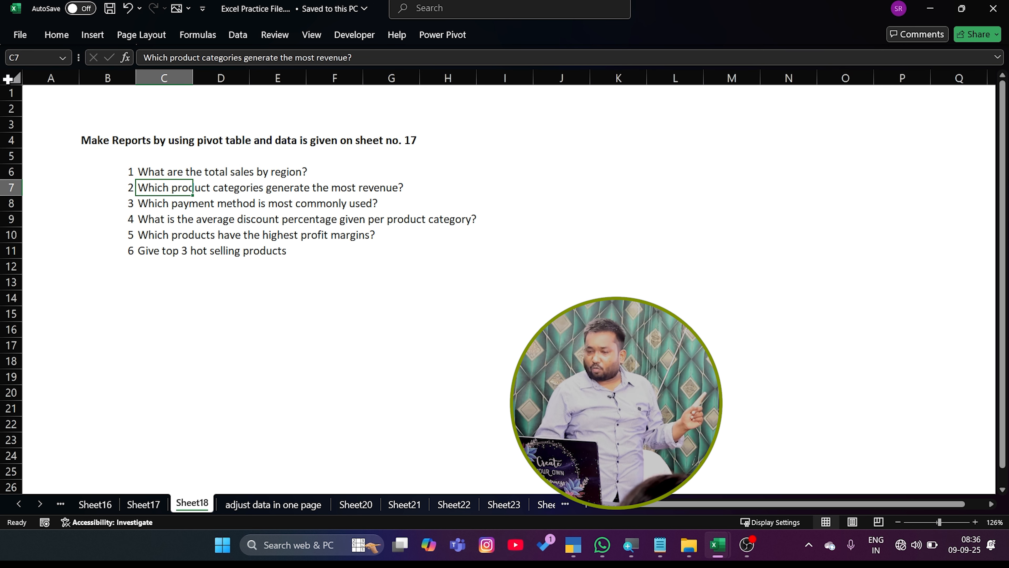
click(944, 522)
click(205, 211)
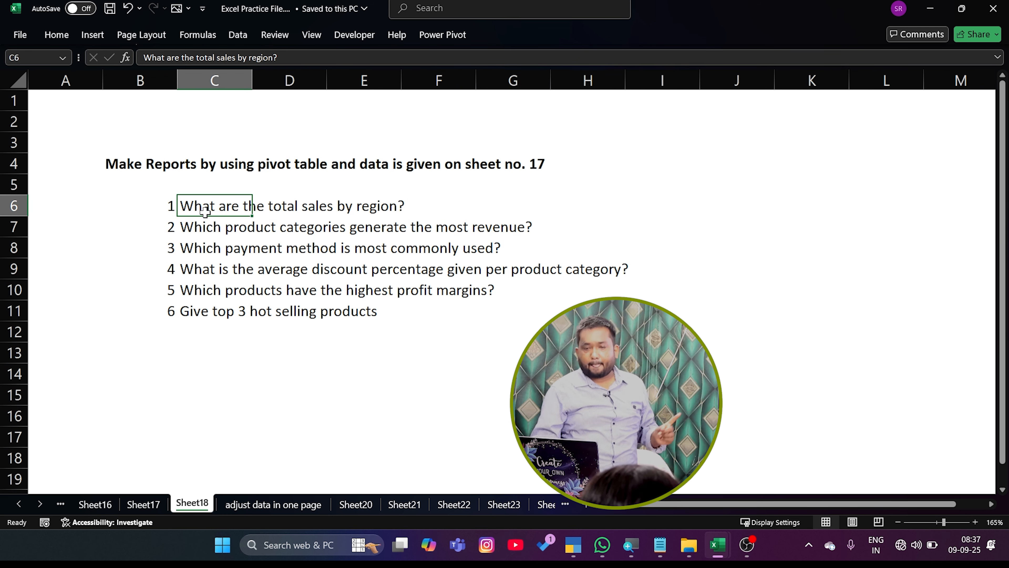
click(225, 230)
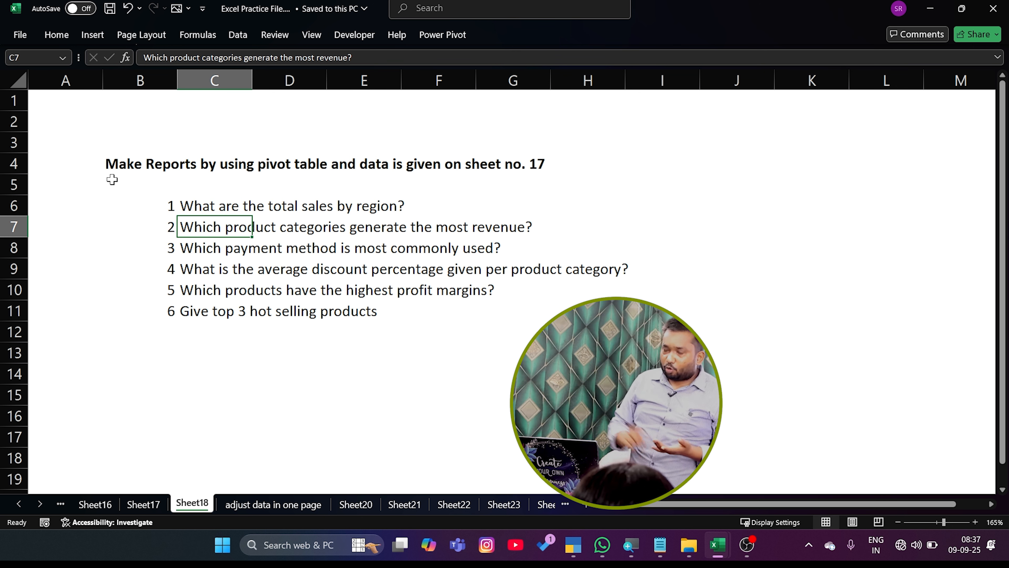
click(281, 224)
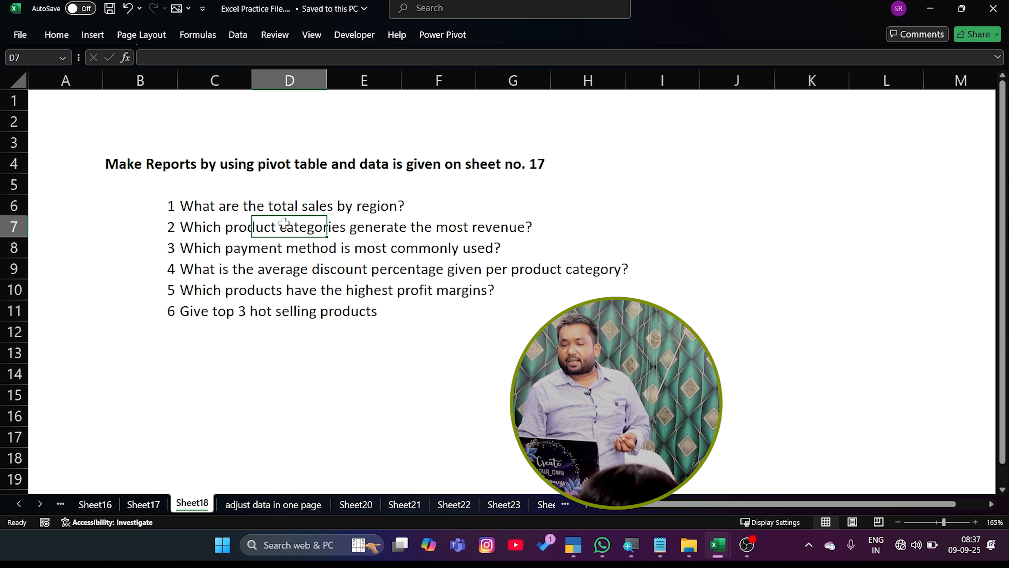
click(352, 271)
click(514, 228)
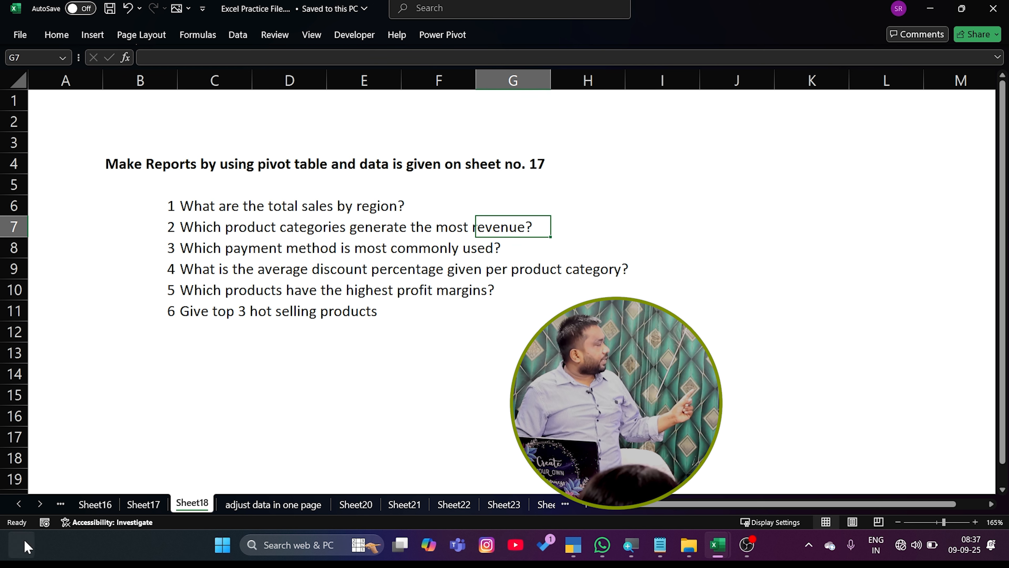
Step: Examine the Product Category column and its categories in the sales data on Sheet17
click(144, 503)
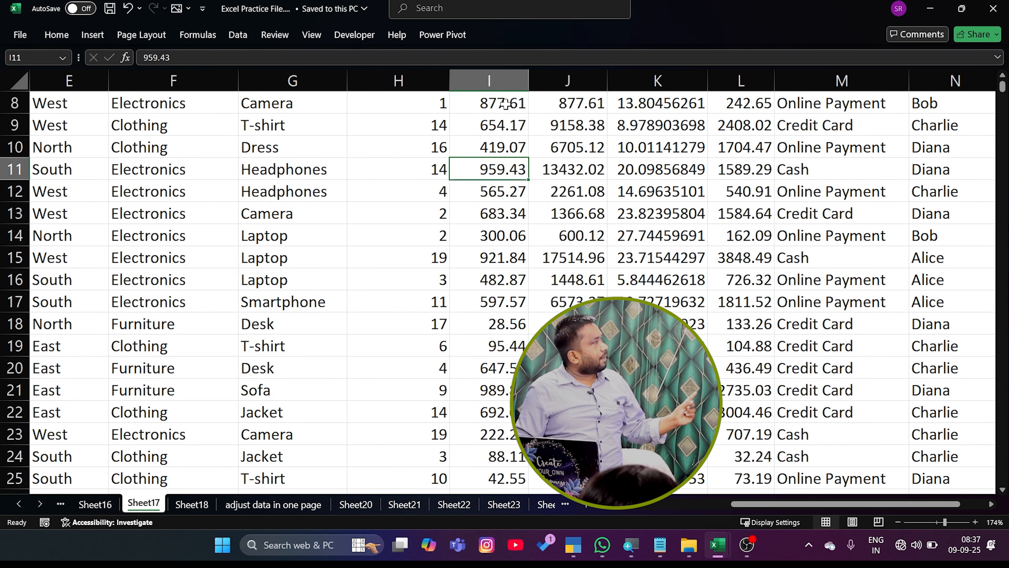
scroll(572, 155, up, 3)
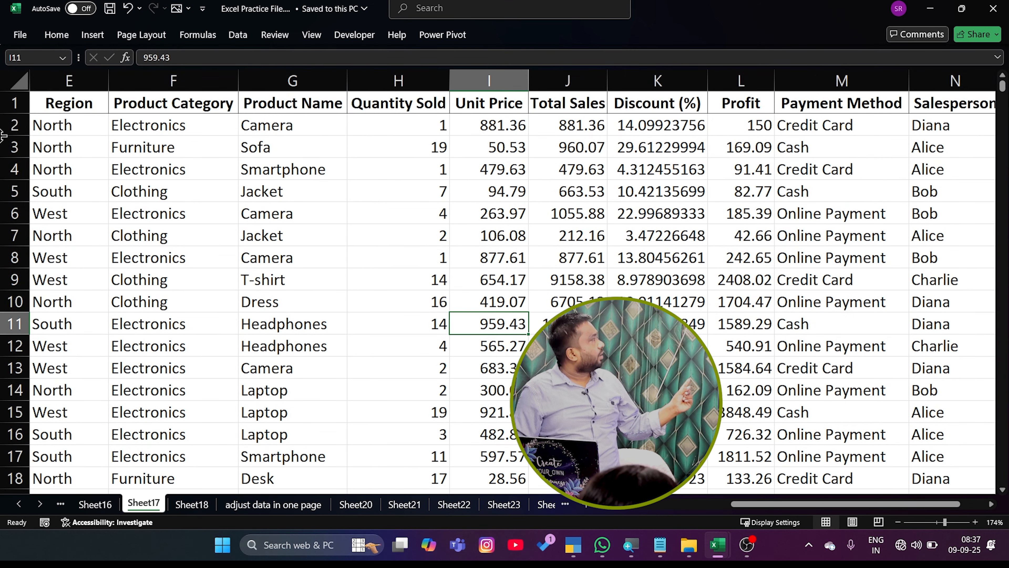
click(137, 109)
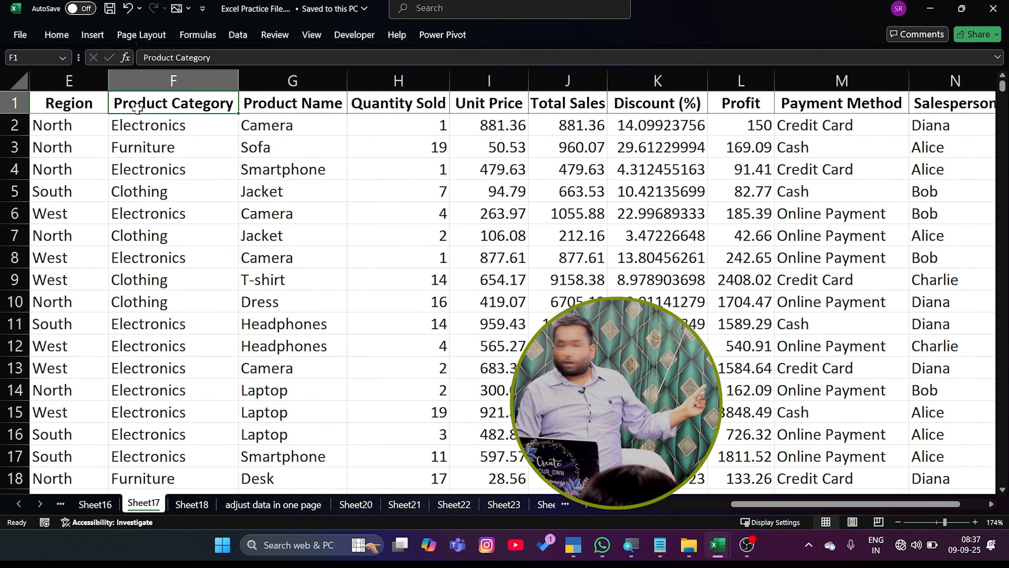
click(181, 123)
click(182, 150)
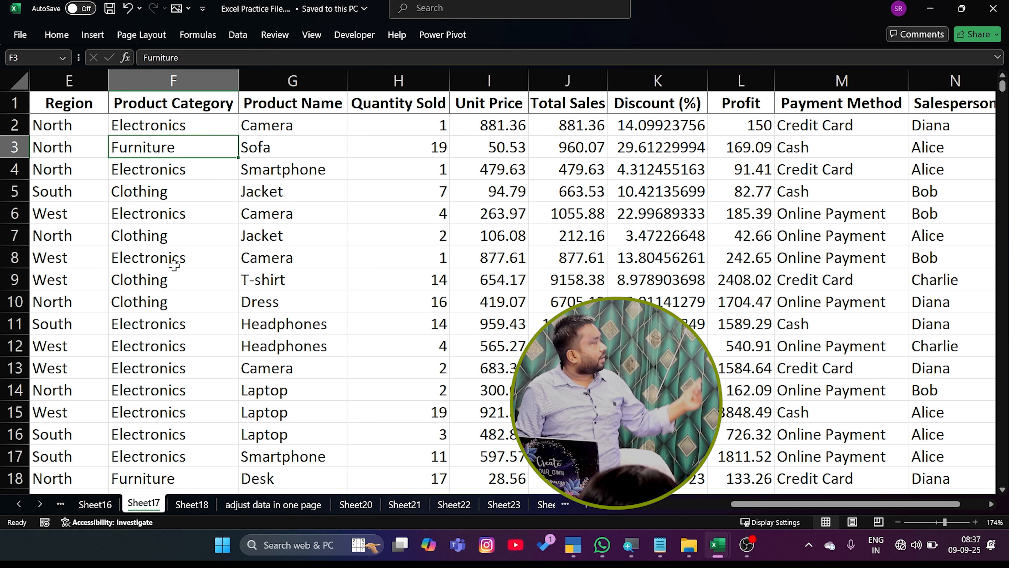
click(158, 195)
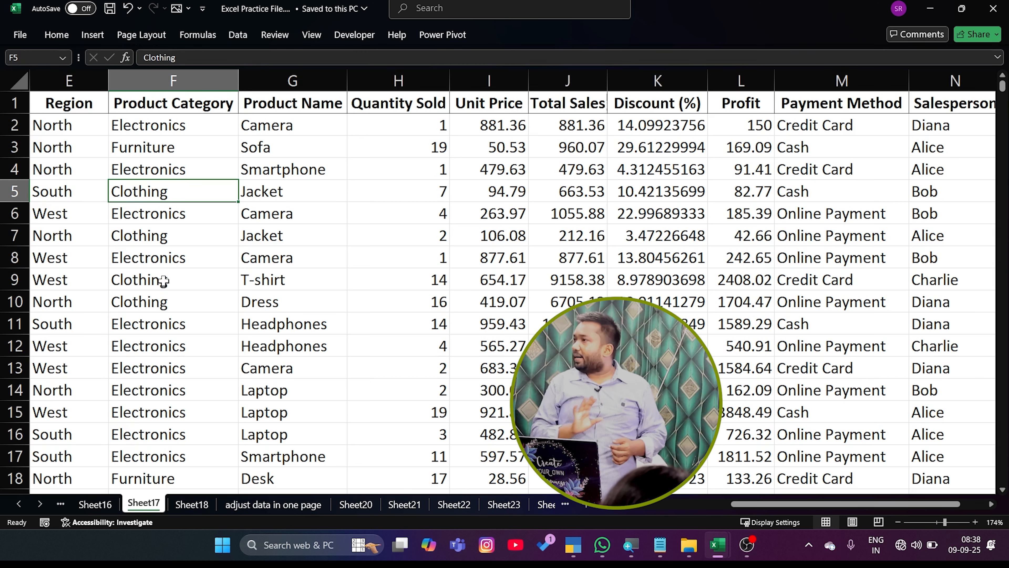
Step: Return to Sheet18 and read the questions on product category revenue and the most commonly used payment method
click(192, 504)
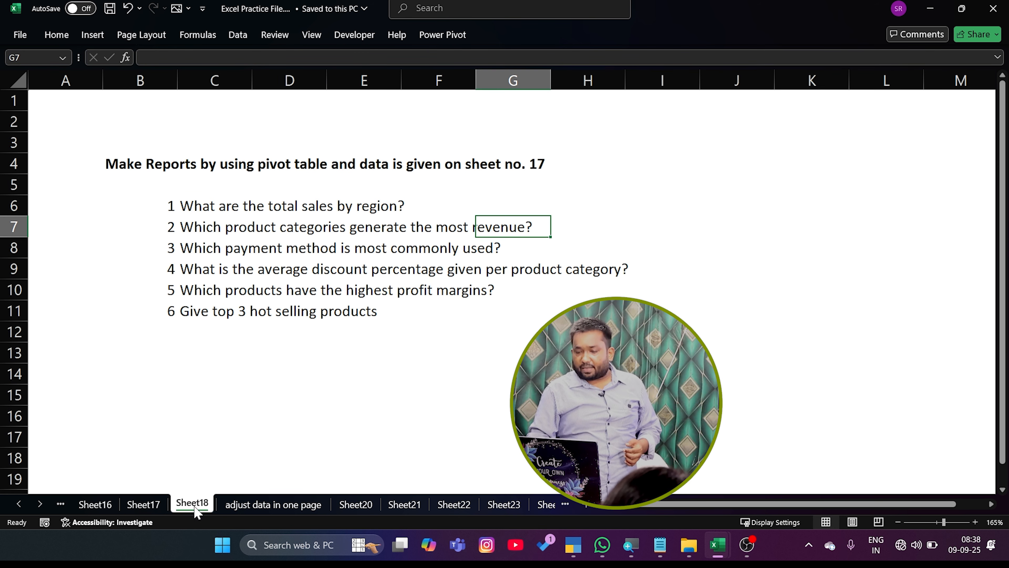
click(214, 226)
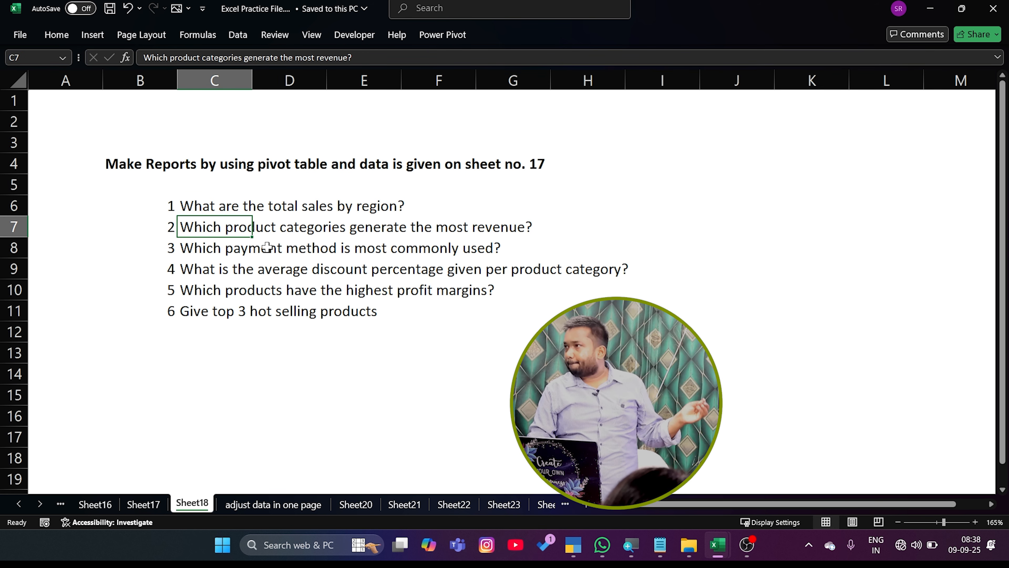
click(268, 257)
click(483, 325)
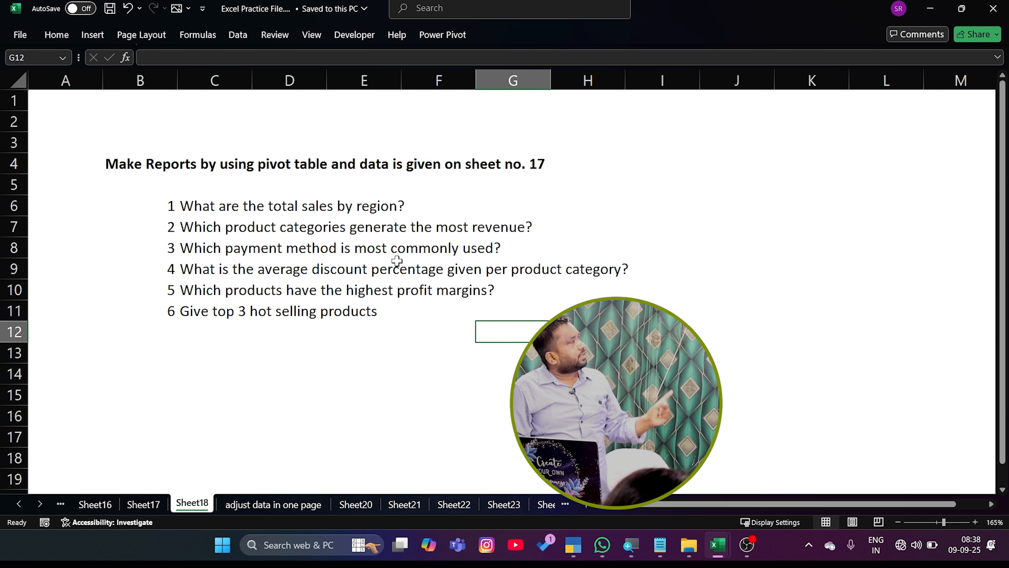
click(523, 247)
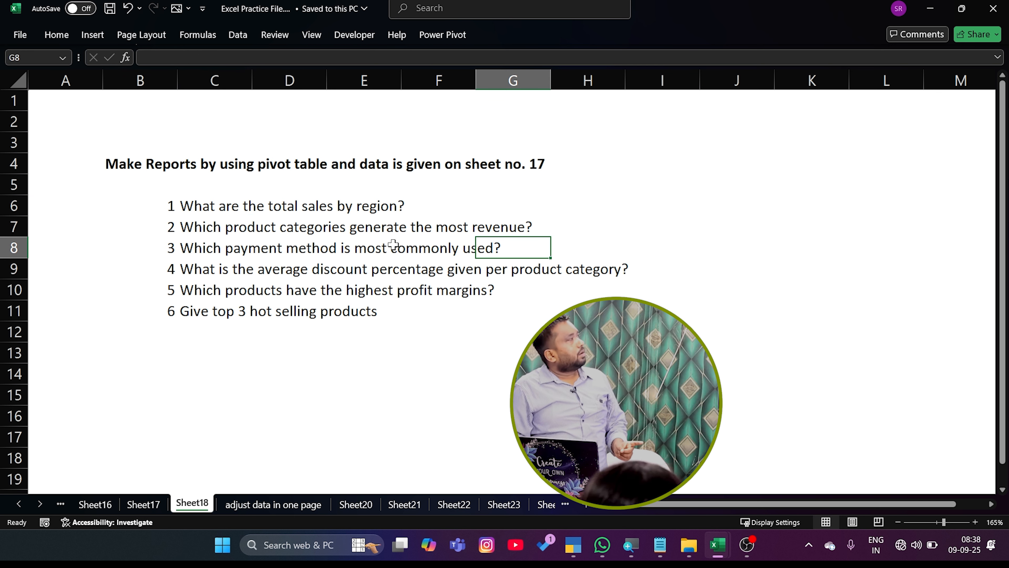
Step: Read the questions on the most used payment method and the average discount percentage per product category
click(280, 251)
click(126, 254)
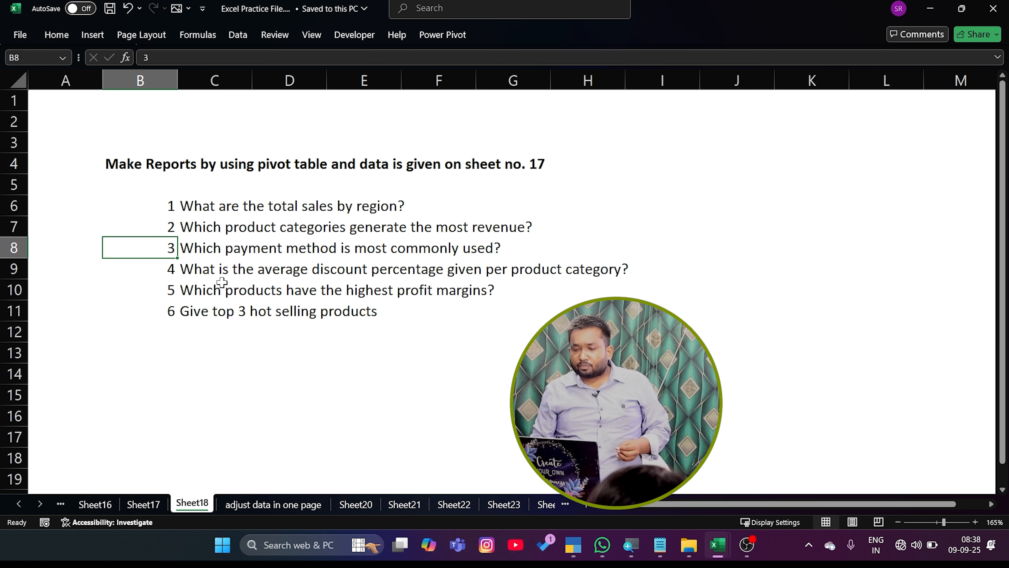
click(223, 272)
click(404, 368)
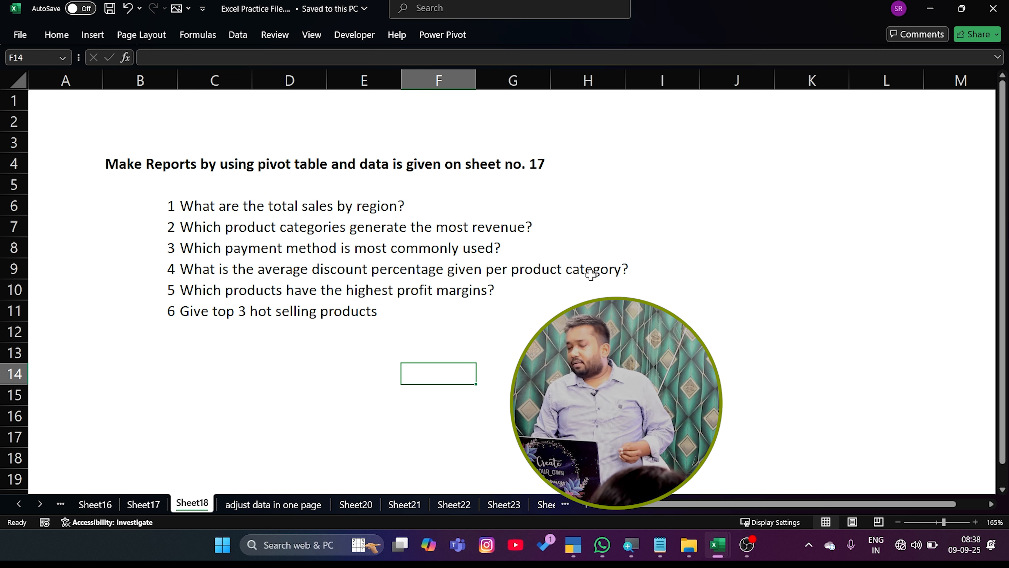
Step: Examine the Product Category and Discount (%) columns in the sales data on Sheet17
click(143, 504)
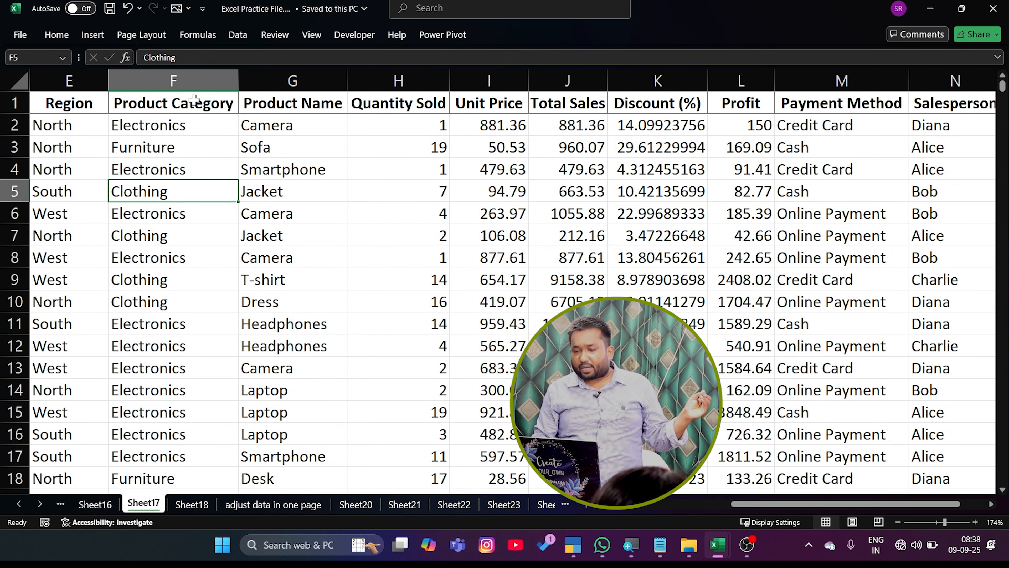
drag(189, 100, 167, 215)
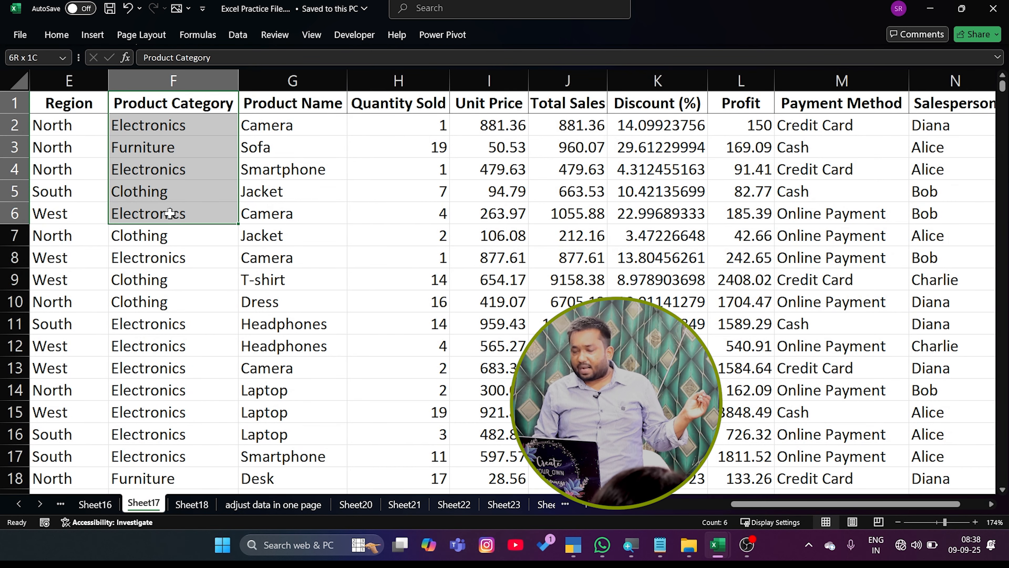
click(178, 132)
click(672, 130)
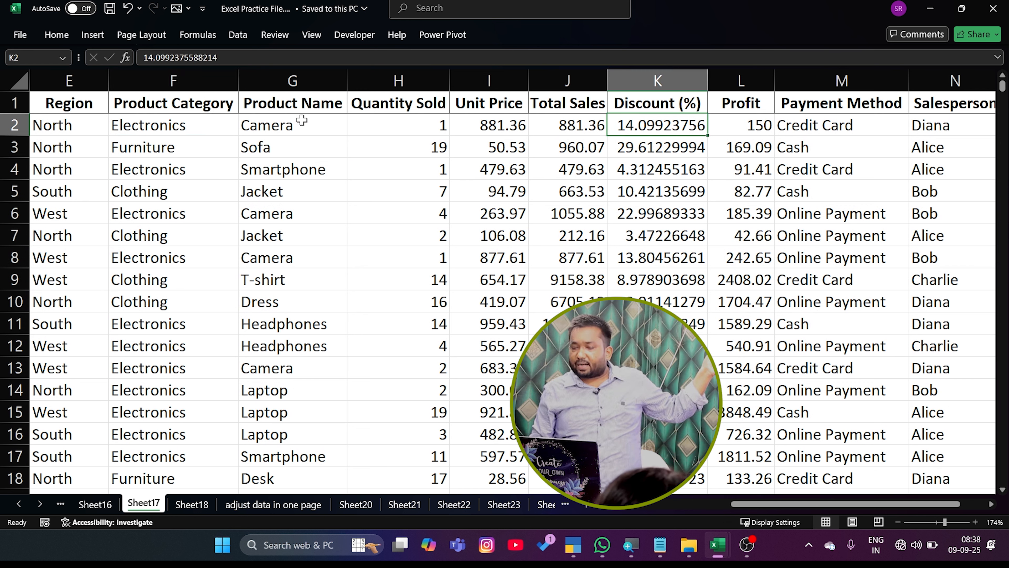
click(200, 124)
click(693, 129)
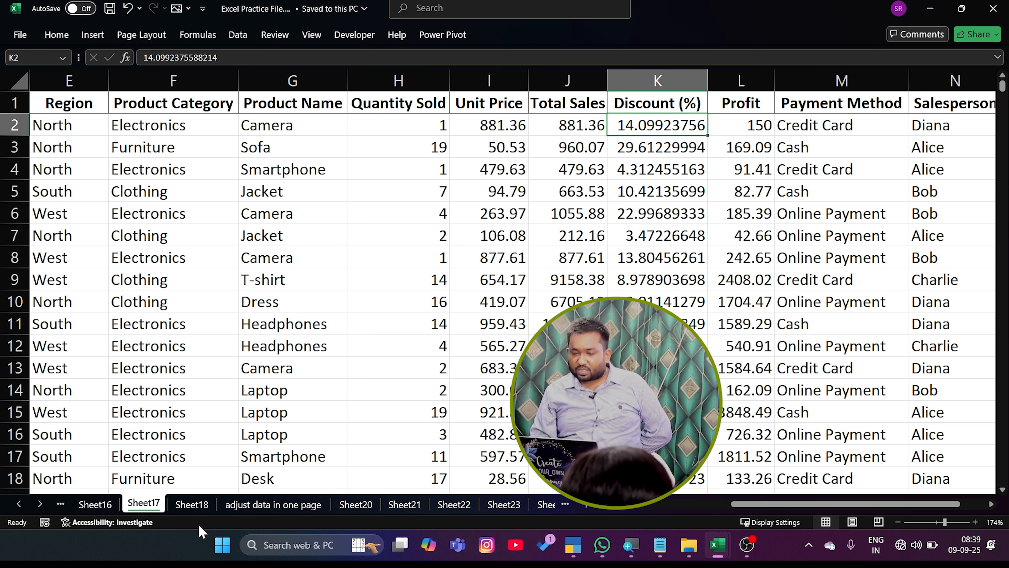
Step: Return to Sheet18 and read the questions on average discount per product category and the highest profit margins
click(191, 504)
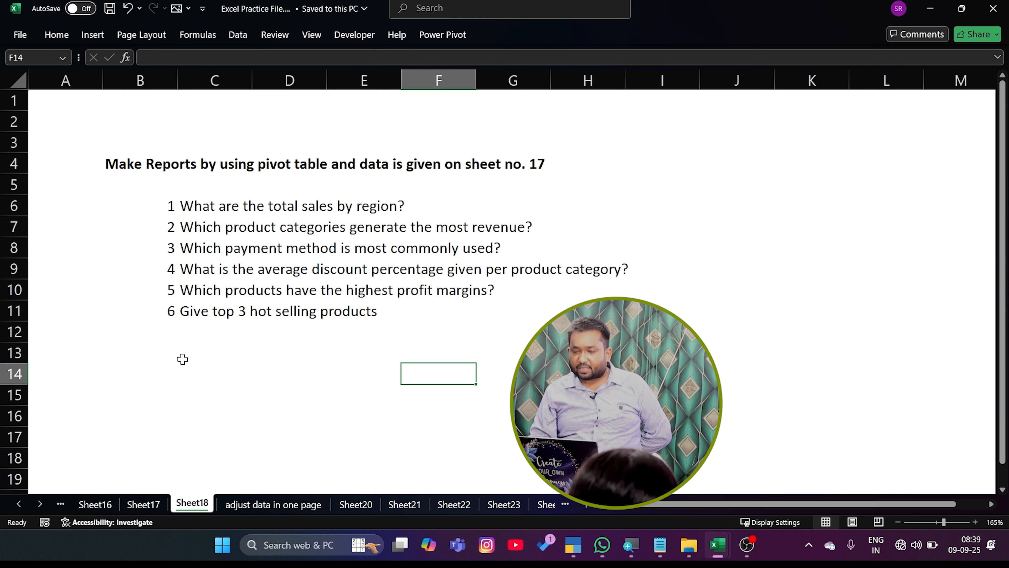
click(247, 274)
click(9, 272)
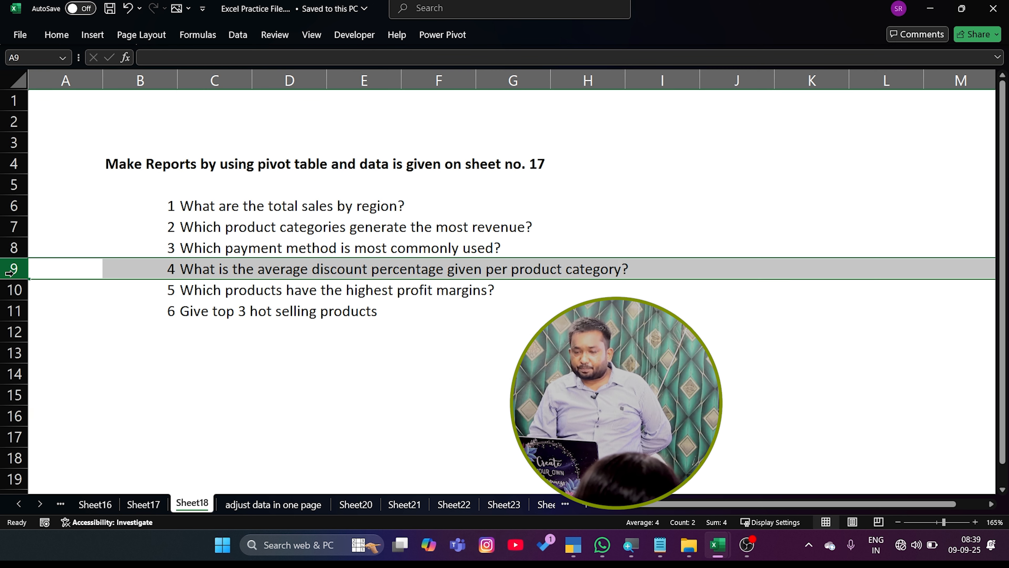
click(251, 294)
click(402, 356)
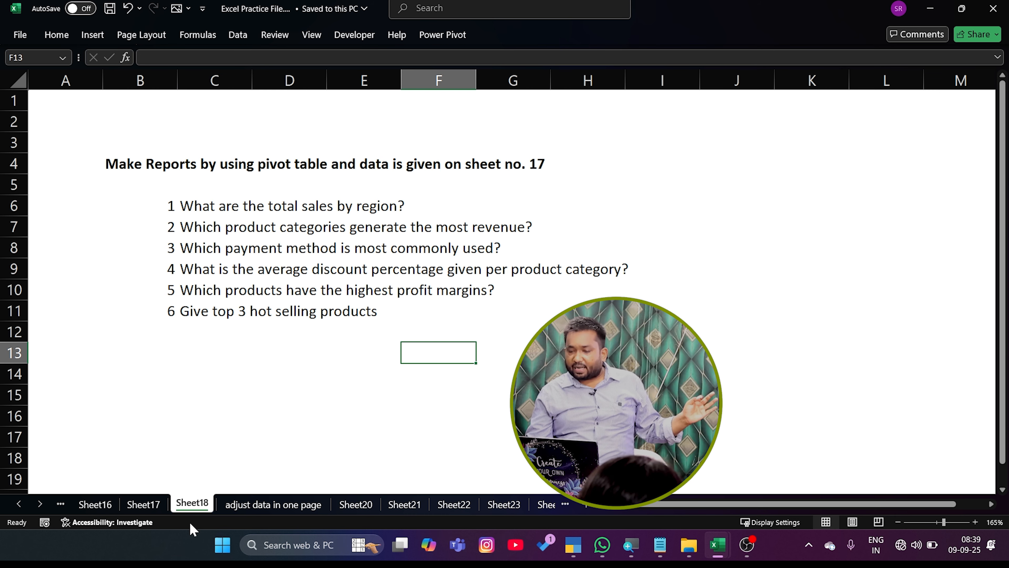
Step: Switch to the Book1 workbook and review the pivot tables on Sheet4, Sheet3 and Sheet2
mouse_move(717, 545)
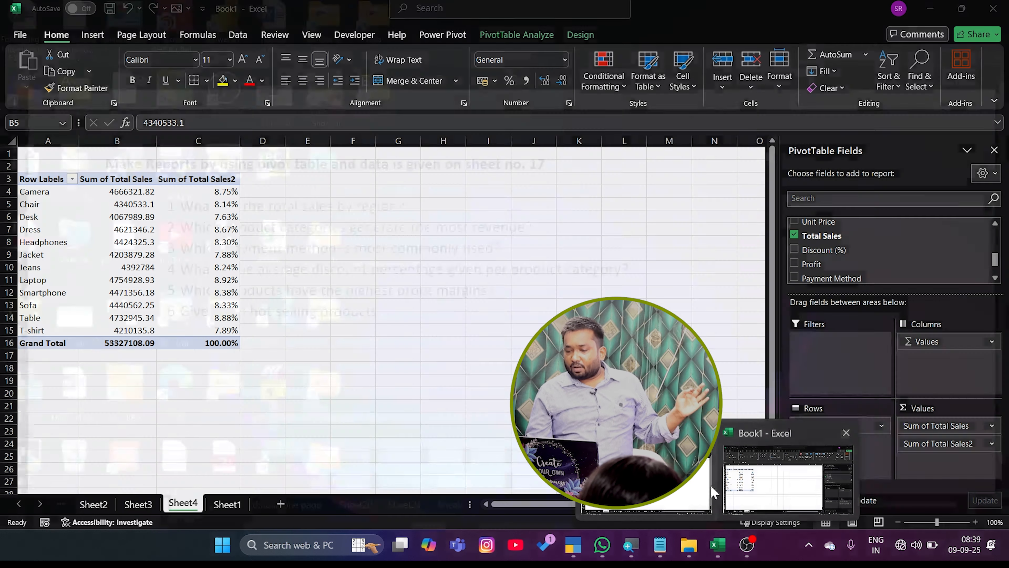
click(710, 486)
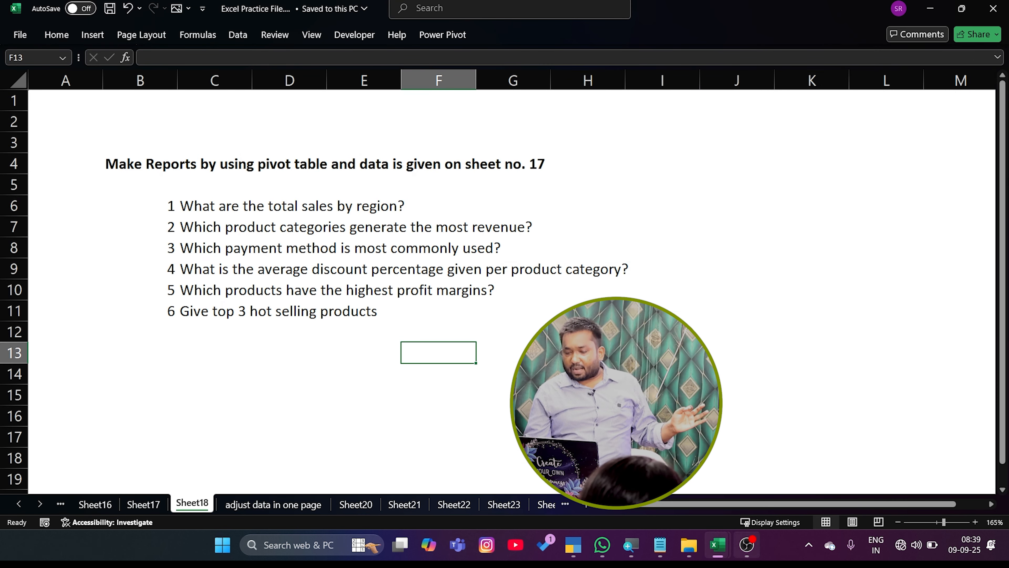
click(720, 550)
click(821, 504)
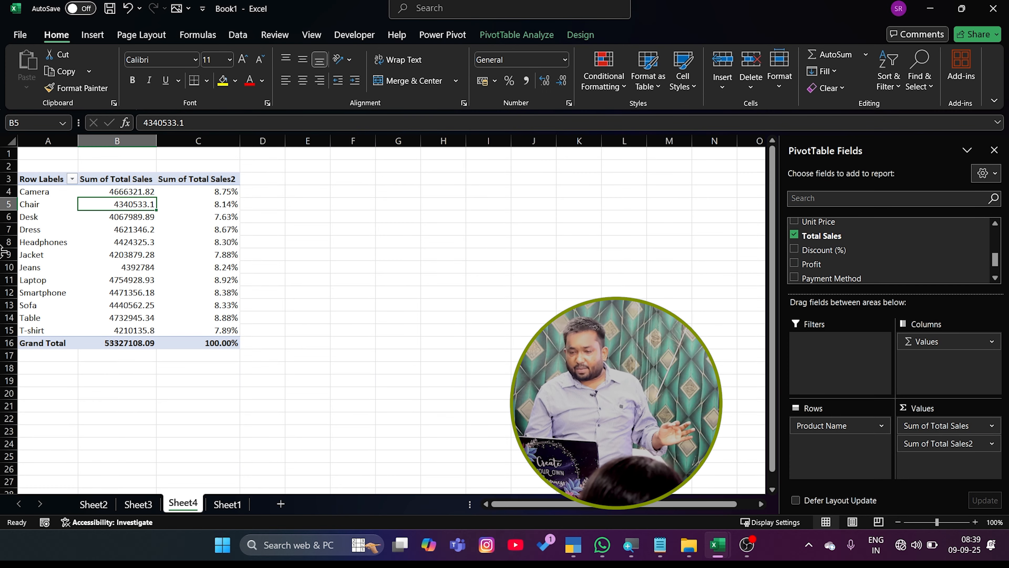
click(126, 218)
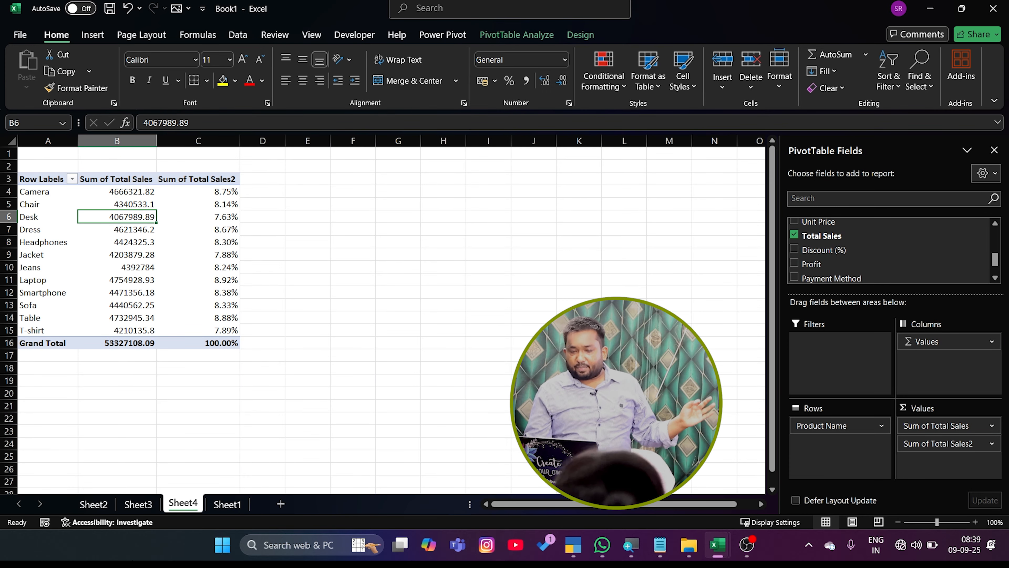
click(138, 504)
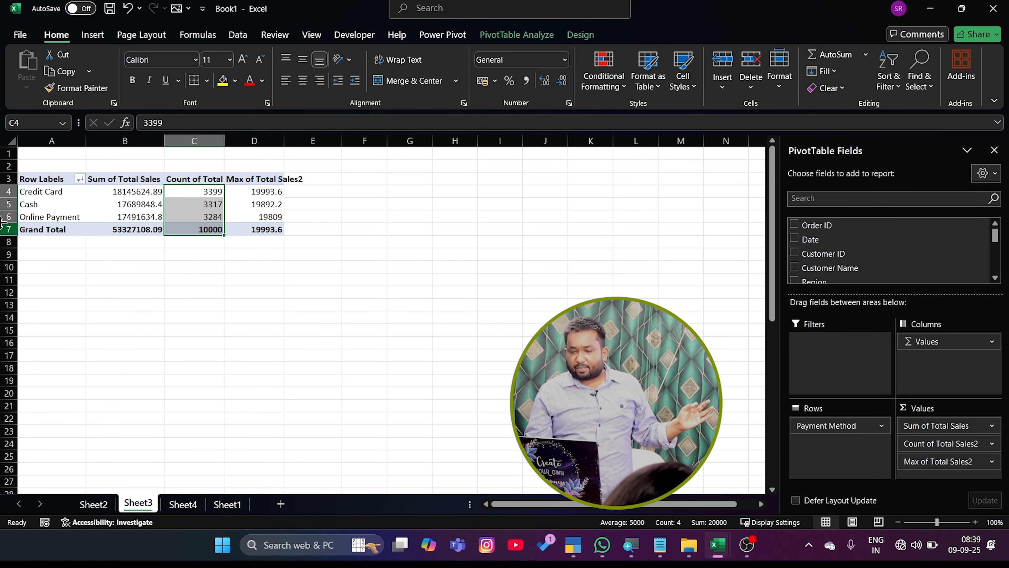
click(95, 503)
click(77, 193)
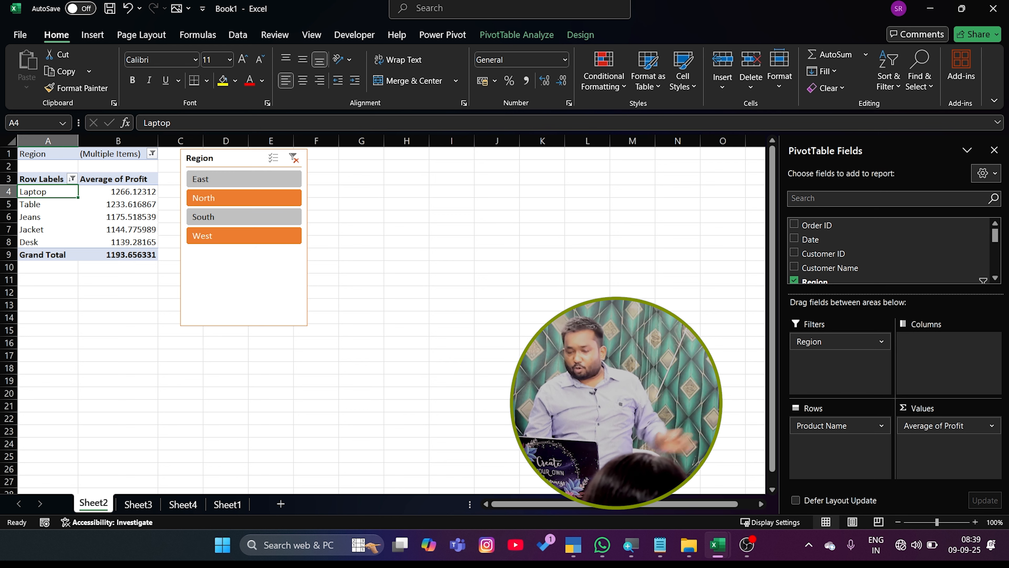
Step: Rename Sheet2 as "region wise product sales"
double_click(104, 502)
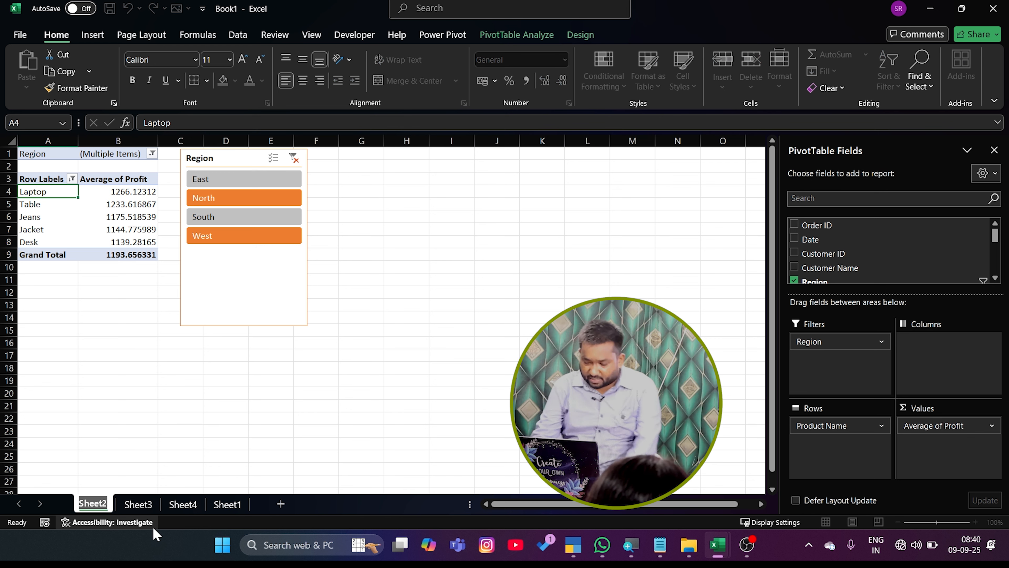
text(regi)
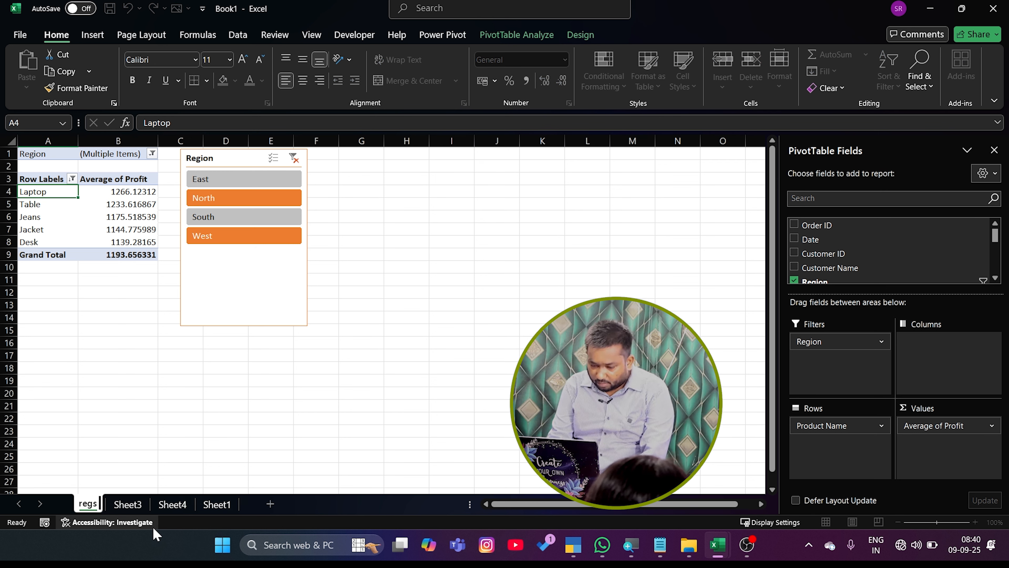
text(on wise produce)
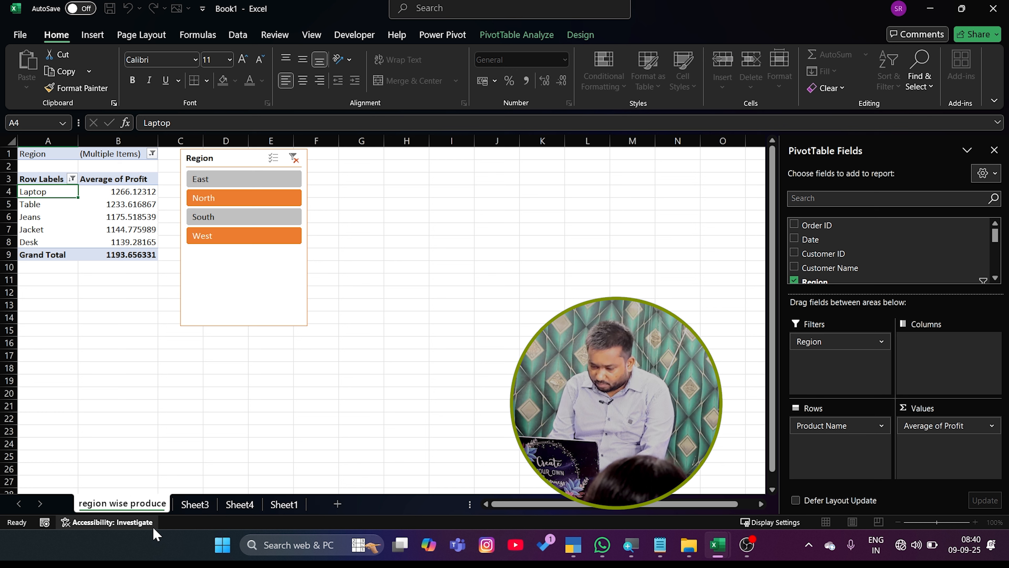
key(BackSpace)
text(t)
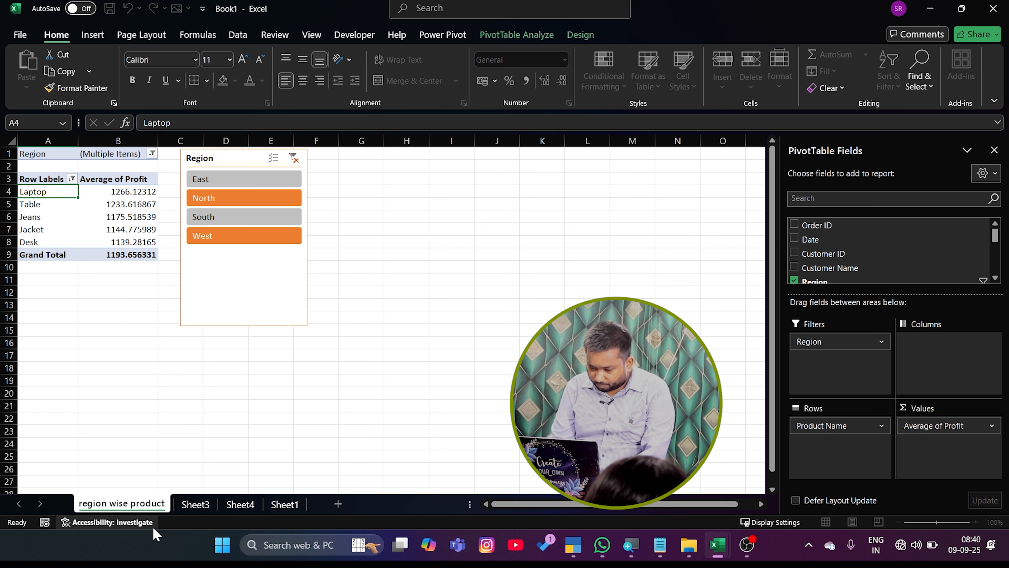
click(167, 502)
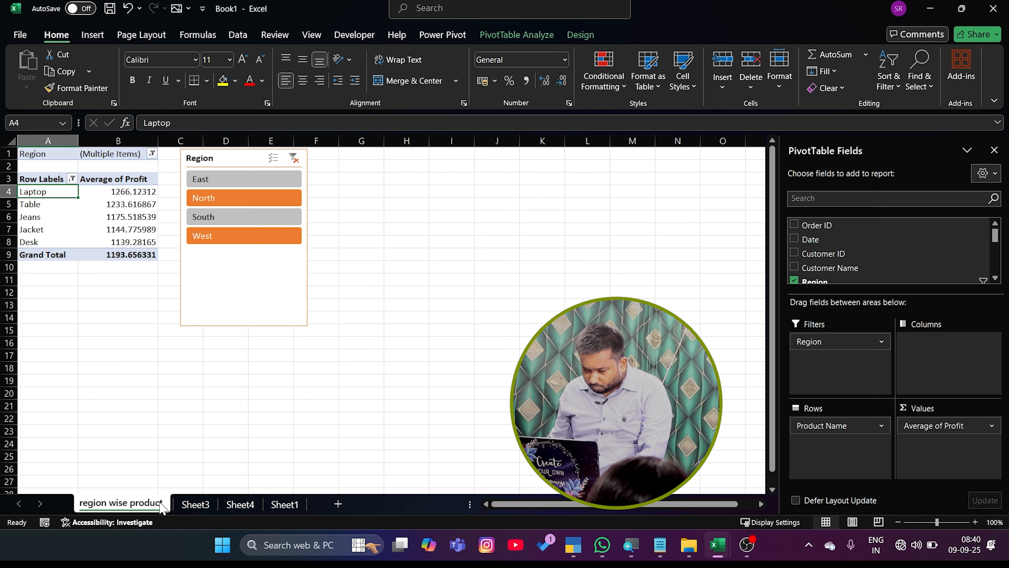
double_click(161, 506)
click(153, 501)
text(sales)
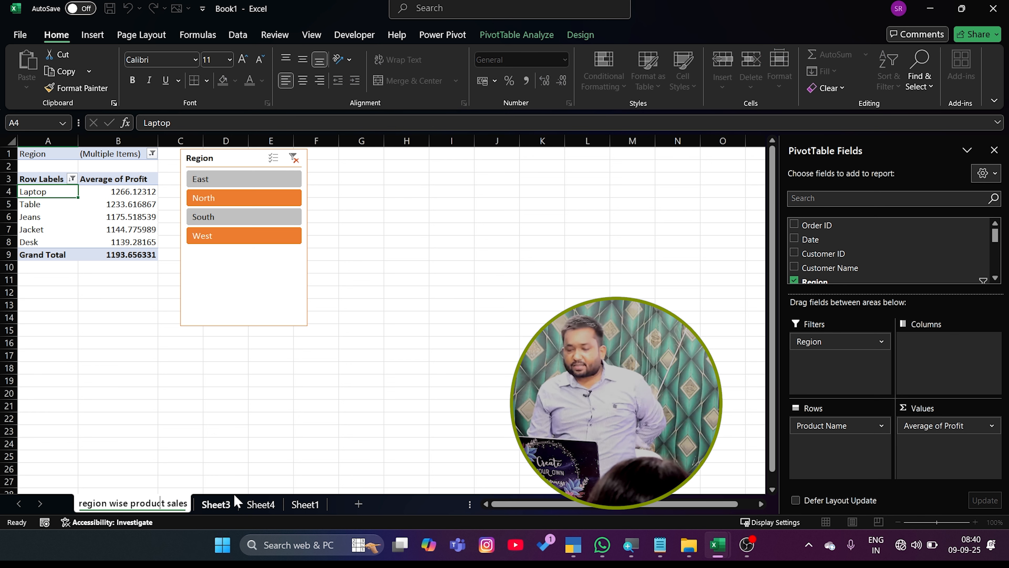
click(223, 504)
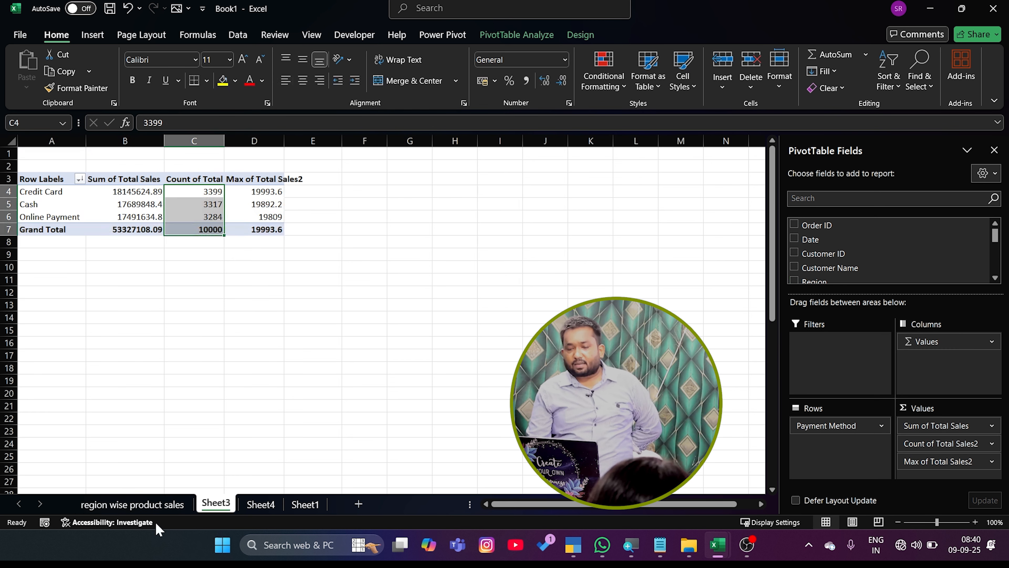
Step: Change the last word of the renamed sheet's name so it reads "region wise product profit"
click(129, 507)
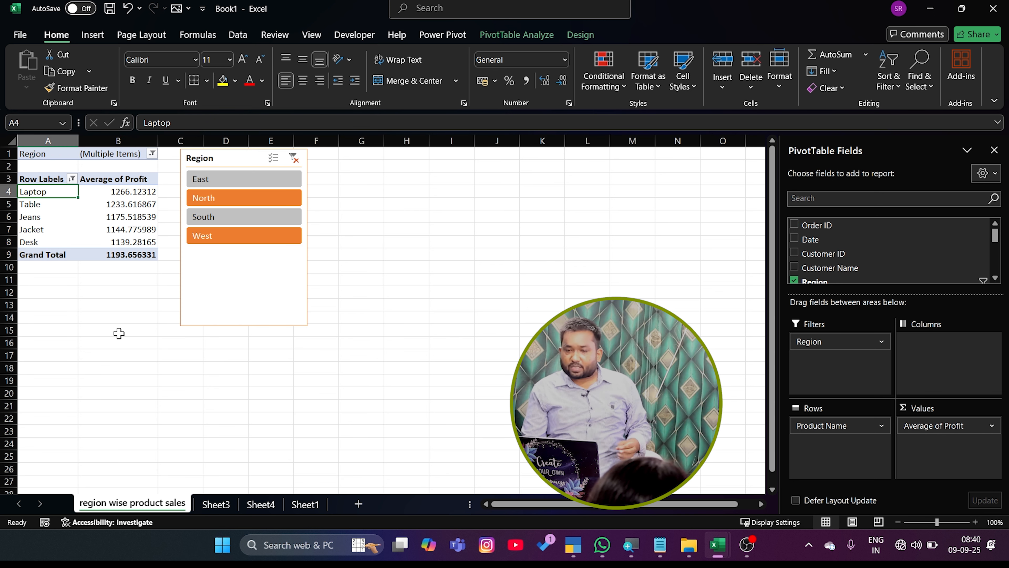
double_click(181, 504)
click(179, 502)
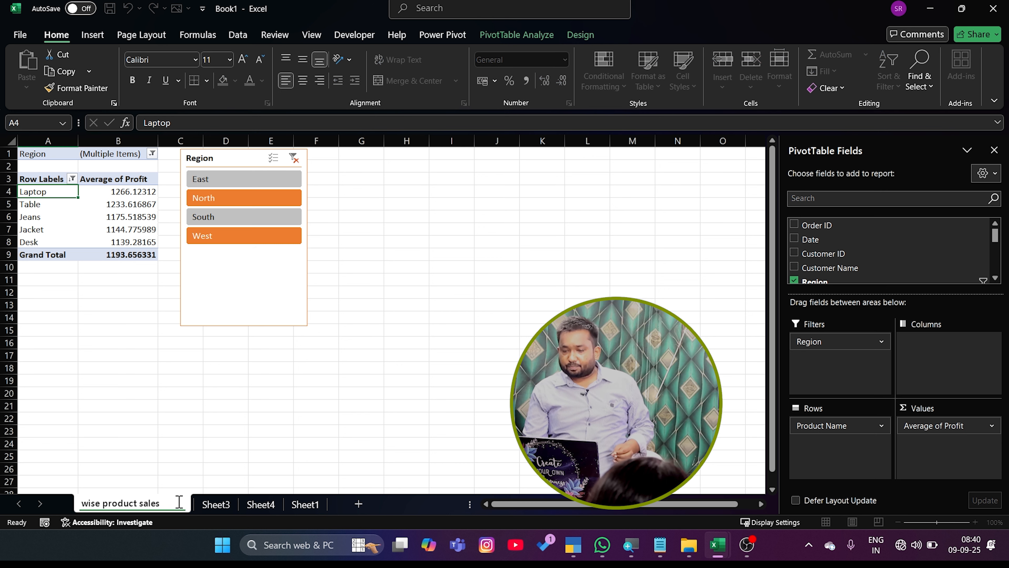
key(Return)
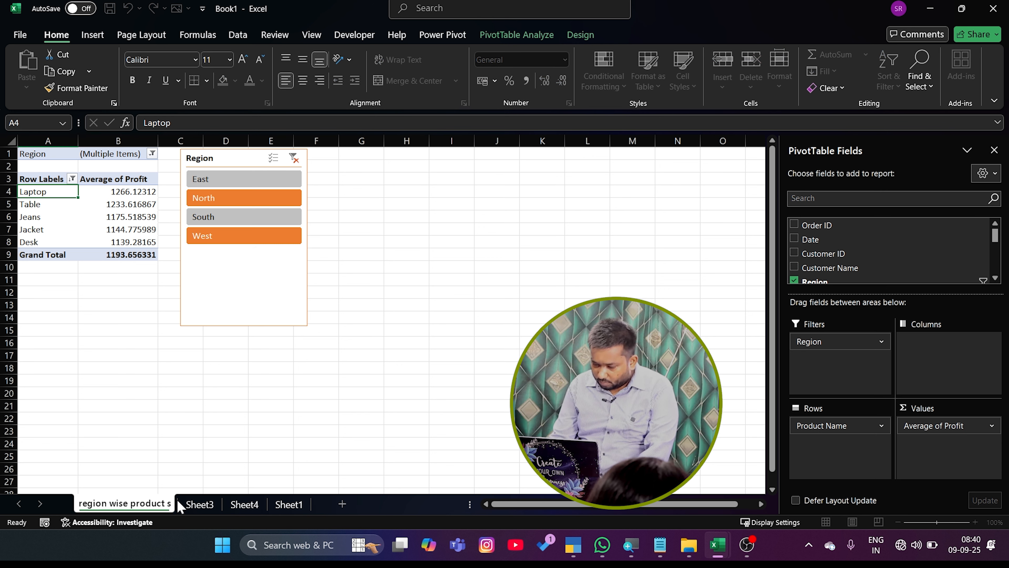
key(BackSpace)
text(profit)
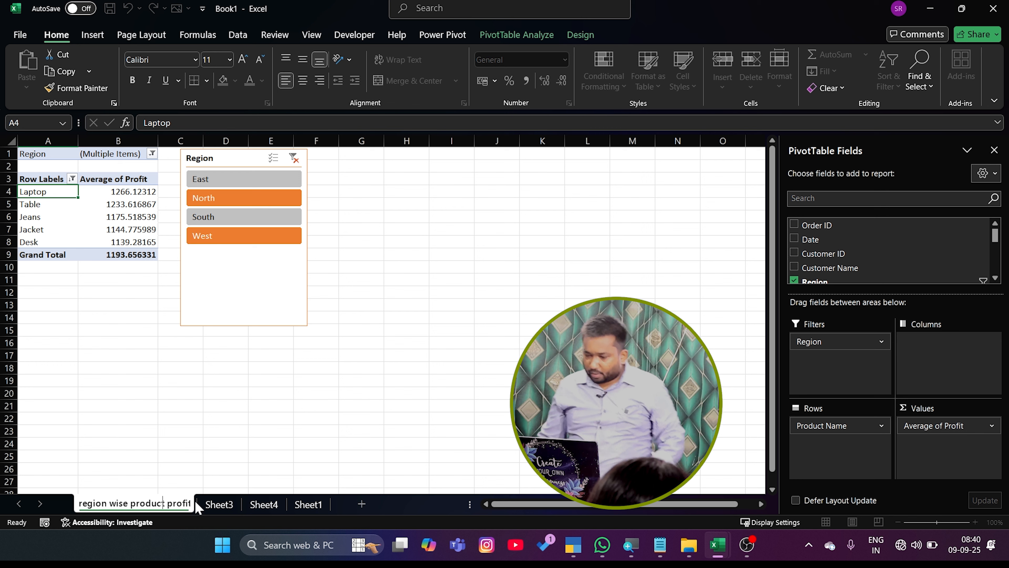
key(Return)
Step: Review the region wise product profit sheet and Sheet3's payment method pivot table, and switch back to the Excel Practice File workbook
click(217, 504)
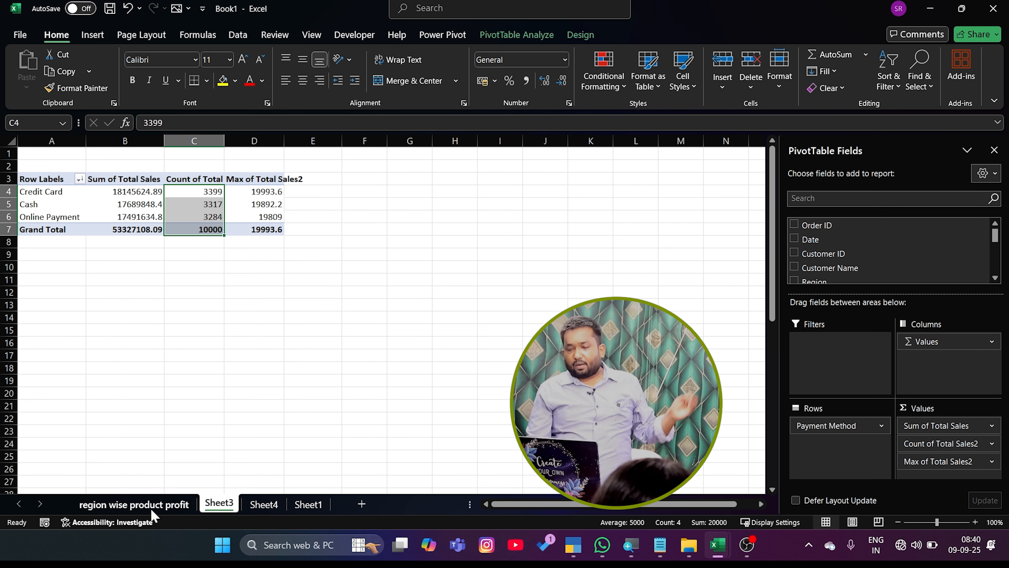
click(151, 508)
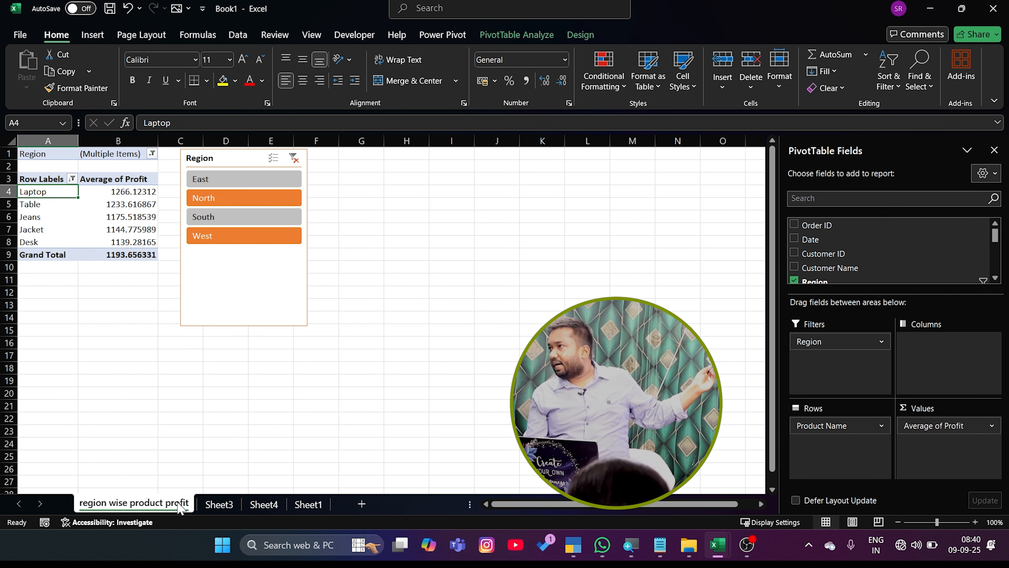
click(211, 504)
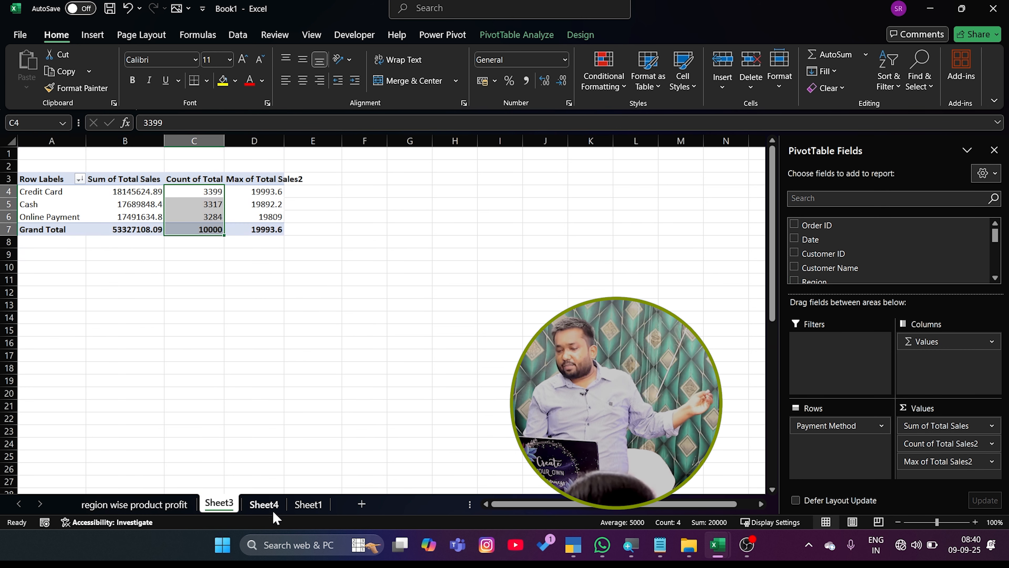
click(181, 215)
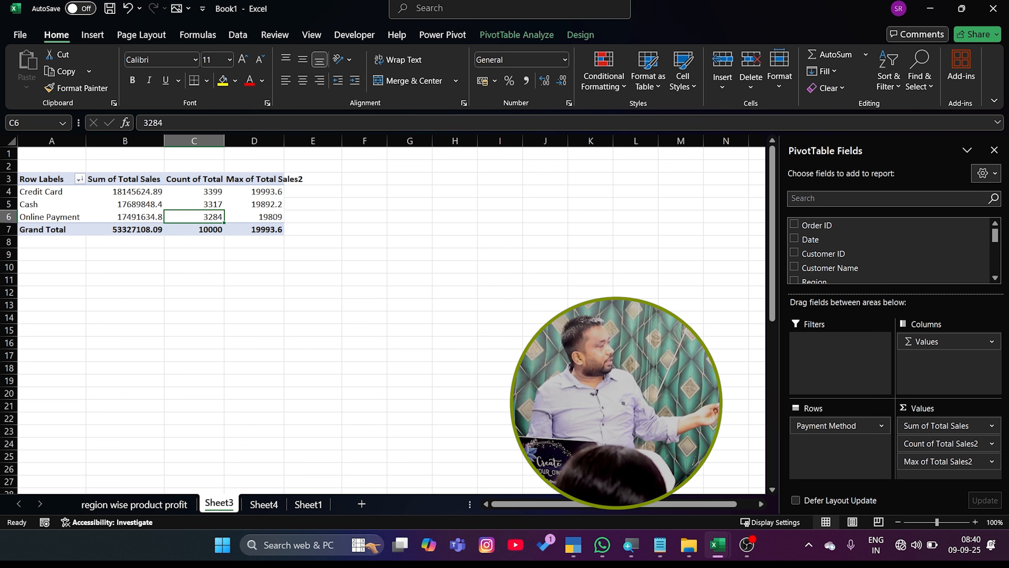
mouse_move(585, 554)
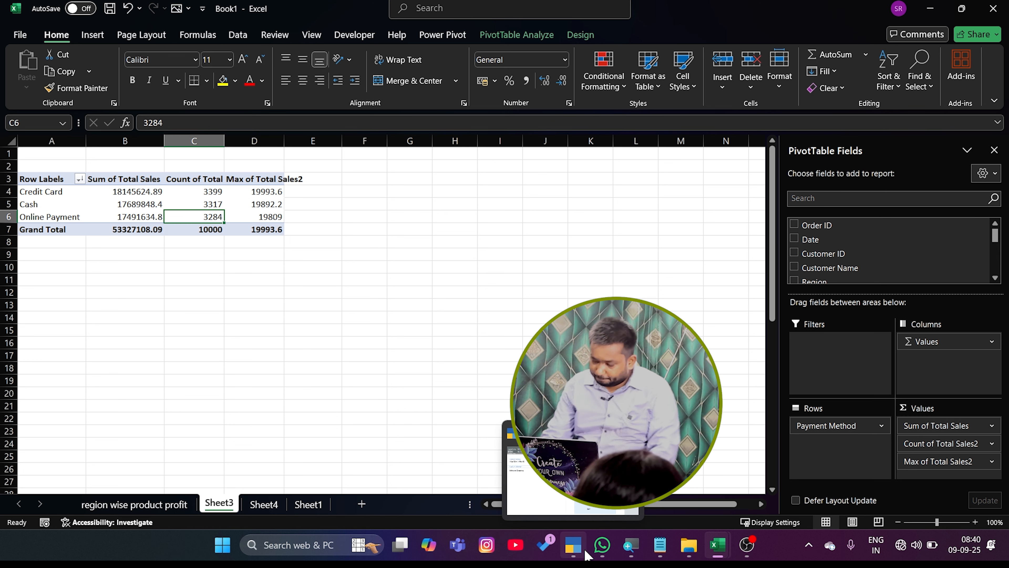
key(alt+Tab)
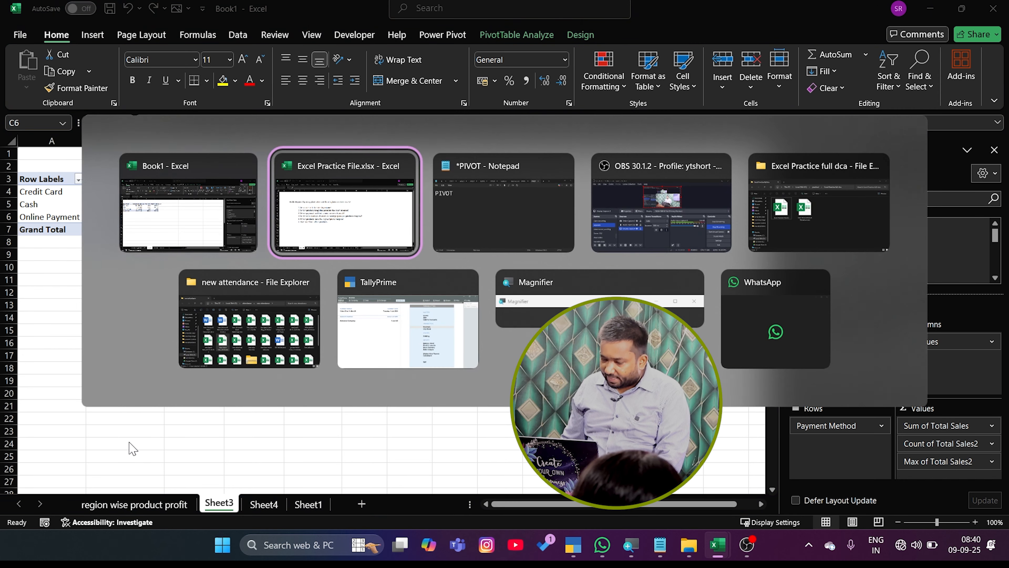